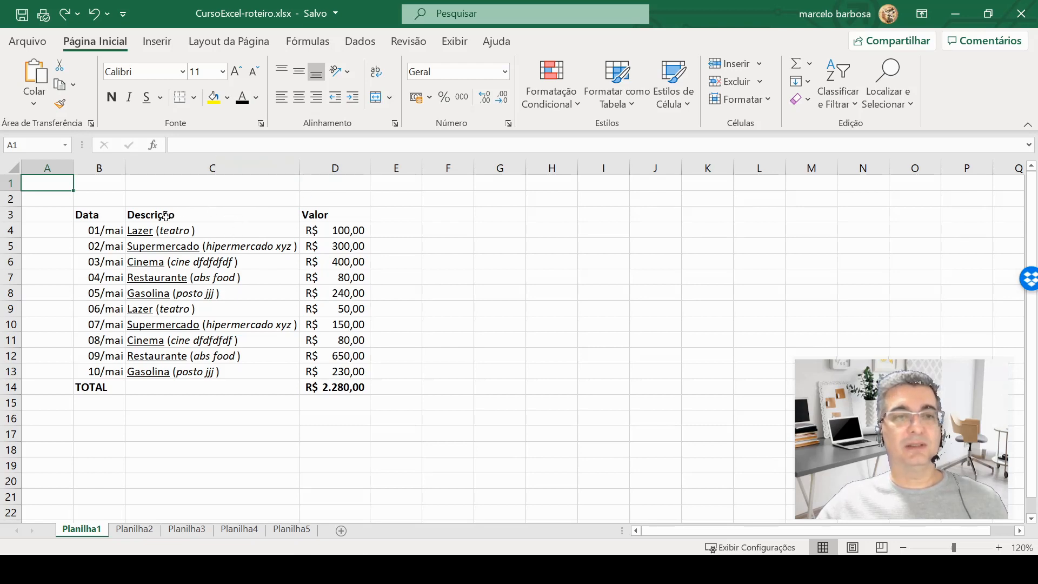
# Step: Color the header texts Data, Descrição and Valor in row 3 light blue
pyautogui.click(95, 215)
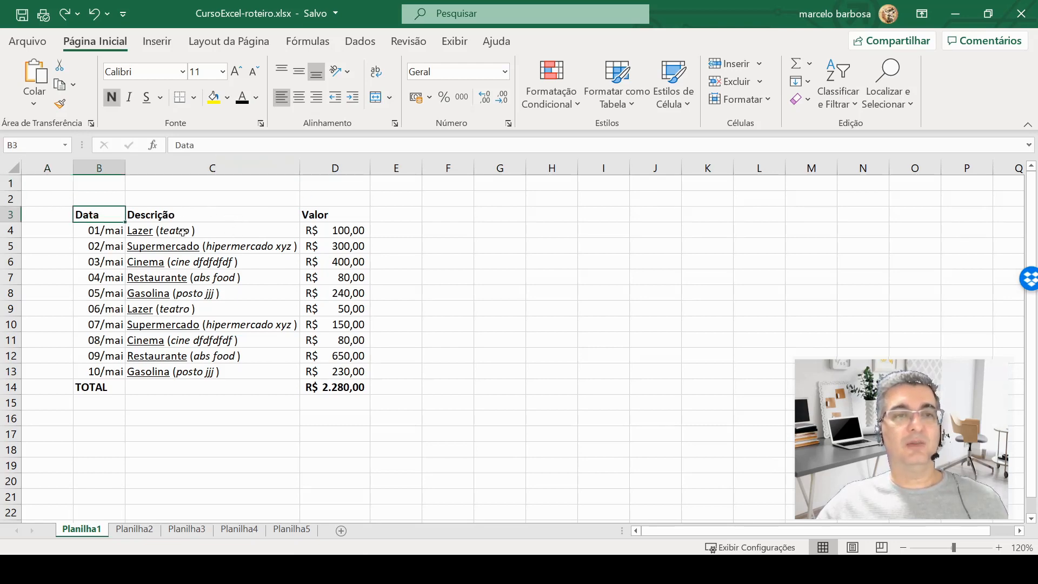
pyautogui.click(257, 102)
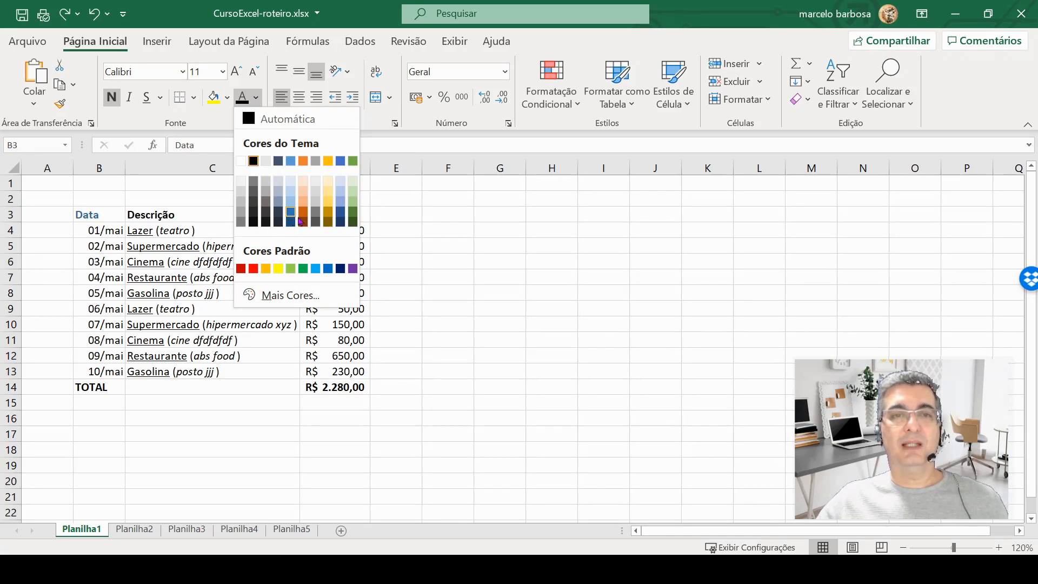
pyautogui.click(316, 270)
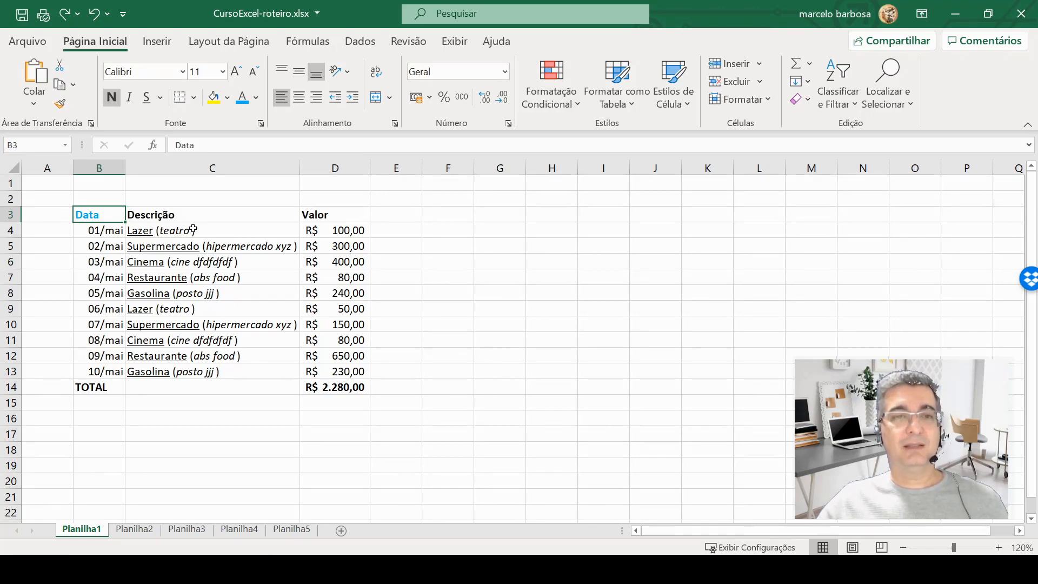
pyautogui.click(169, 214)
pyautogui.moveTo(169, 214); pyautogui.dragTo(339, 214)
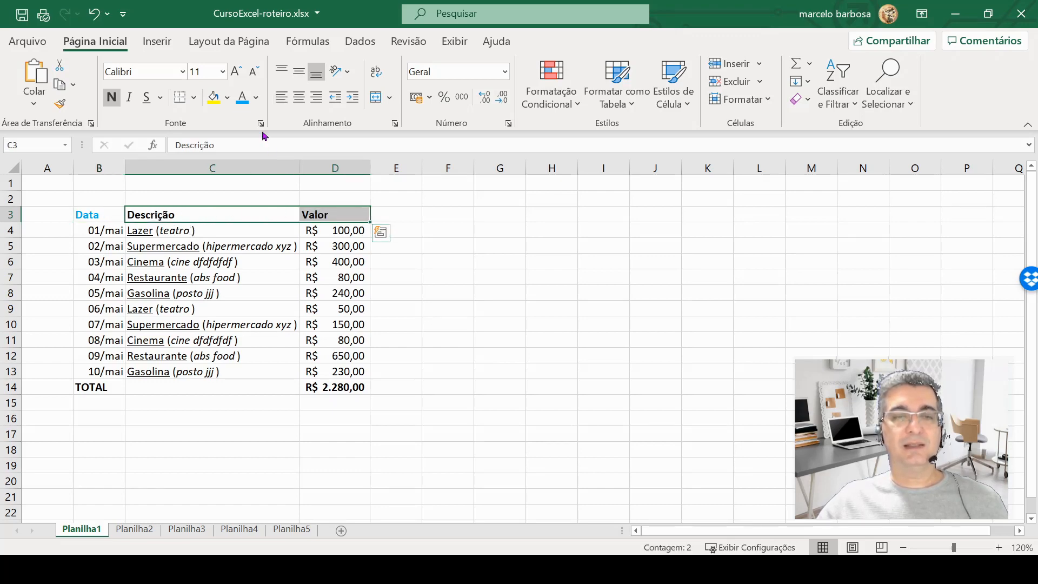
pyautogui.click(242, 98)
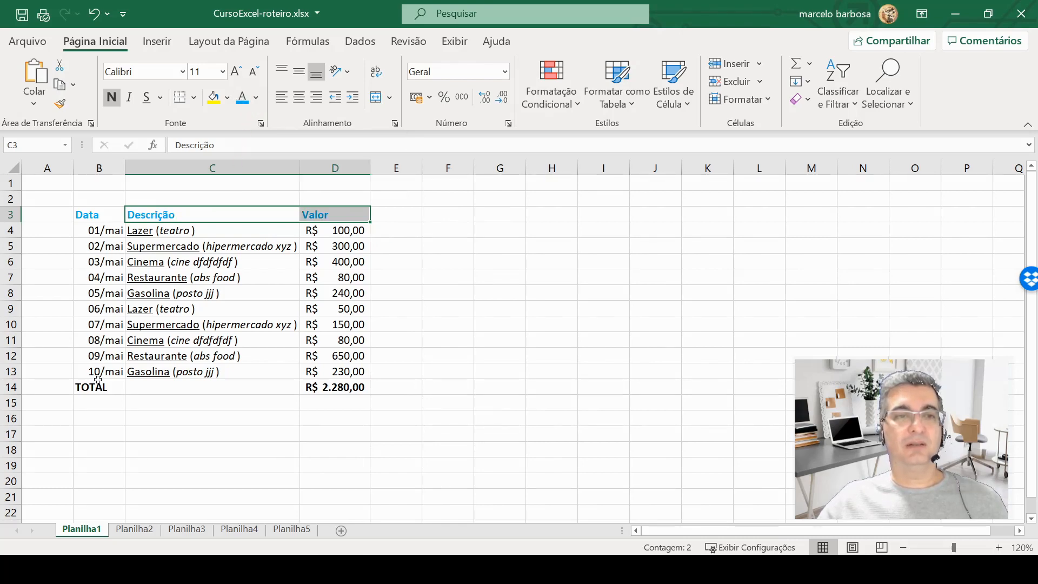
# Step: Color the text of the TOTAL row, B14:D14, red
pyautogui.moveTo(88, 385); pyautogui.dragTo(331, 383)
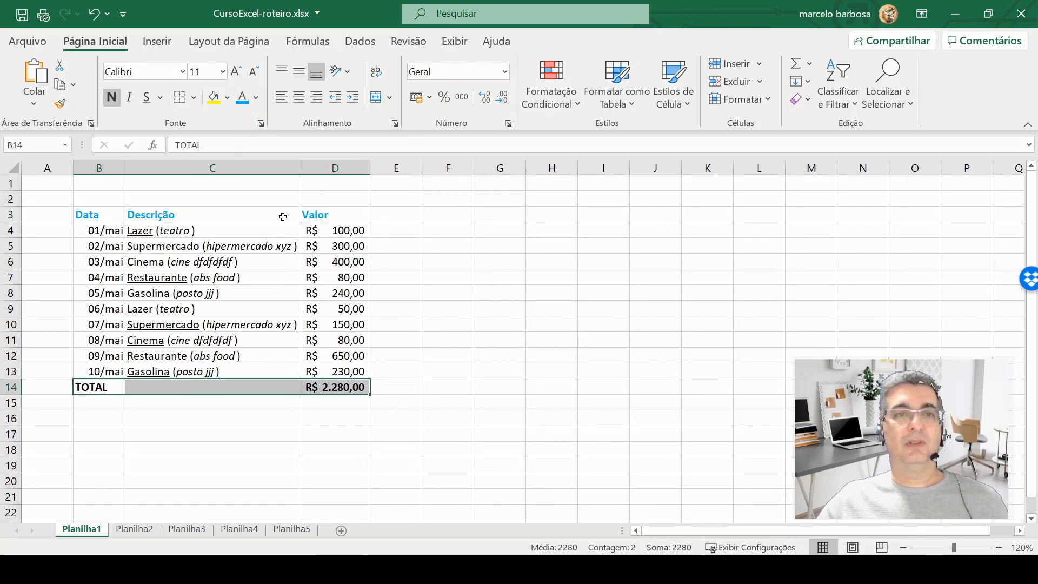
pyautogui.click(257, 103)
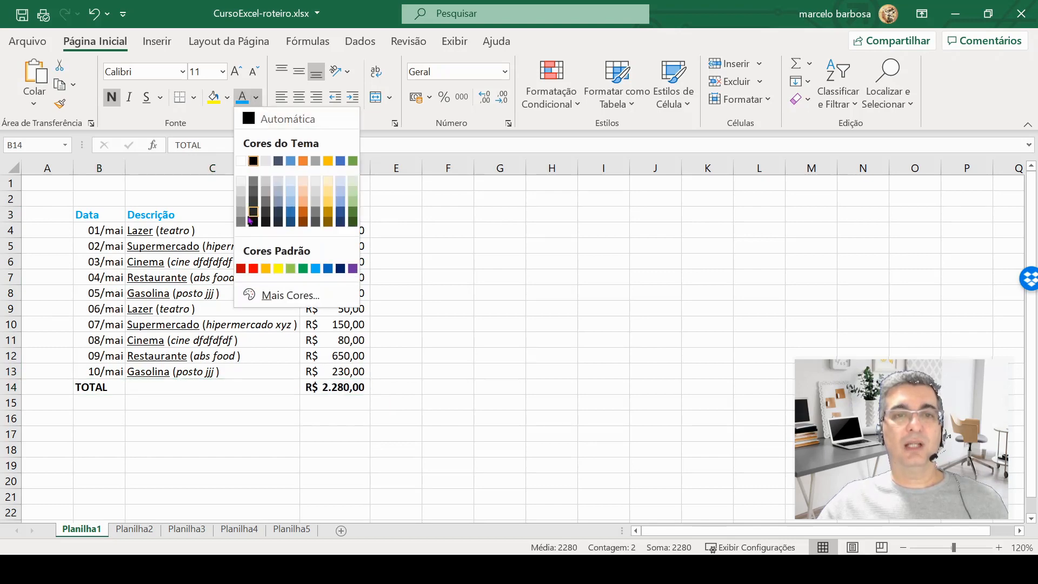
pyautogui.click(254, 268)
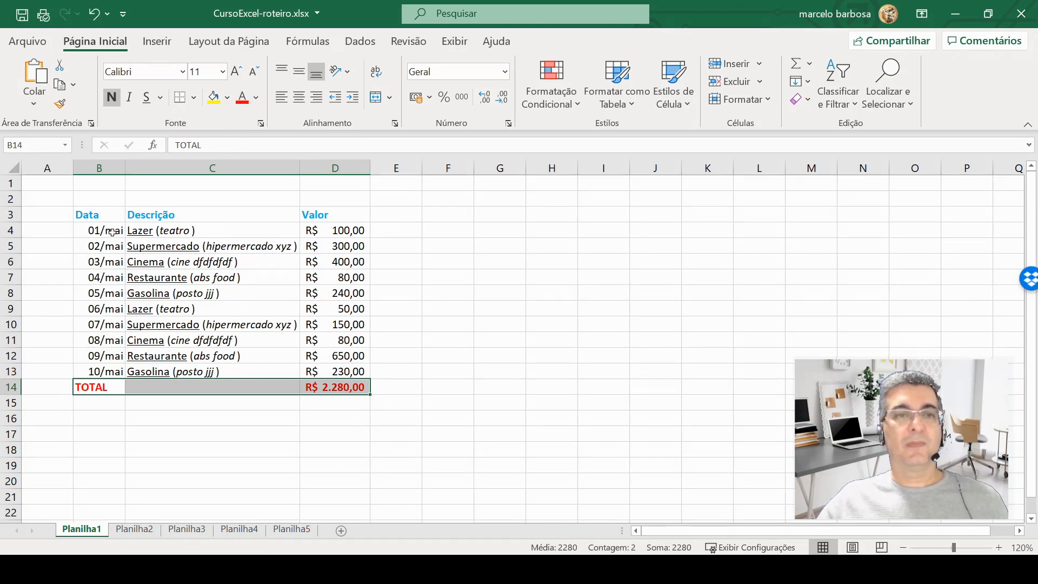
# Step: Fill the date cells B4:B13 with the standard orange color
pyautogui.moveTo(110, 230); pyautogui.dragTo(104, 370)
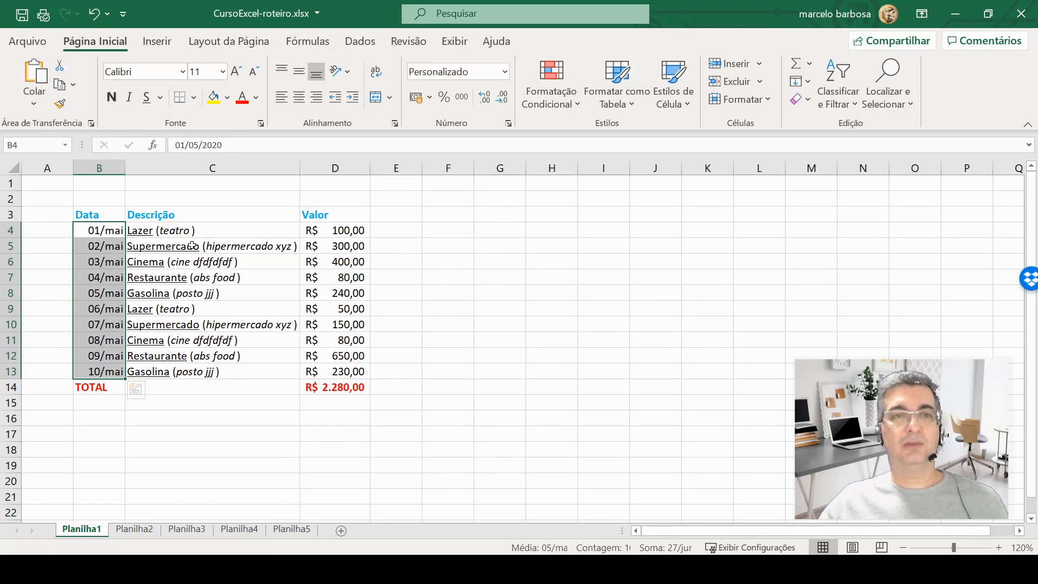
pyautogui.click(228, 104)
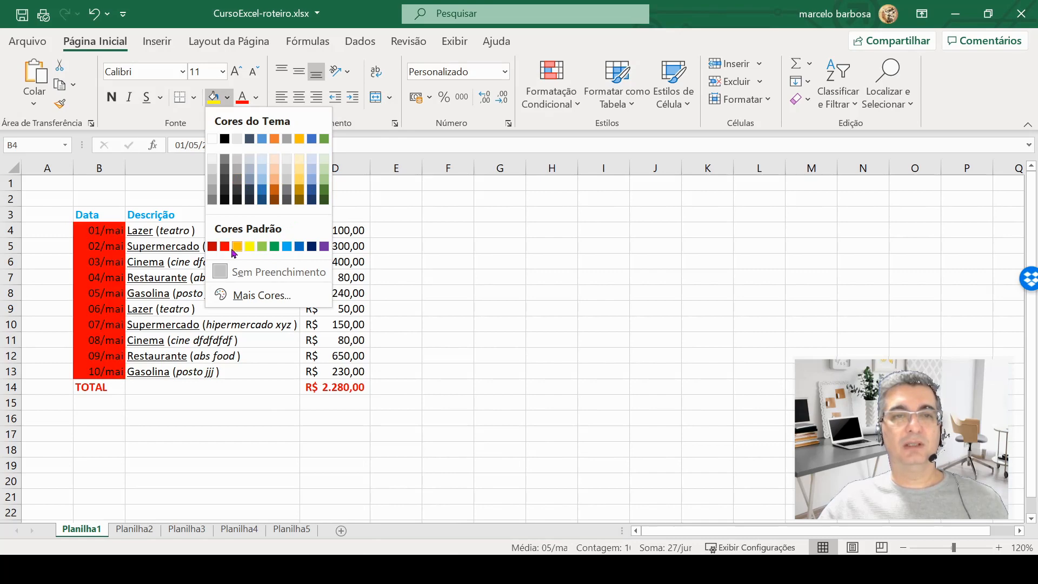
pyautogui.click(238, 248)
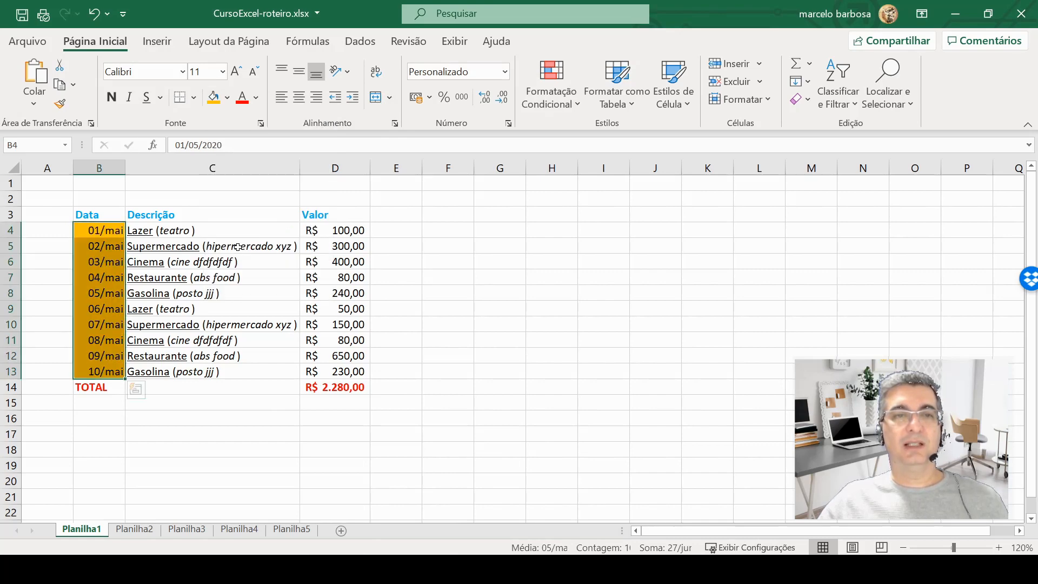
pyautogui.click(246, 283)
# Step: Give the description cells C4:C13 a yellow font and a standard blue fill
pyautogui.click(173, 228)
pyautogui.moveTo(212, 239); pyautogui.dragTo(250, 372)
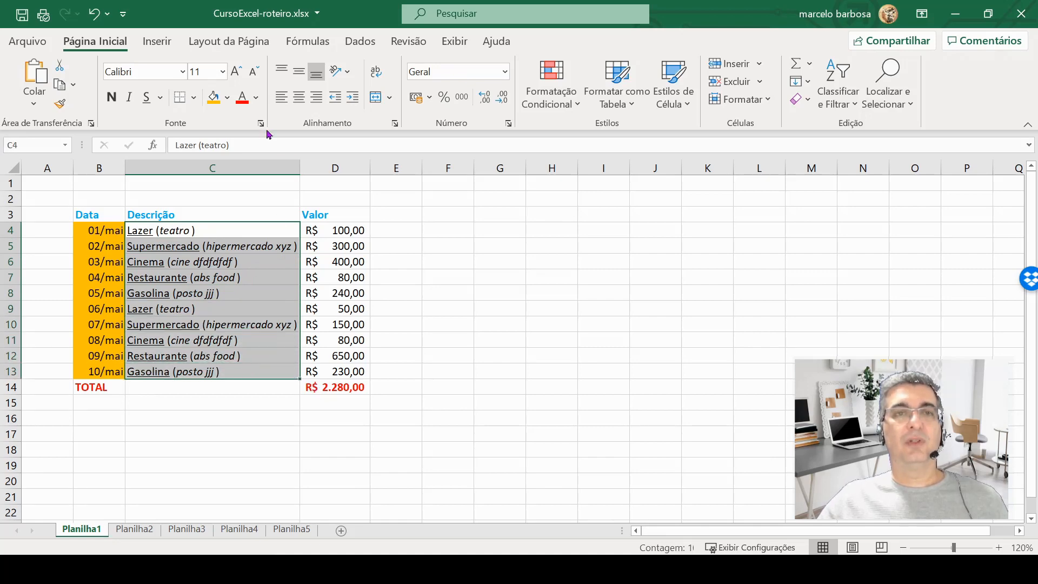
pyautogui.click(256, 97)
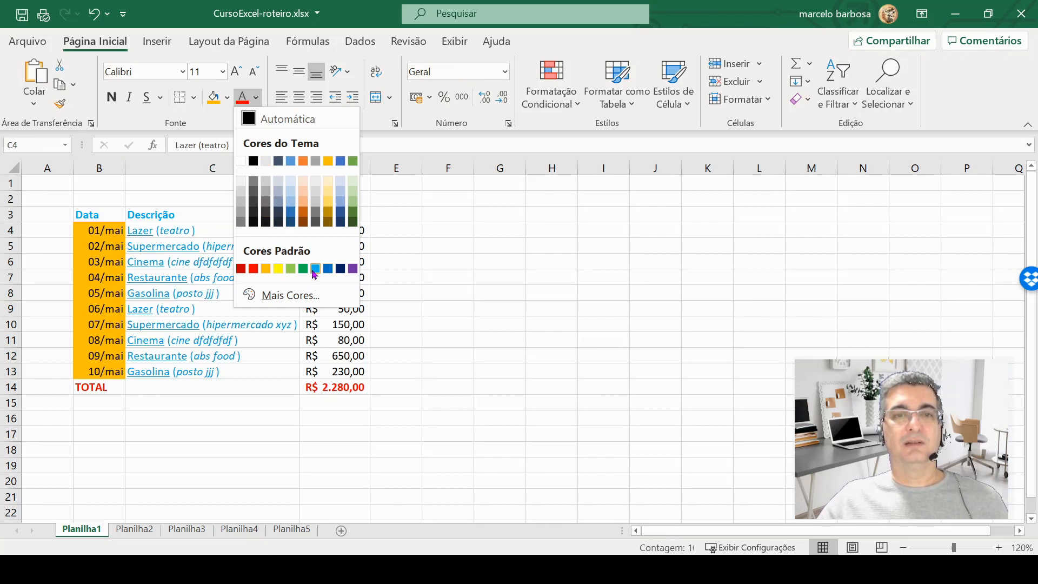
pyautogui.click(278, 269)
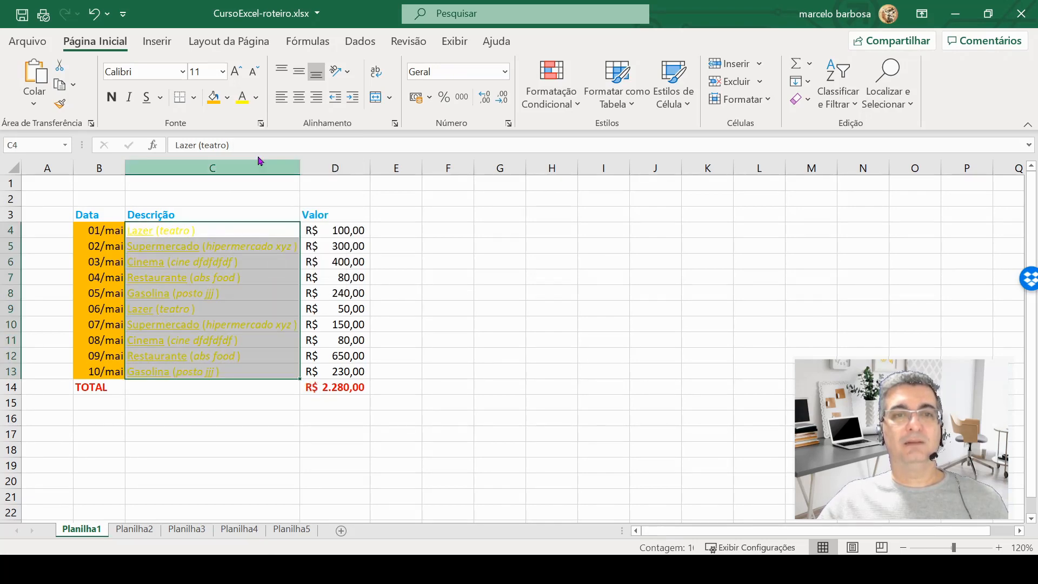
pyautogui.click(228, 97)
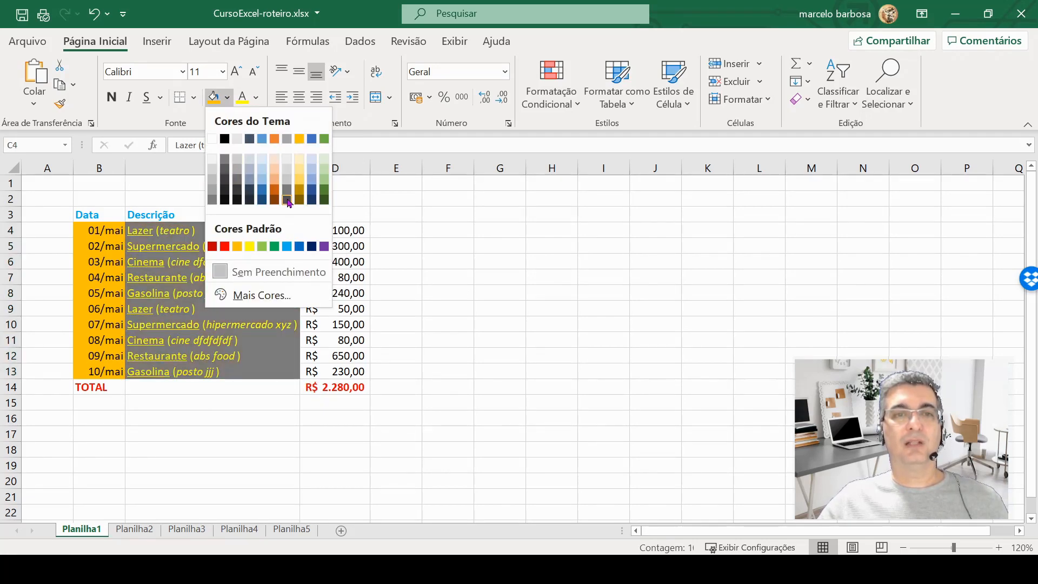
pyautogui.click(299, 248)
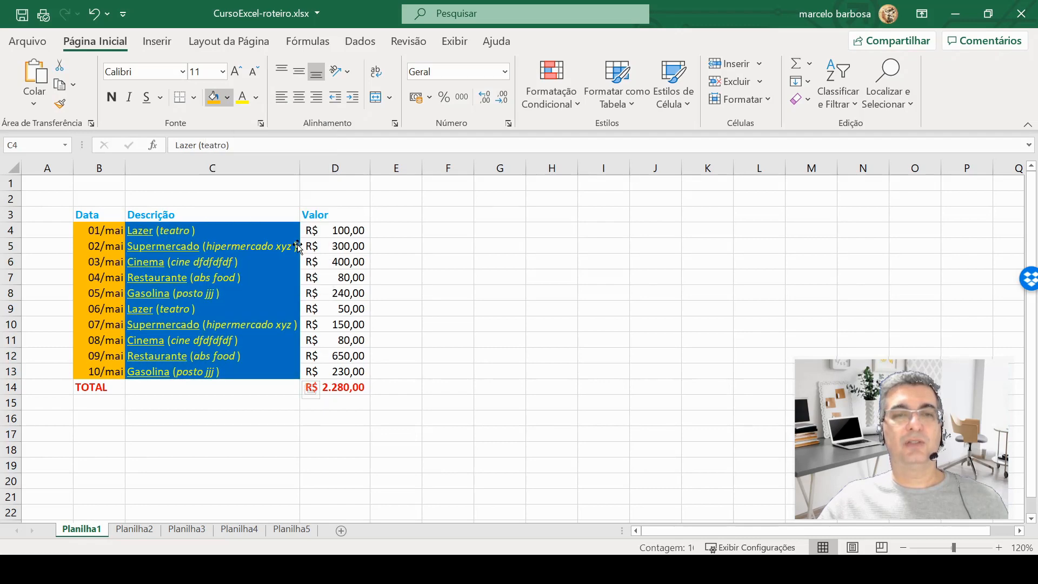
# Step: Give the value cells D4:D13 a light gray font and a black fill
pyautogui.click(335, 250)
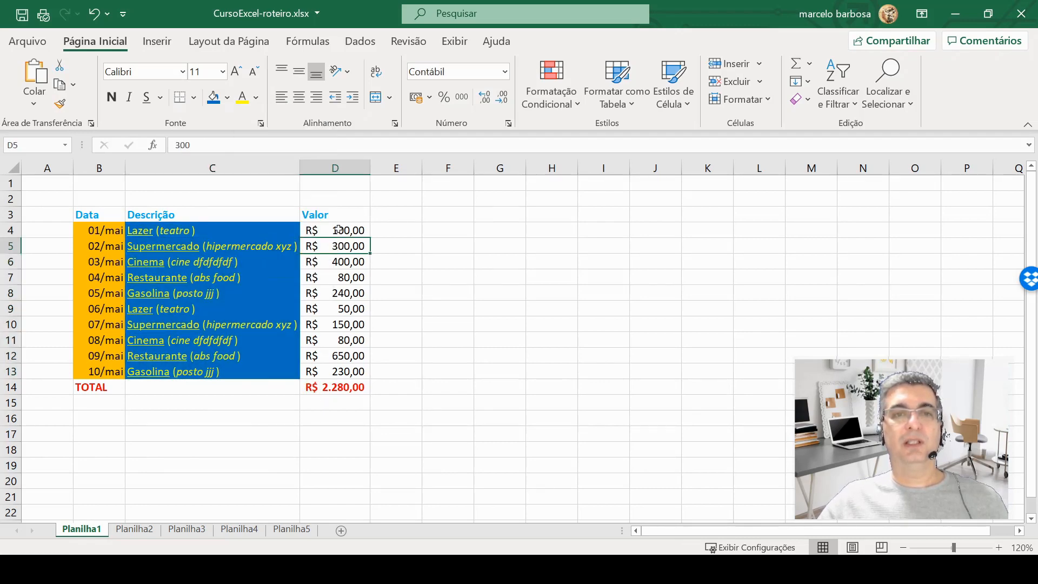
pyautogui.moveTo(338, 231); pyautogui.dragTo(329, 371)
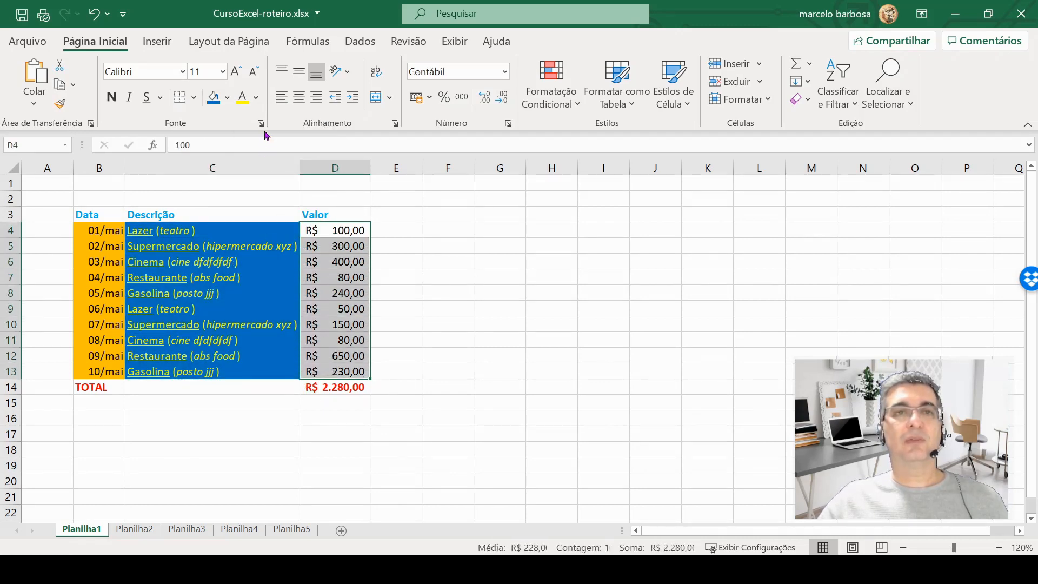
pyautogui.click(256, 98)
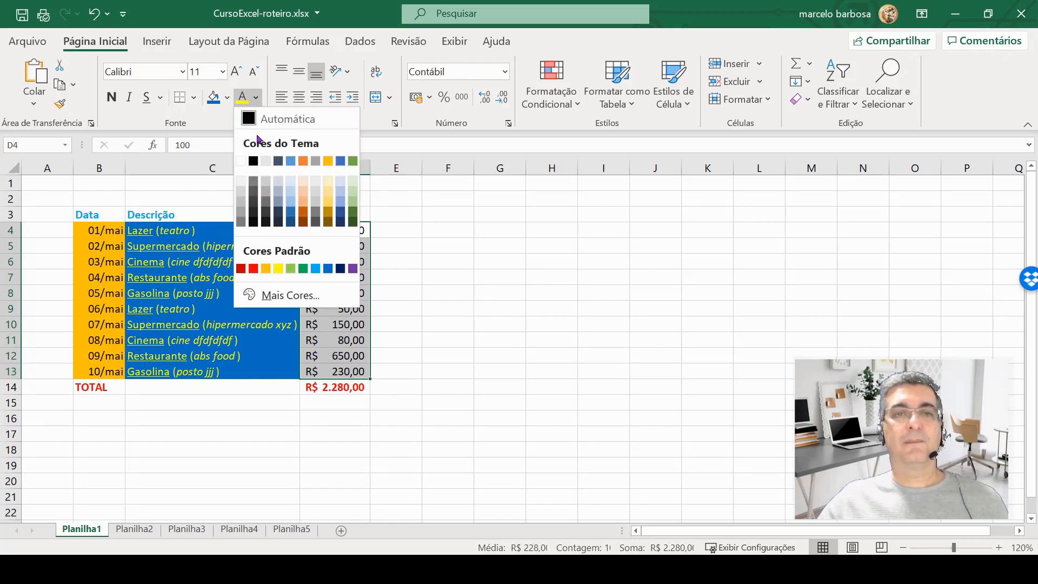
pyautogui.click(241, 190)
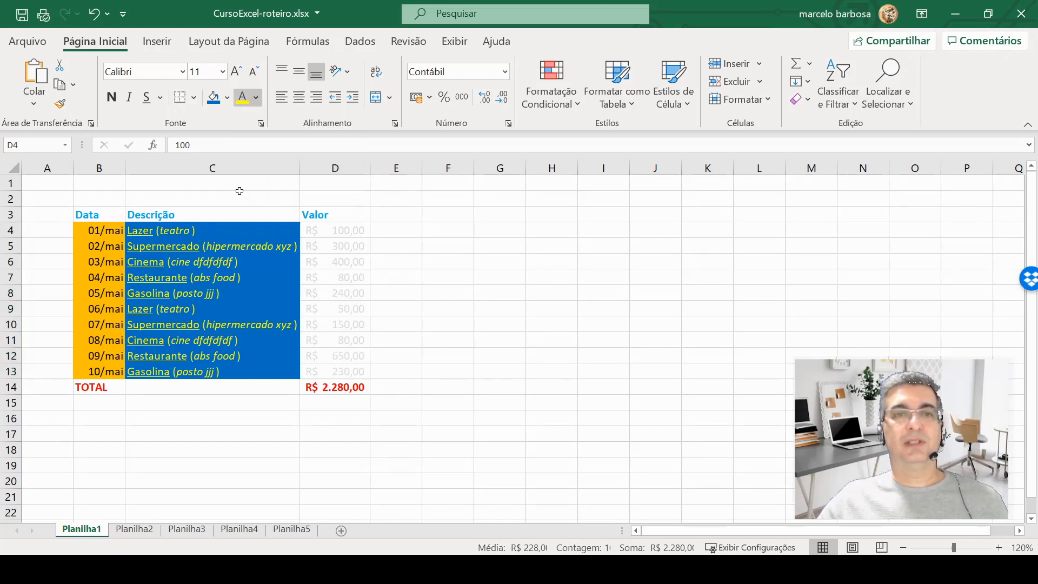
pyautogui.click(227, 98)
pyautogui.click(224, 140)
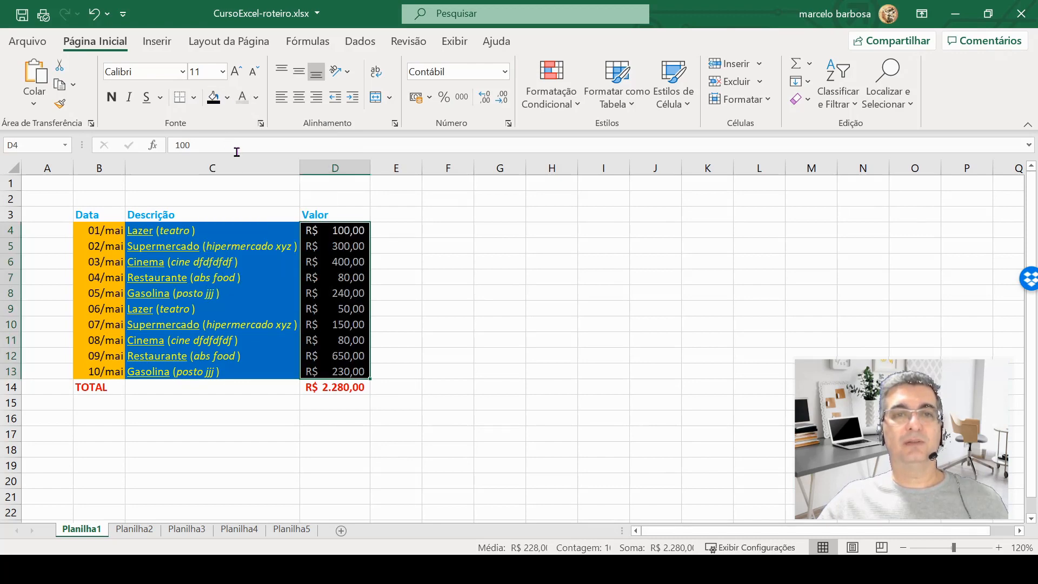
pyautogui.click(400, 214)
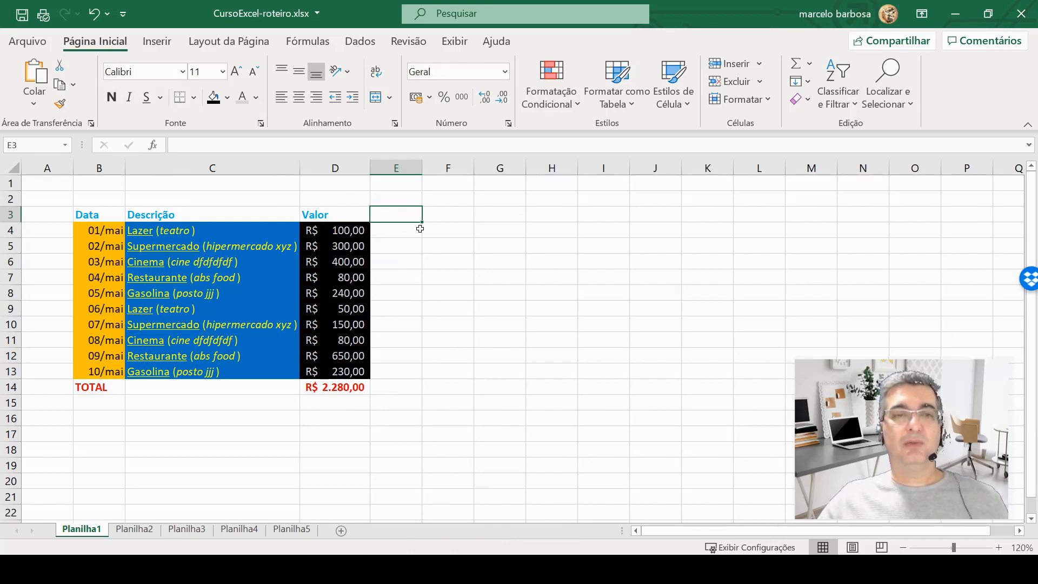
# Step: Color only the word "posto" red within the Gasolina description in cell C8
pyautogui.doubleClick(194, 293)
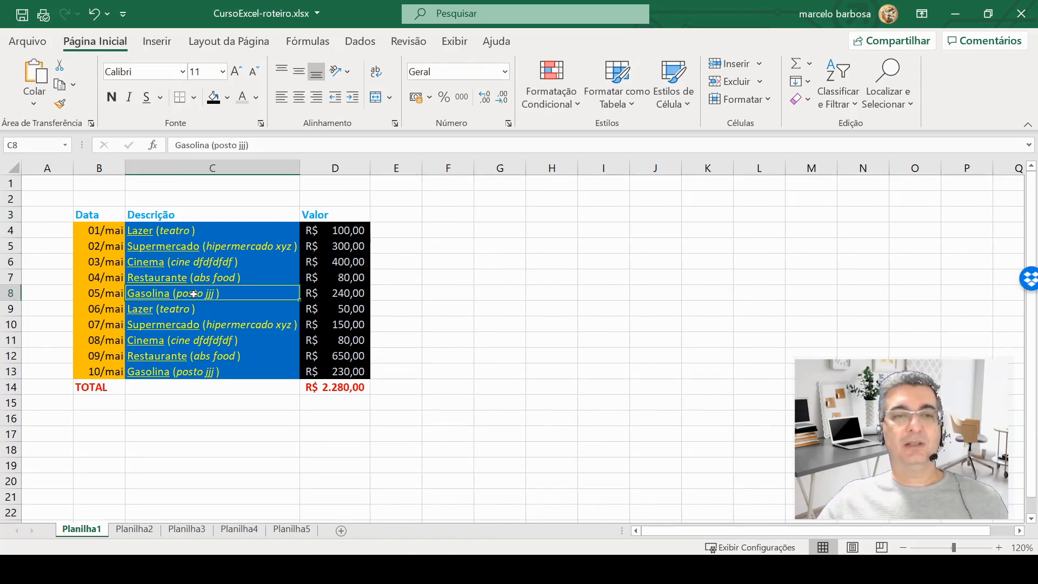
pyautogui.moveTo(178, 294); pyautogui.dragTo(202, 294)
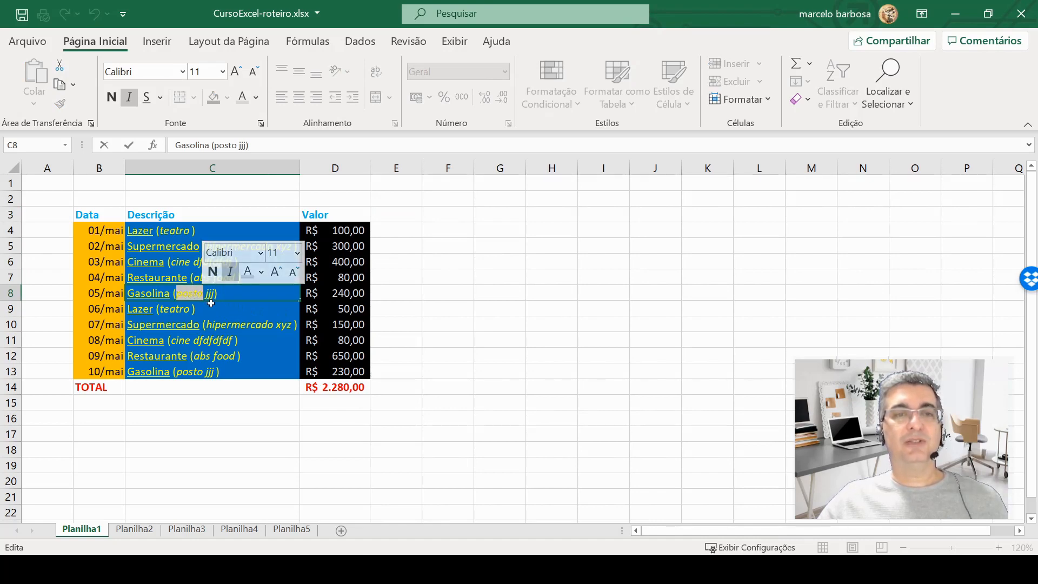
pyautogui.click(255, 99)
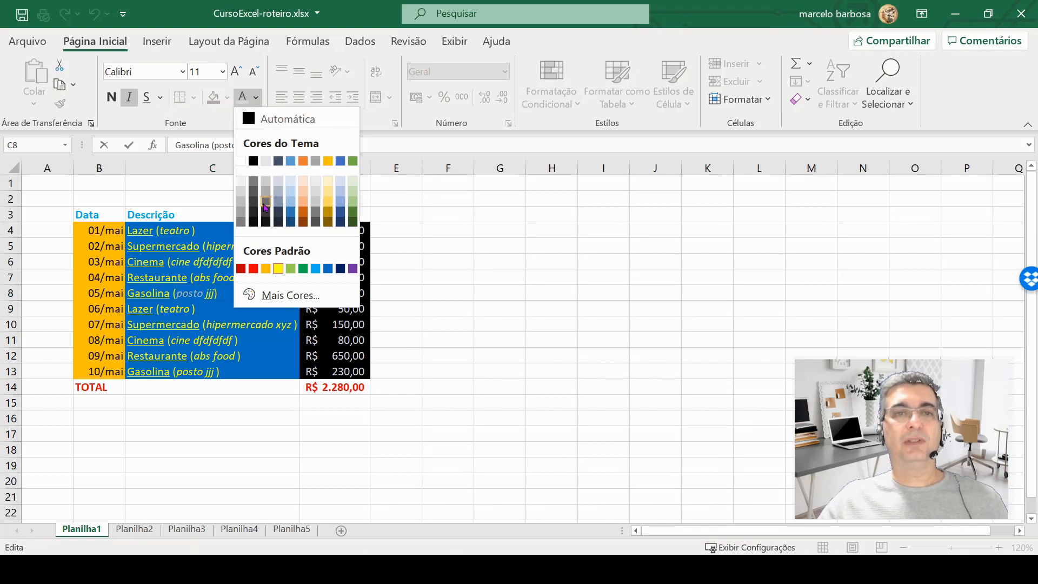
pyautogui.click(253, 270)
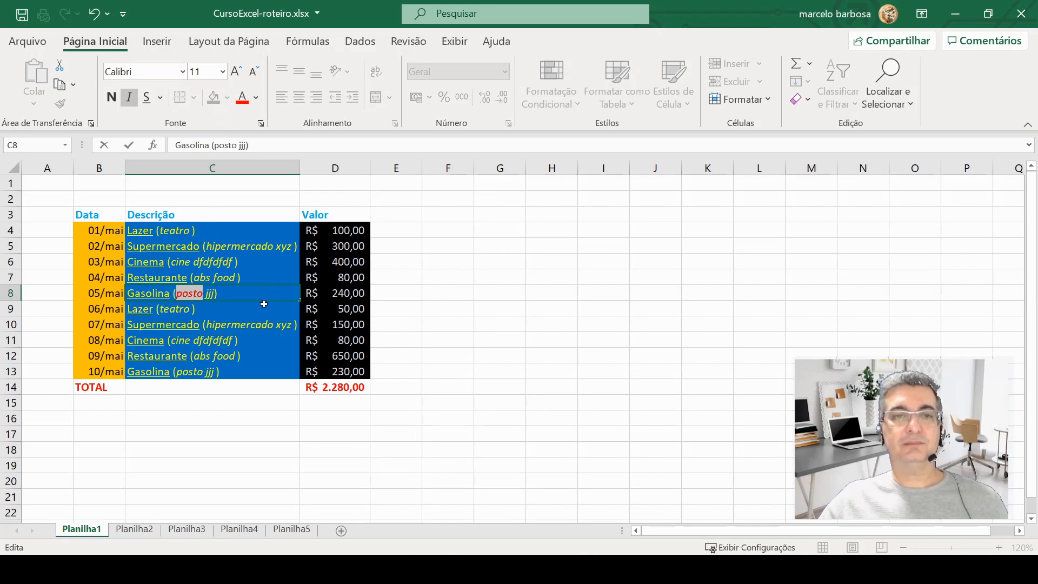
pyautogui.click(249, 311)
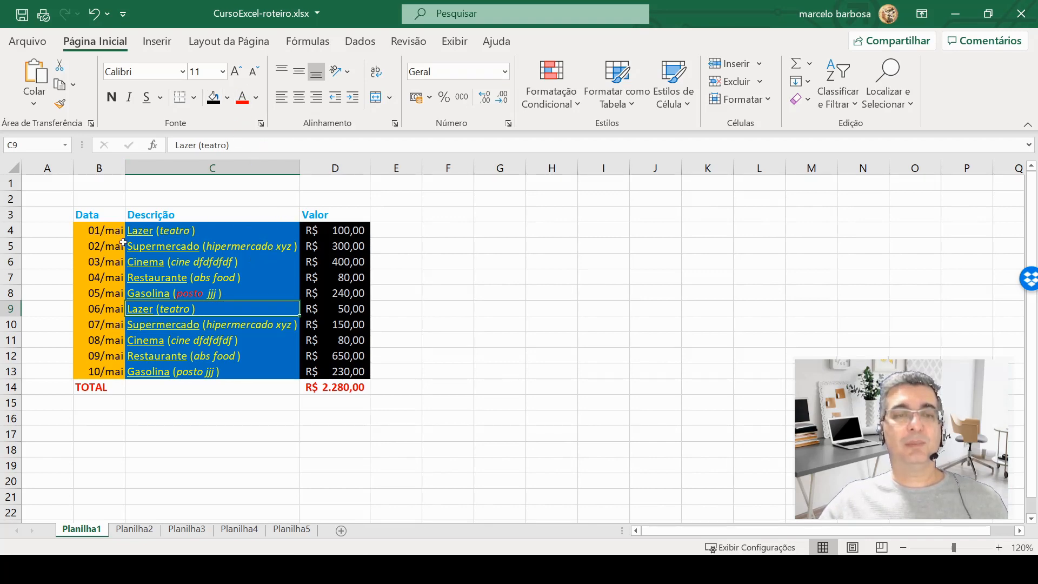
# Step: Apply the short date format (Data Abreviada) to B4:B13 and autofit column B to its contents
pyautogui.click(101, 232)
pyautogui.click(101, 255)
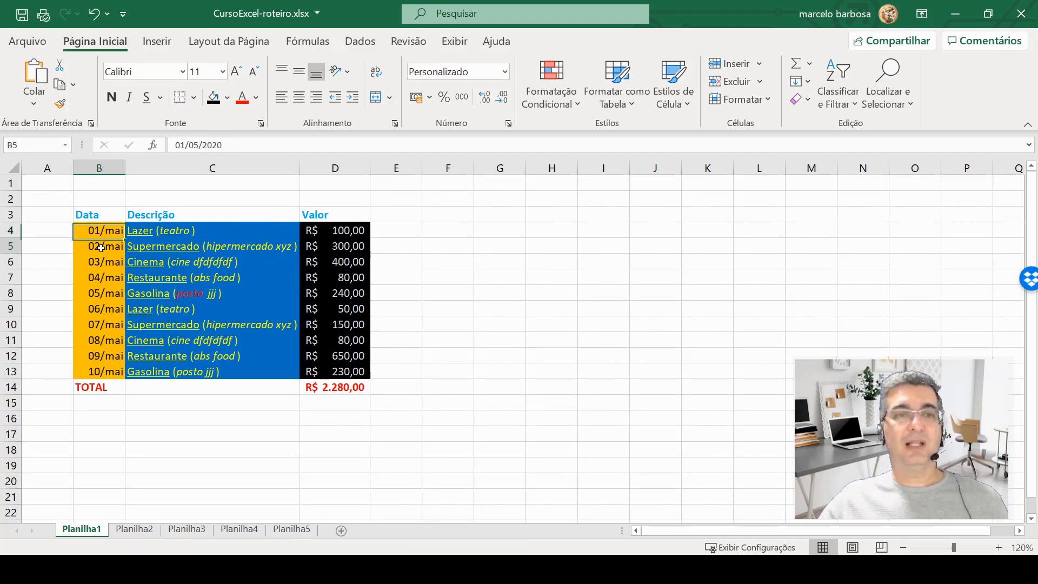
pyautogui.click(103, 263)
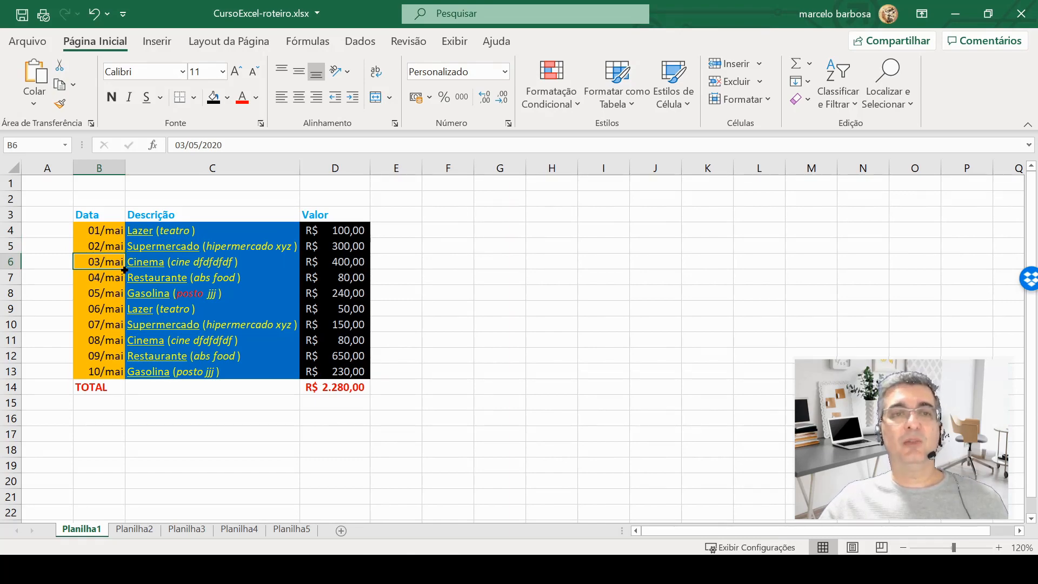
pyautogui.click(109, 229)
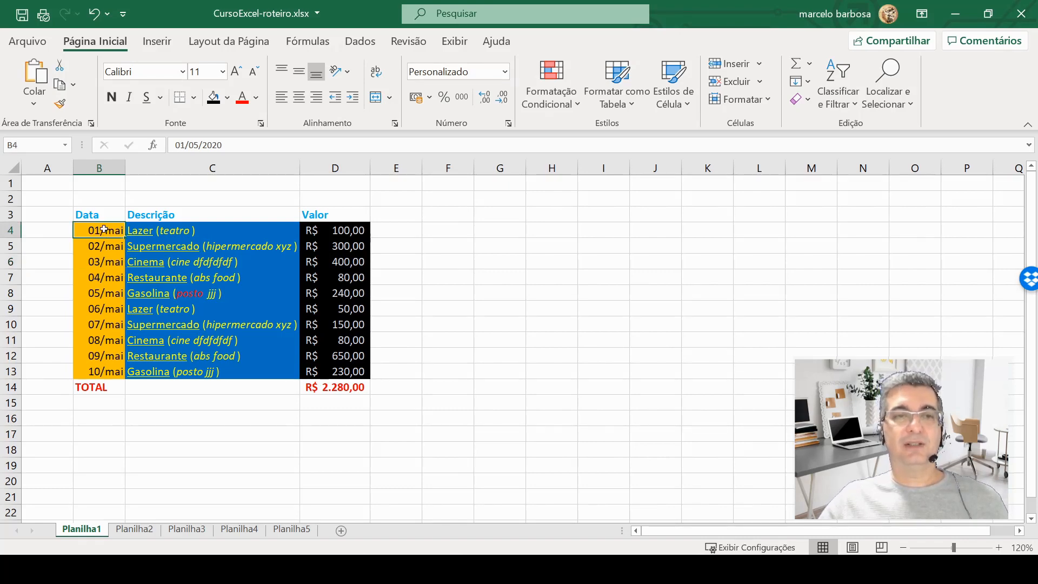
pyautogui.moveTo(103, 236); pyautogui.dragTo(103, 375)
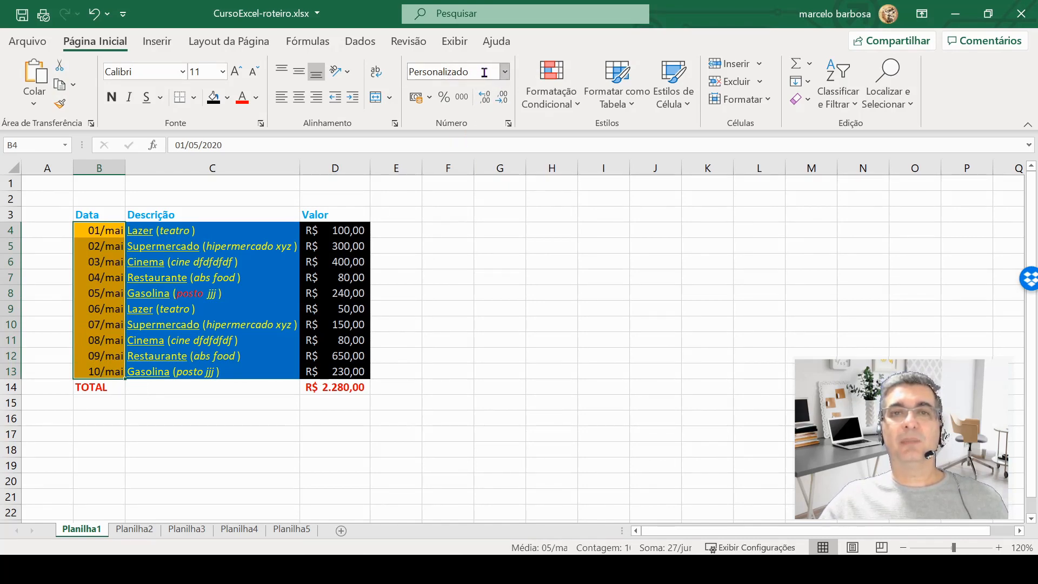
pyautogui.click(506, 75)
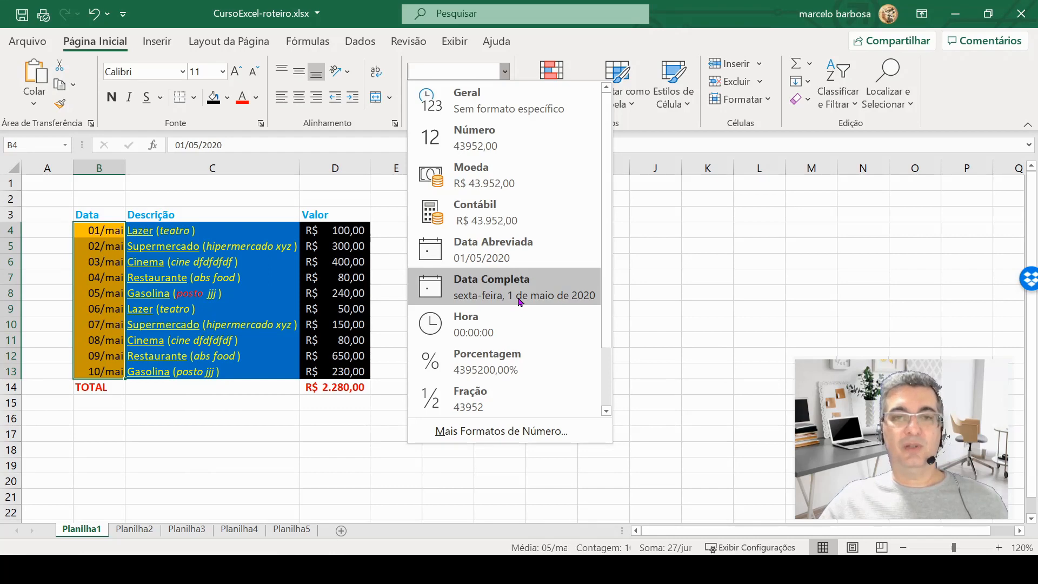
pyautogui.click(503, 253)
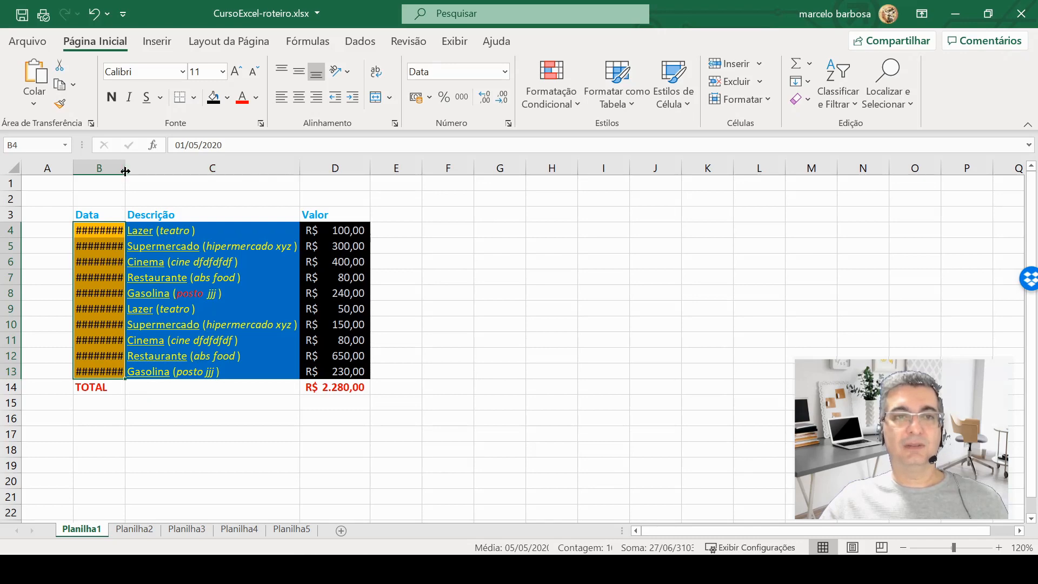
pyautogui.doubleClick(125, 171)
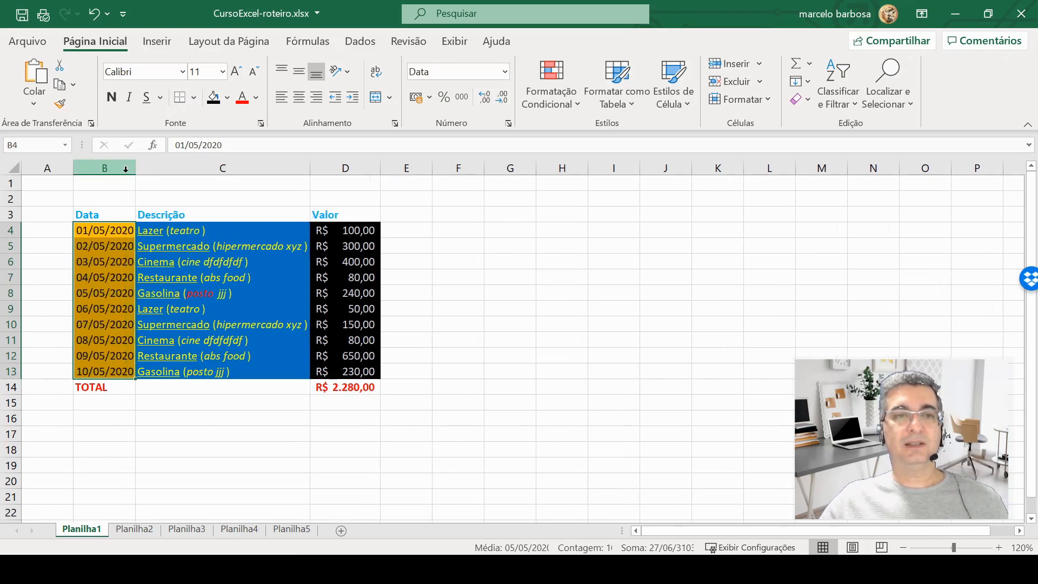
pyautogui.click(111, 339)
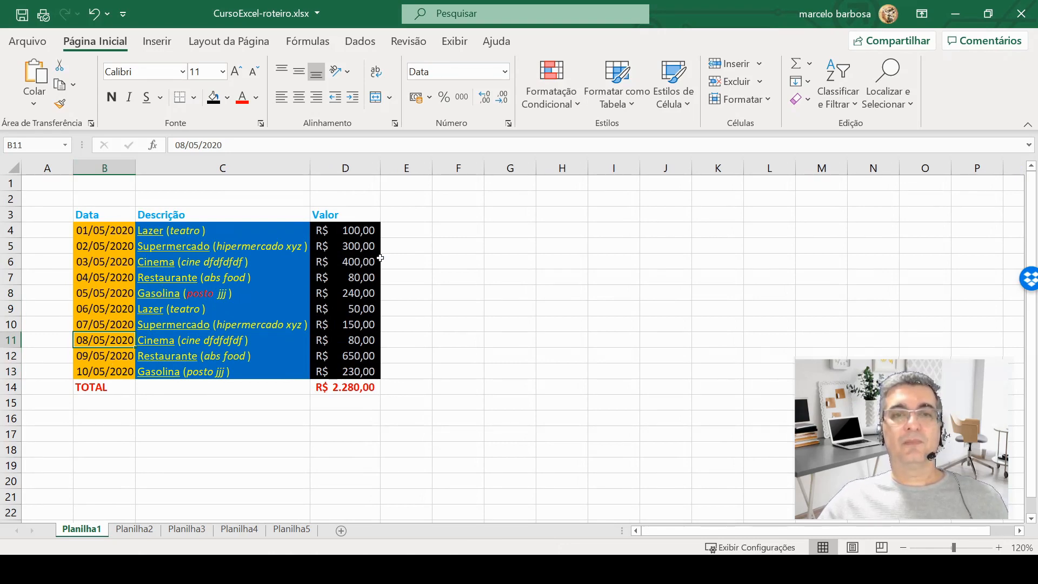
# Step: Add the column header Percentual in cell E3
pyautogui.click(392, 214)
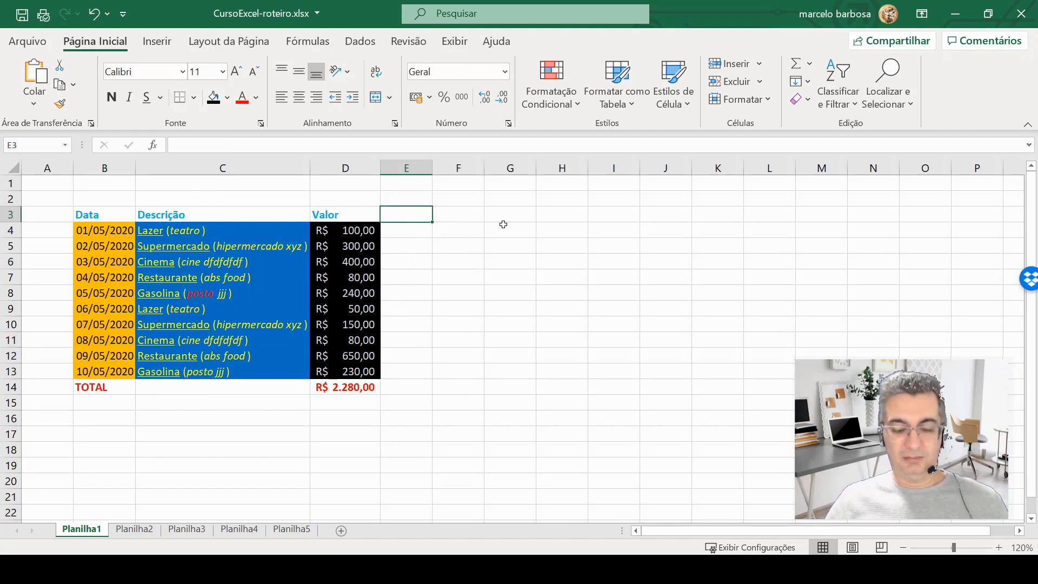
pyautogui.write('Percentual')
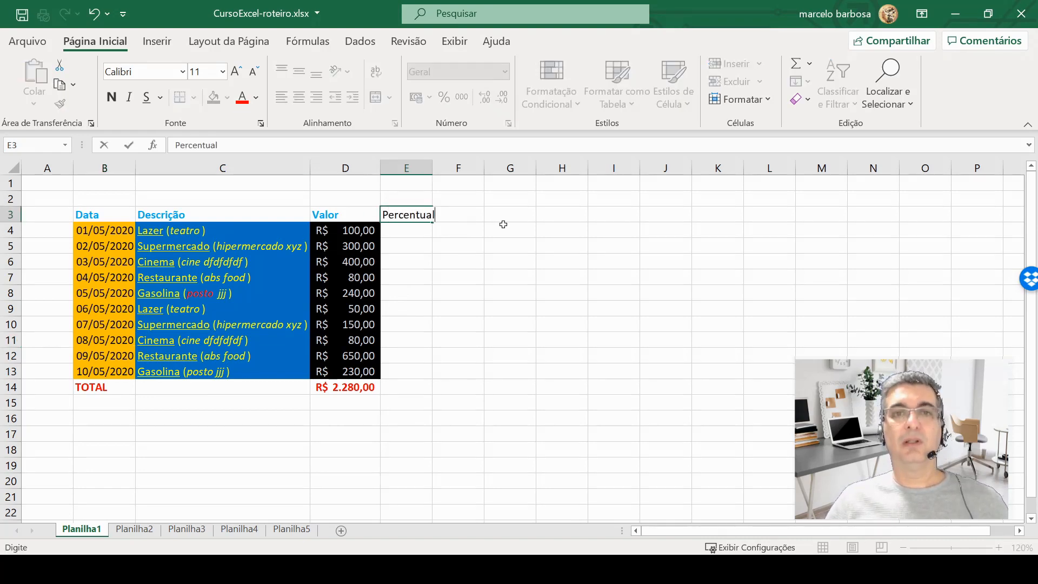
pyautogui.press('Return')
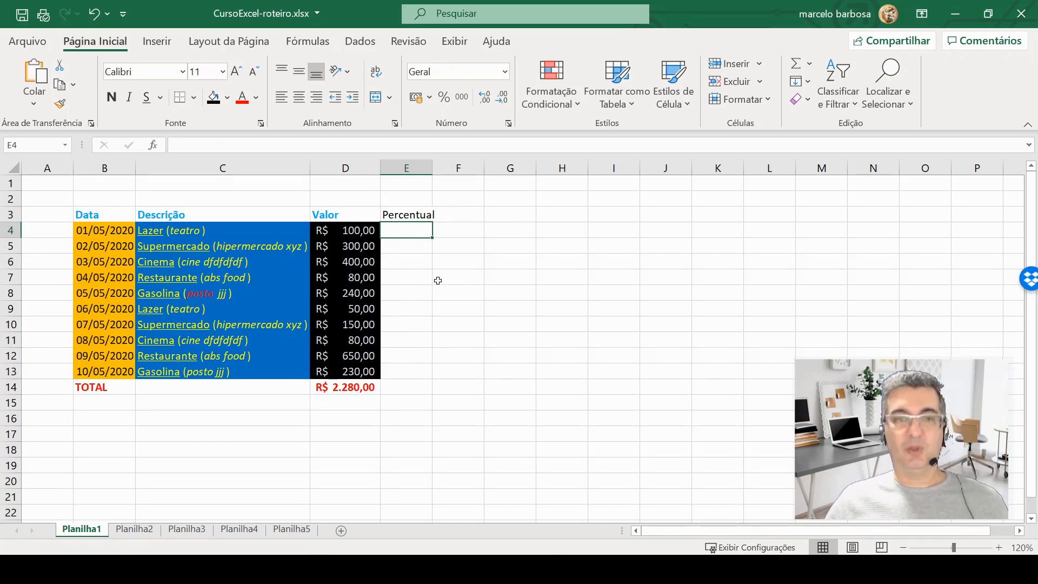
# Step: Enter the formula =D4/$D$14 in cell E4 to calculate the first expense's share of the total
pyautogui.write('=')
pyautogui.press('Left')
pyautogui.write('/')
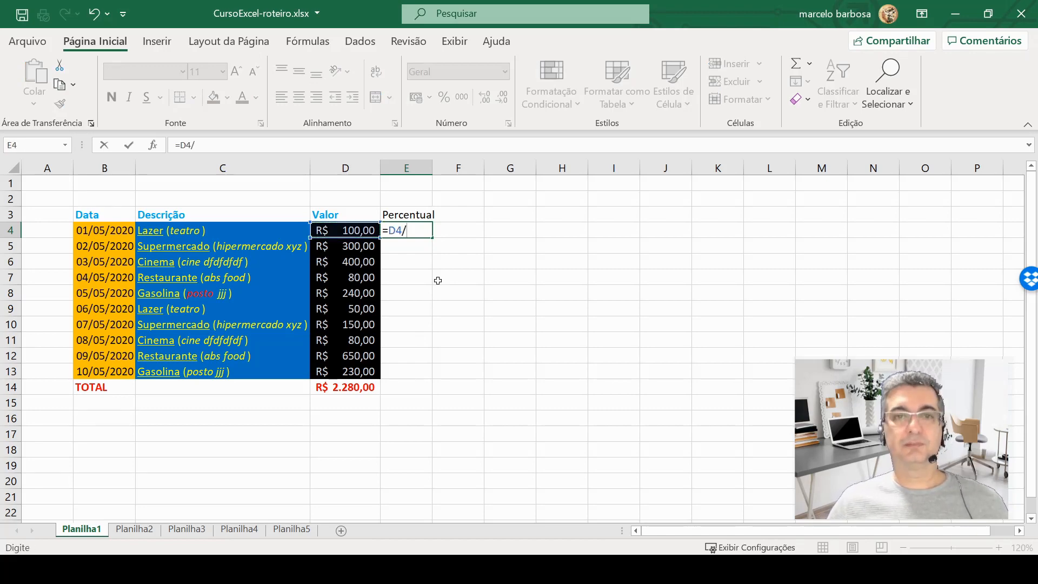
pyautogui.press('Down')
pyautogui.press('Down')
pyautogui.press('Down')
pyautogui.press('Down')
pyautogui.press('Down')
pyautogui.press('Down')
pyautogui.press('Down')
pyautogui.press('Down')
pyautogui.press('Down')
pyautogui.press('Down')
pyautogui.press('Left')
pyautogui.press('F4')
pyautogui.press('Return')
pyautogui.press('Up')
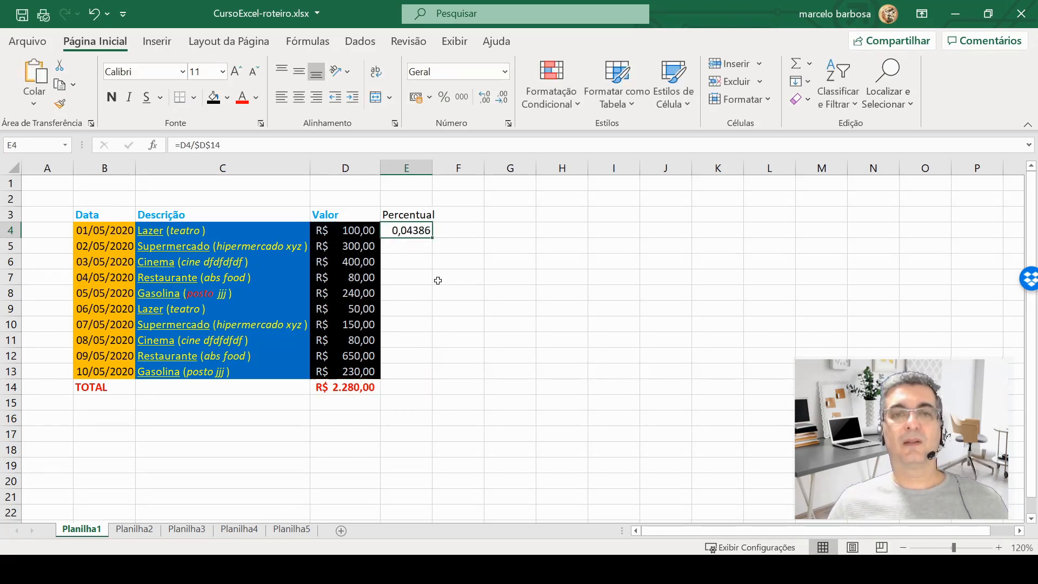
# Step: Fill the percentage formula from E4 down through E13
pyautogui.hotkey('shift', 'Down')
pyautogui.hotkey('shift', 'Down')
pyautogui.hotkey('shift', 'Down')
pyautogui.hotkey('shift', 'Down')
pyautogui.hotkey('shift', 'Down')
pyautogui.hotkey('shift', 'Down')
pyautogui.hotkey('shift', 'Down')
pyautogui.hotkey('shift', 'Down')
pyautogui.hotkey('shift', 'Down')
pyautogui.hotkey('ctrl', 'd')
pyautogui.press('Down')
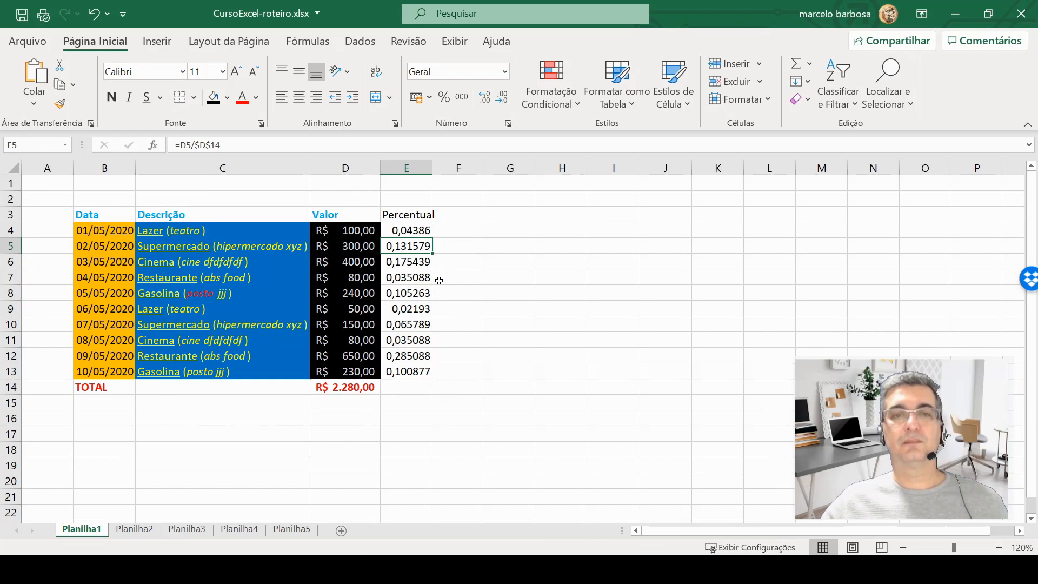
# Step: Total the percentage column in cell E14 with =SOMA(E4:E13)
pyautogui.click(402, 214)
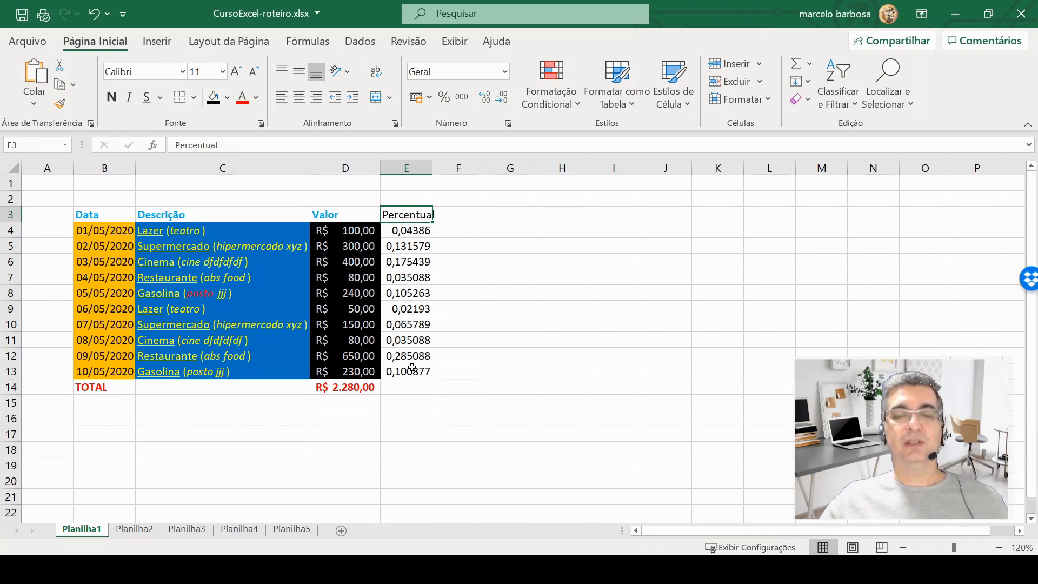
pyautogui.click(414, 387)
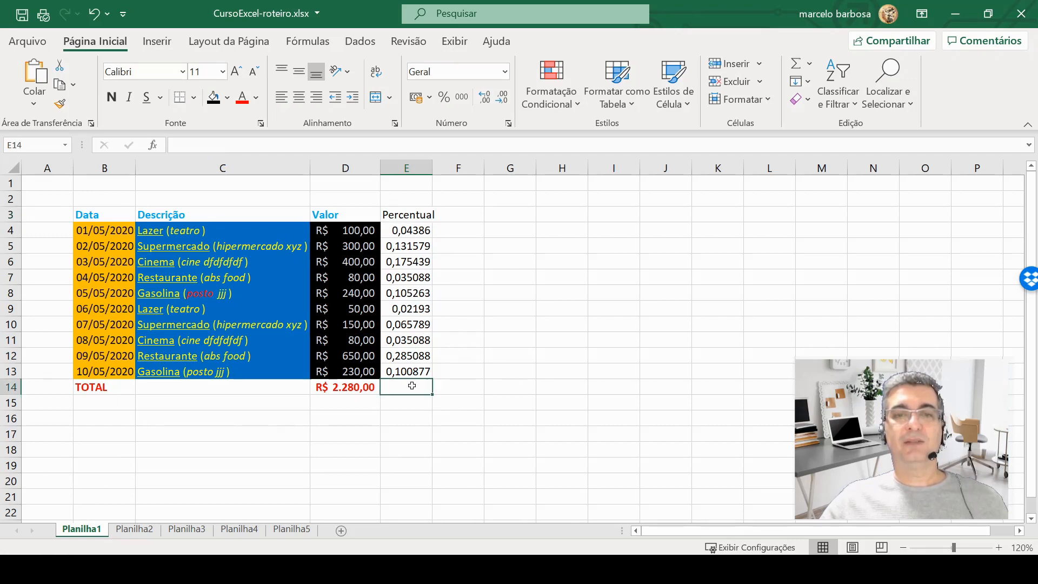
pyautogui.click(791, 67)
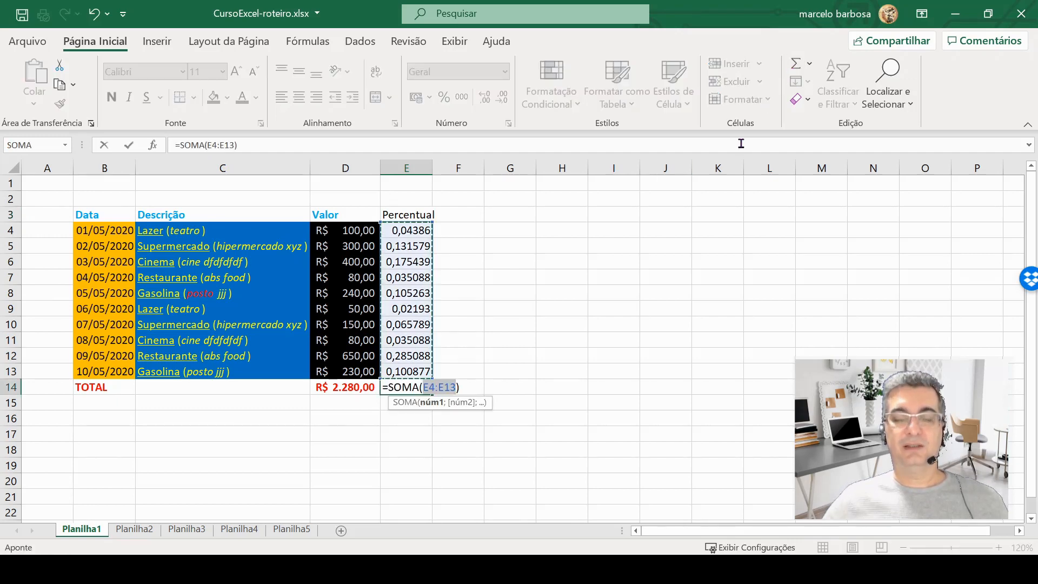
pyautogui.press('Return')
pyautogui.press('Up')
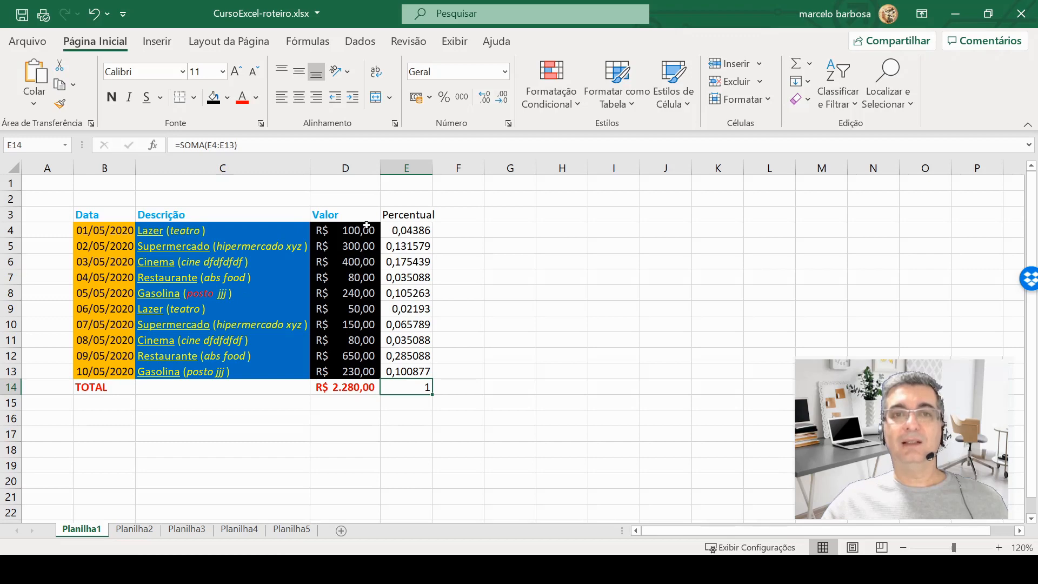
# Step: Apply the percentage number format (Porcentagem) to cells E4:E14
pyautogui.moveTo(402, 230); pyautogui.dragTo(403, 385)
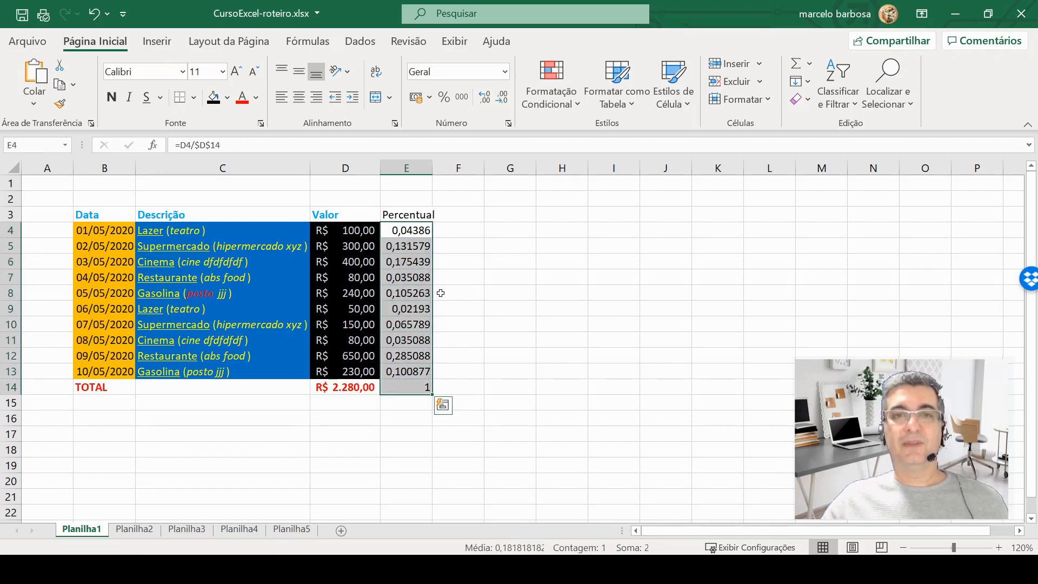
pyautogui.click(444, 100)
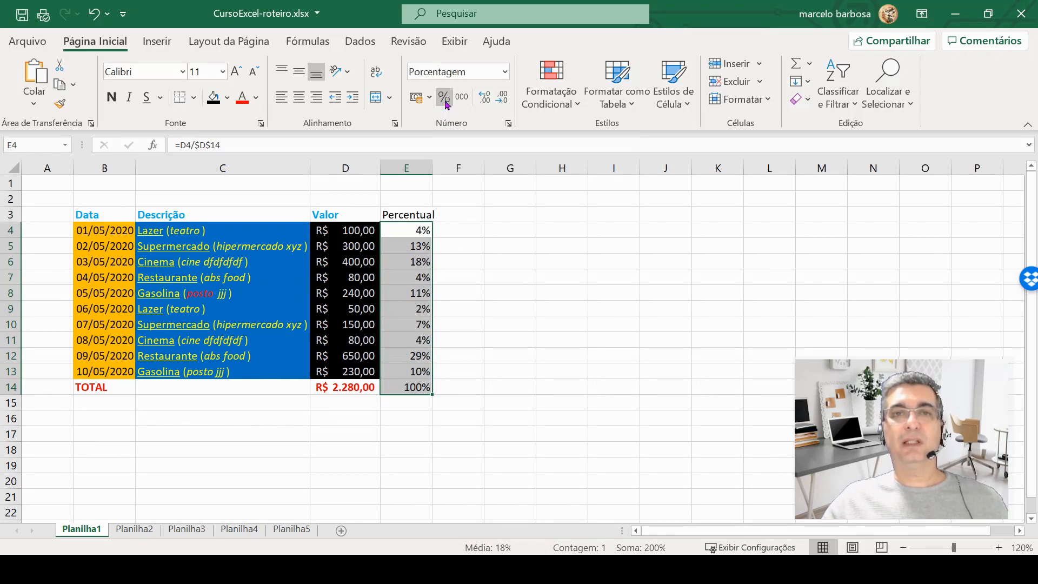
pyautogui.click(467, 268)
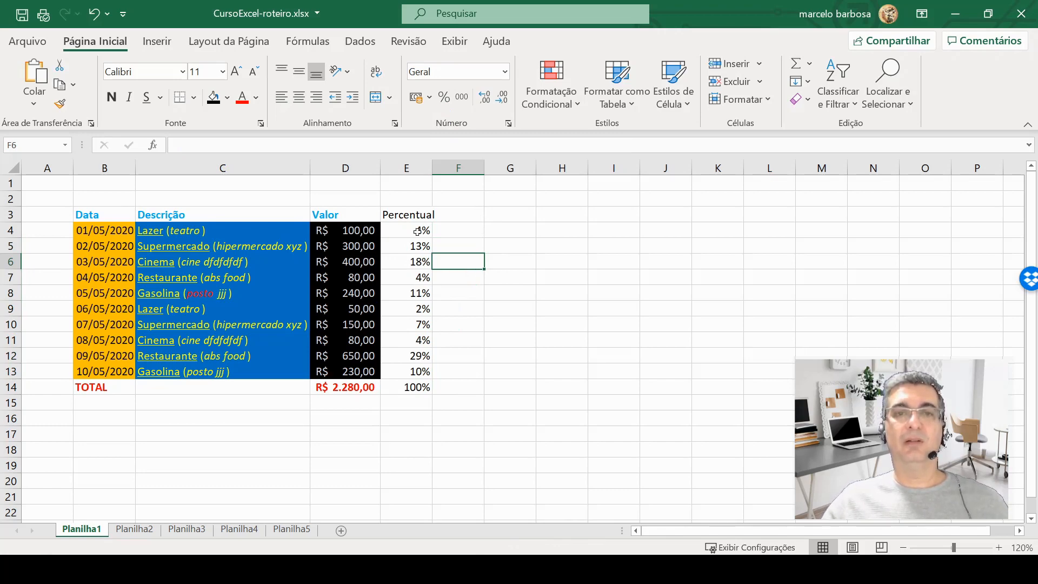
pyautogui.moveTo(418, 229); pyautogui.dragTo(420, 366)
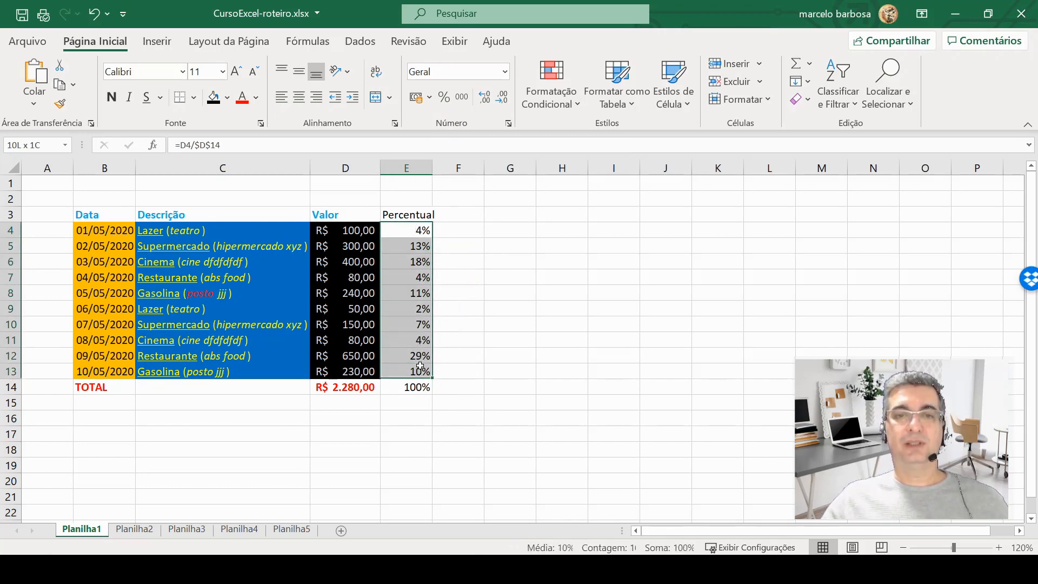
pyautogui.click(413, 402)
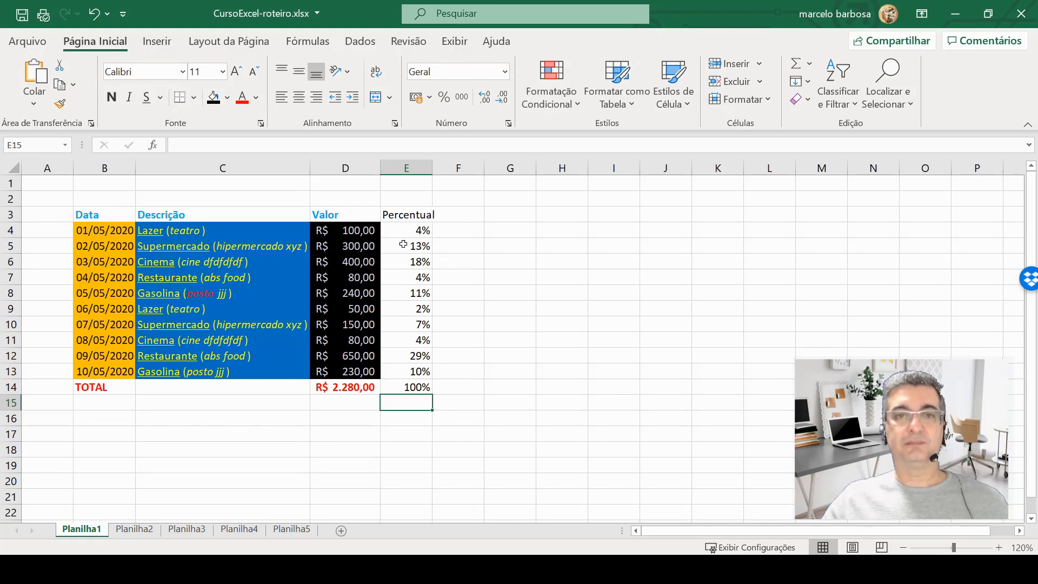
# Step: Give the percentage cells E4:E13 a standard green font and a light gray fill
pyautogui.moveTo(403, 227); pyautogui.dragTo(415, 373)
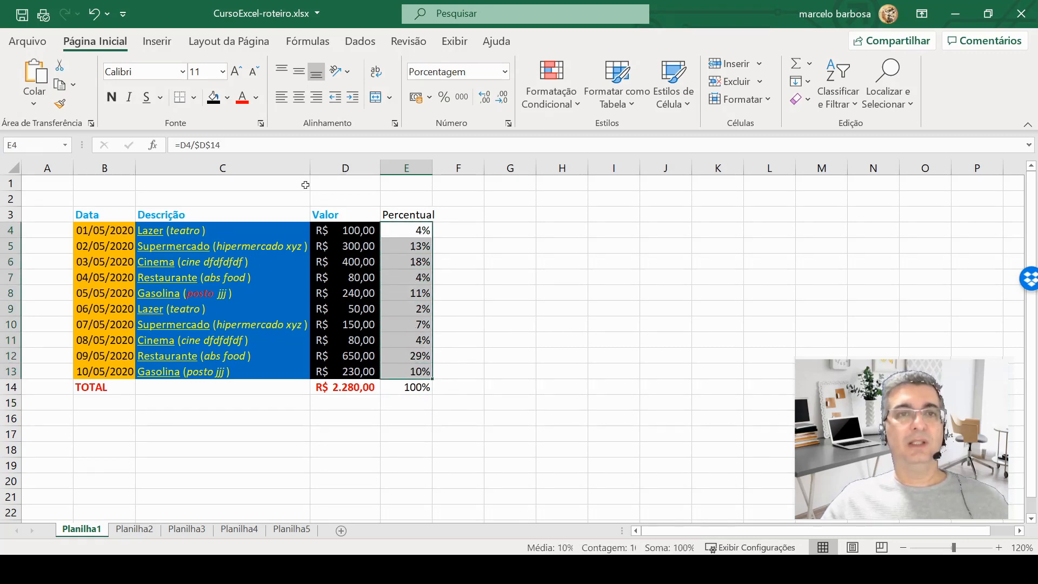
pyautogui.click(255, 97)
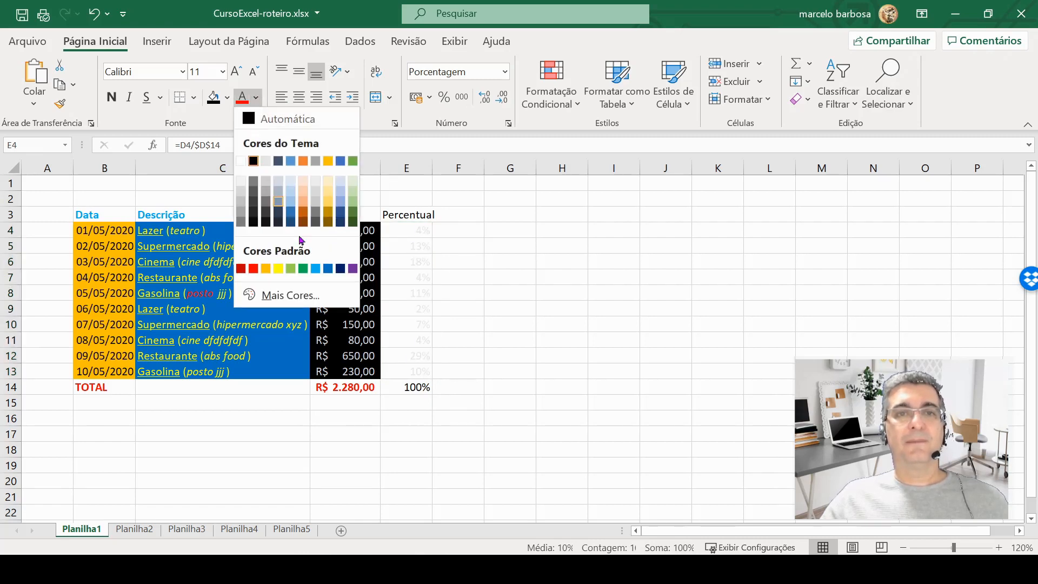
pyautogui.click(303, 268)
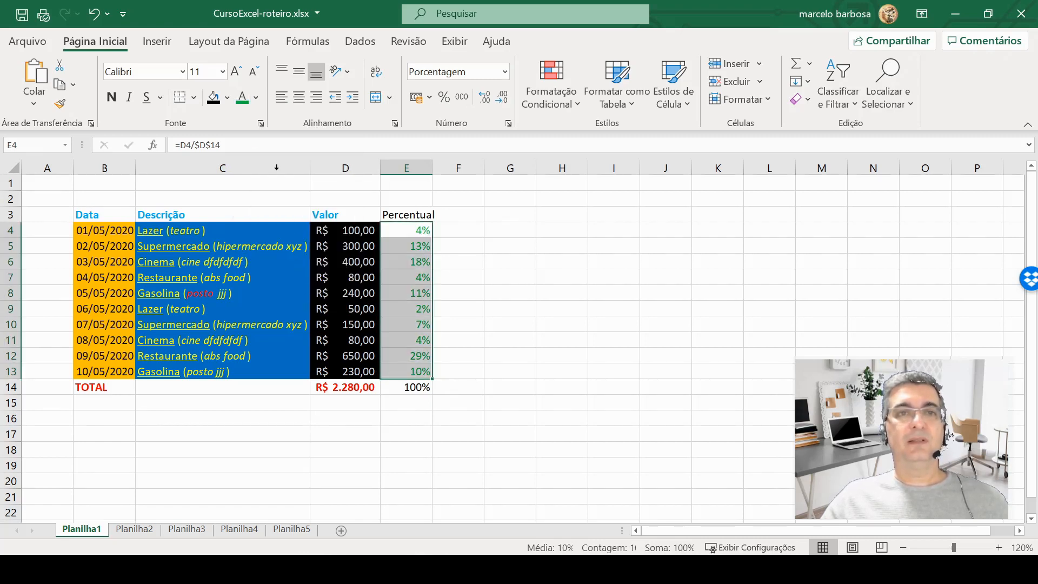
pyautogui.click(227, 98)
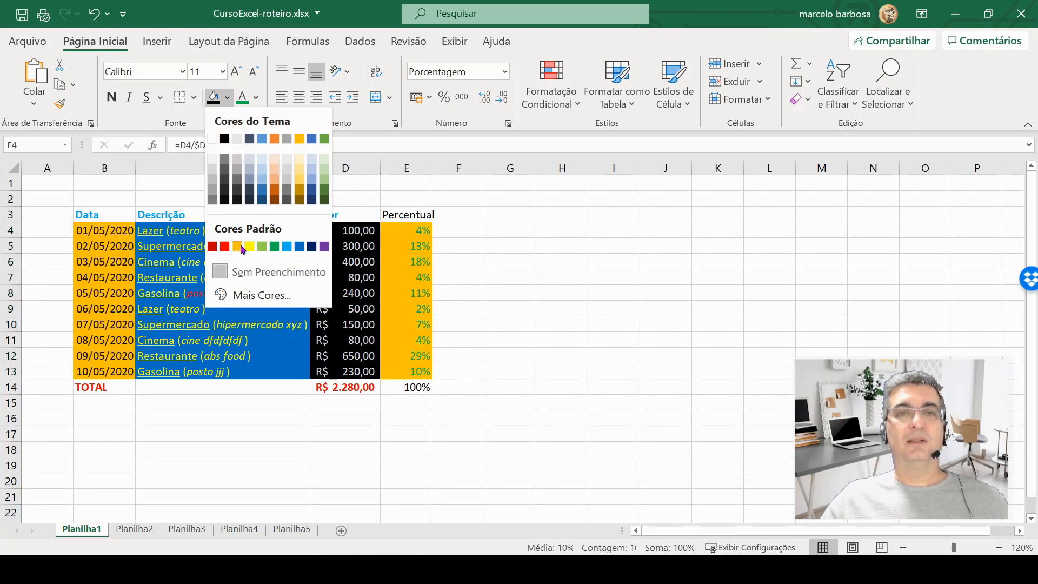
pyautogui.click(212, 161)
pyautogui.click(476, 262)
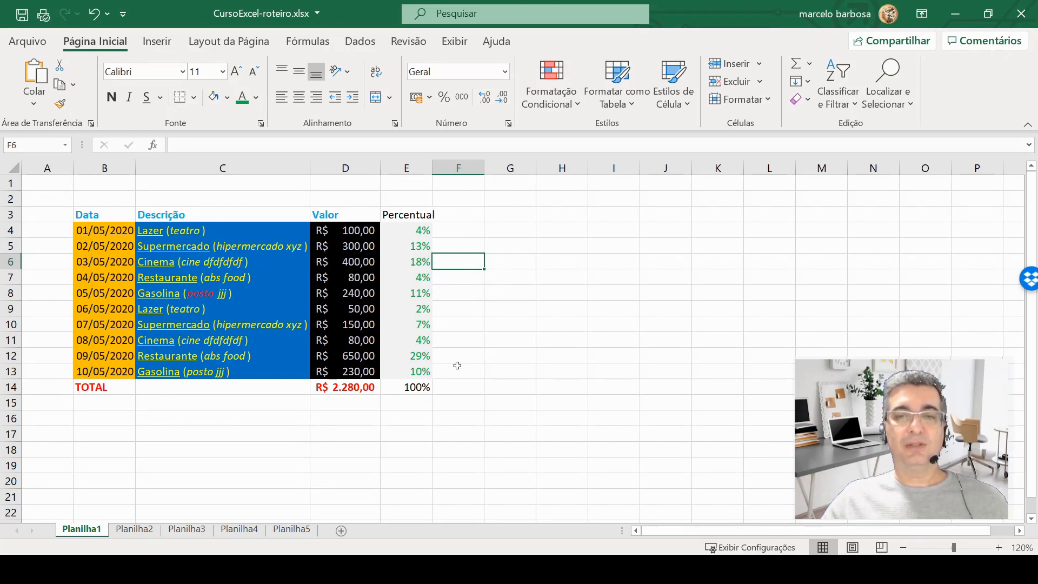
# Step: Hide the worksheet gridlines (Linhas de Grade)
pyautogui.click(448, 45)
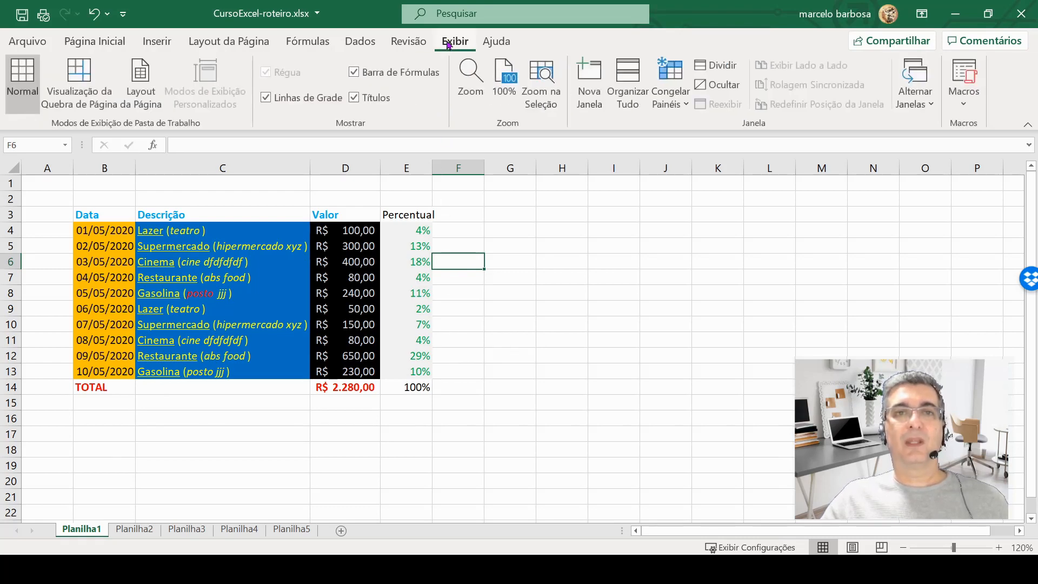
pyautogui.click(266, 98)
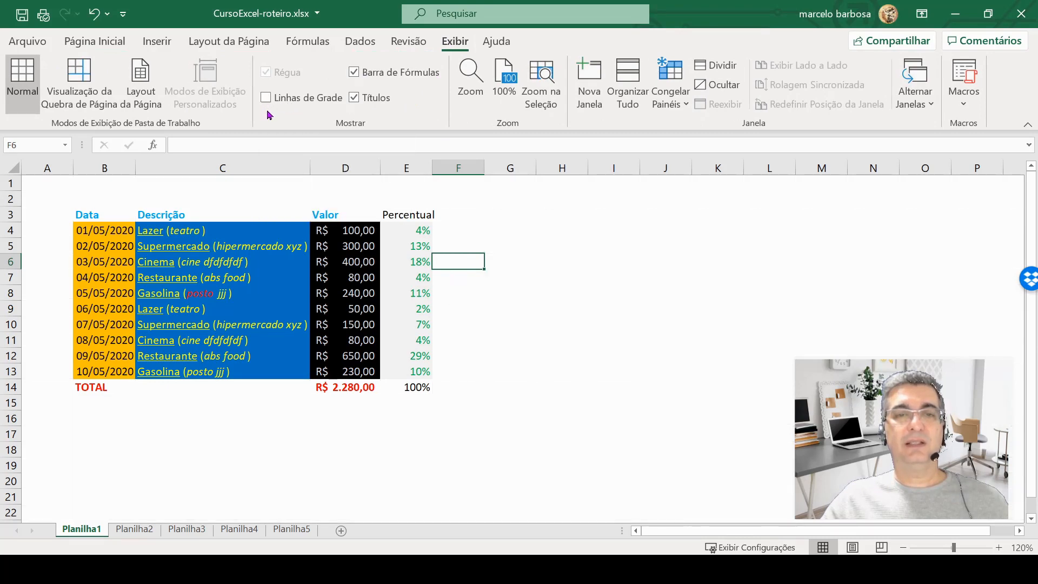
pyautogui.click(490, 299)
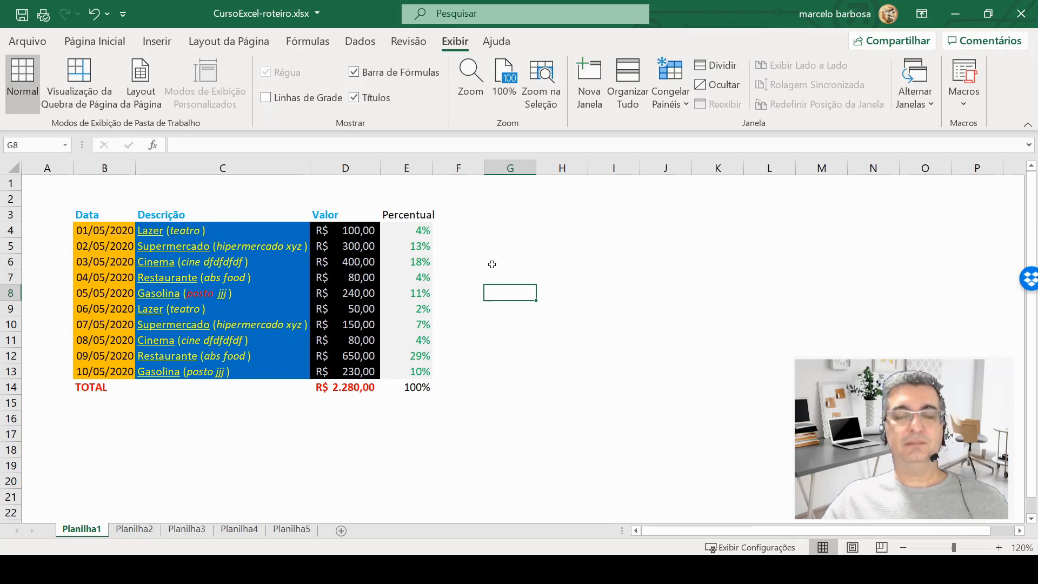
# Step: Apply all borders (Todas as Bordas) to the table B3:E14 and autofit column E to its contents
pyautogui.click(94, 41)
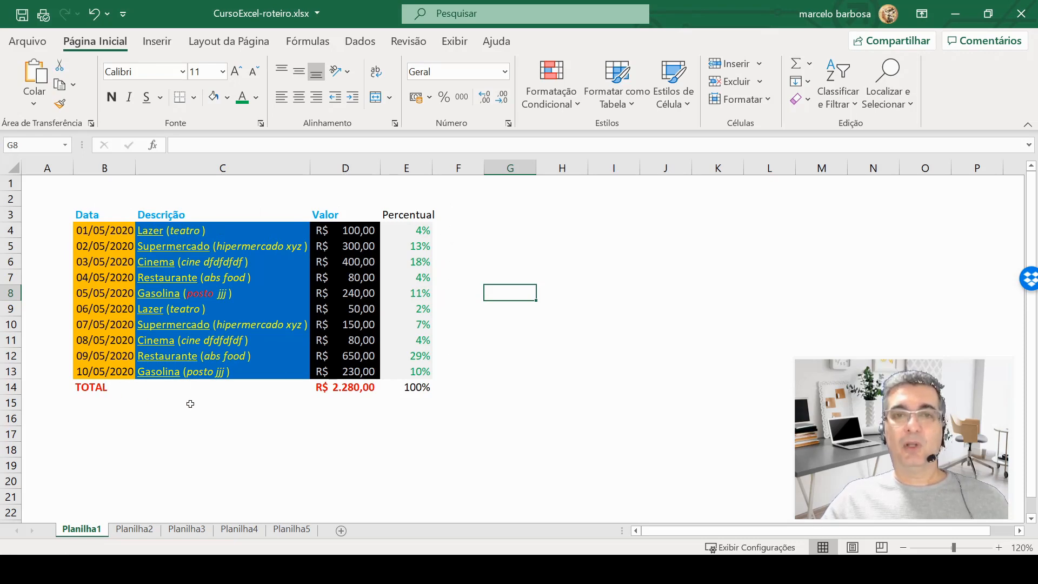
pyautogui.moveTo(86, 214); pyautogui.dragTo(415, 387)
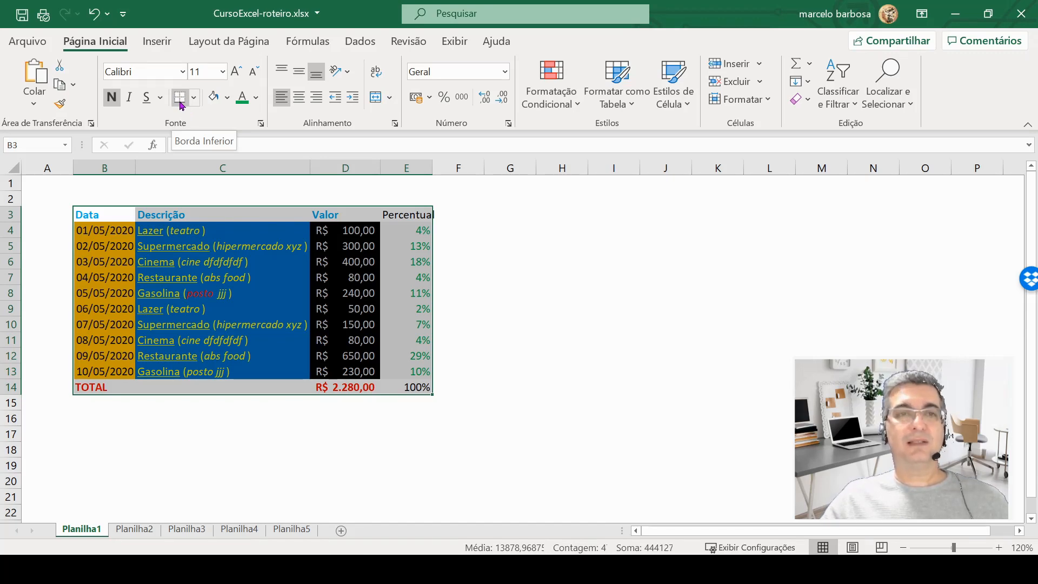
pyautogui.click(194, 98)
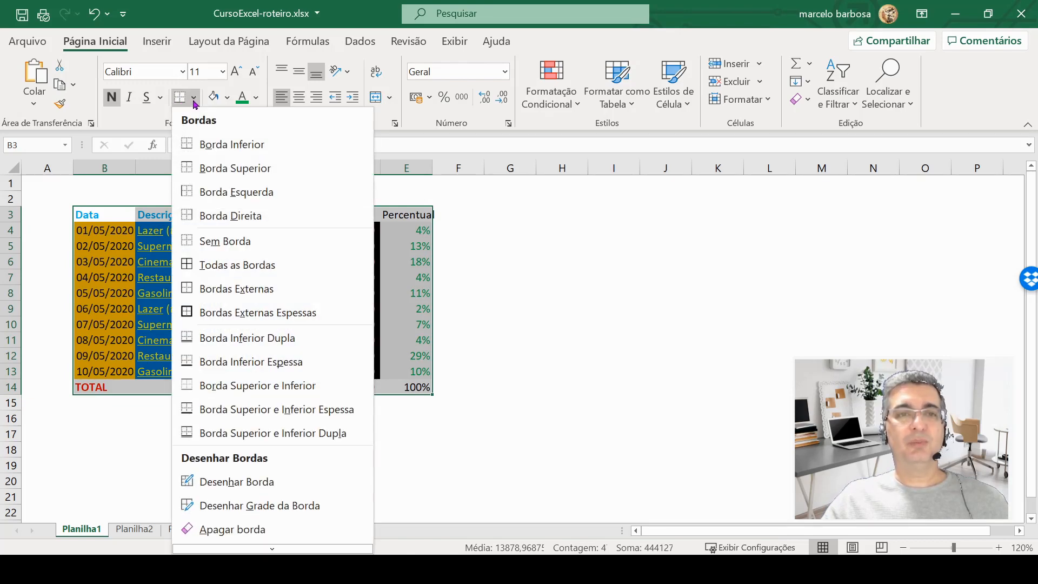
pyautogui.click(222, 266)
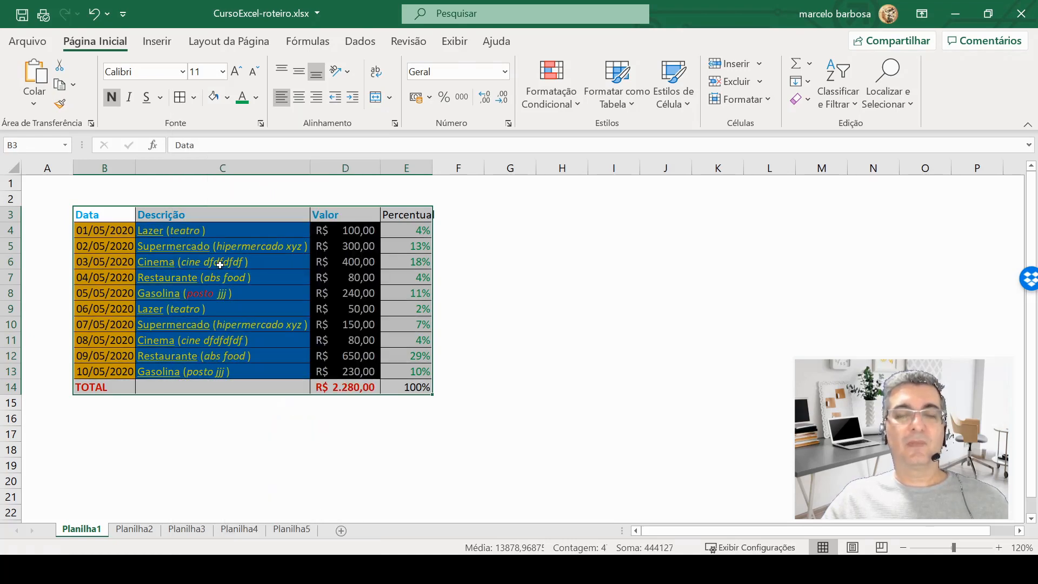
pyautogui.click(465, 240)
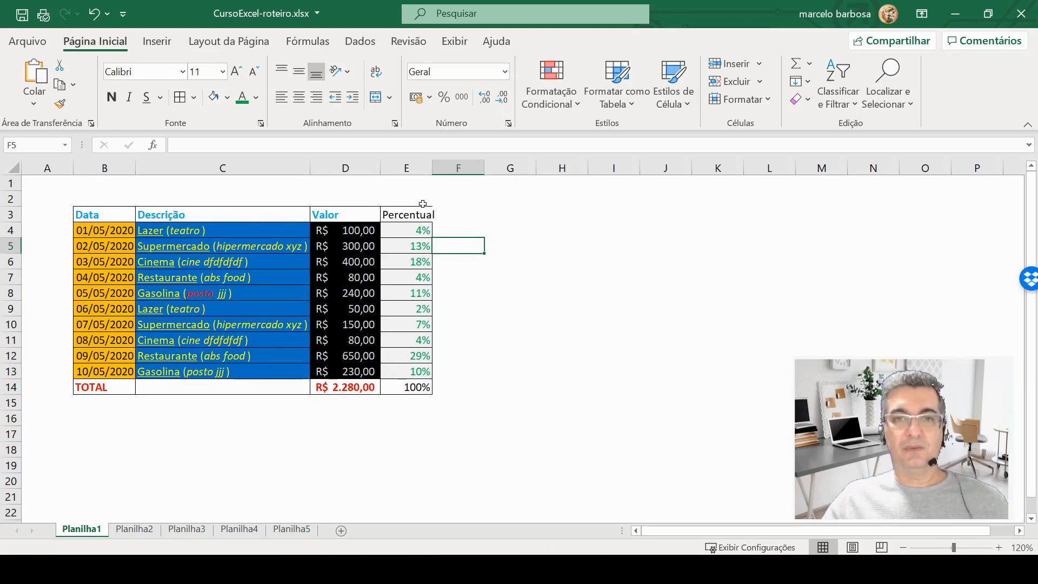
pyautogui.doubleClick(433, 165)
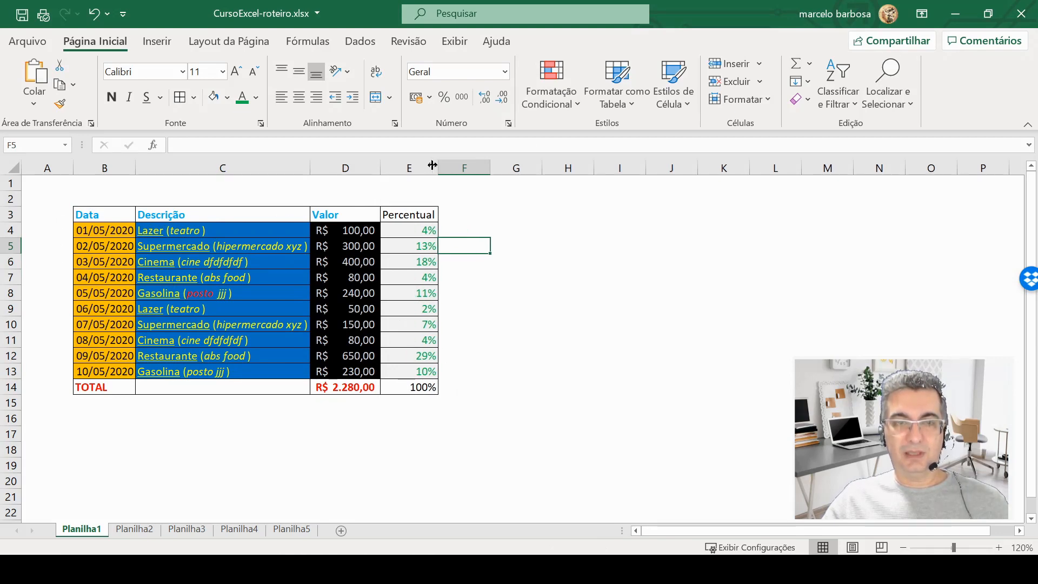
pyautogui.click(406, 216)
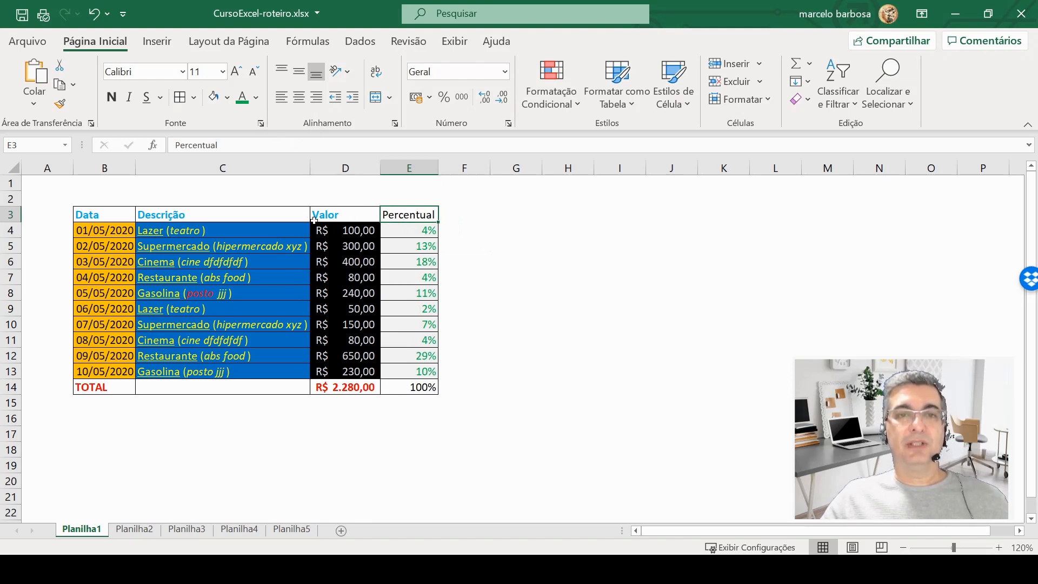
pyautogui.click(256, 98)
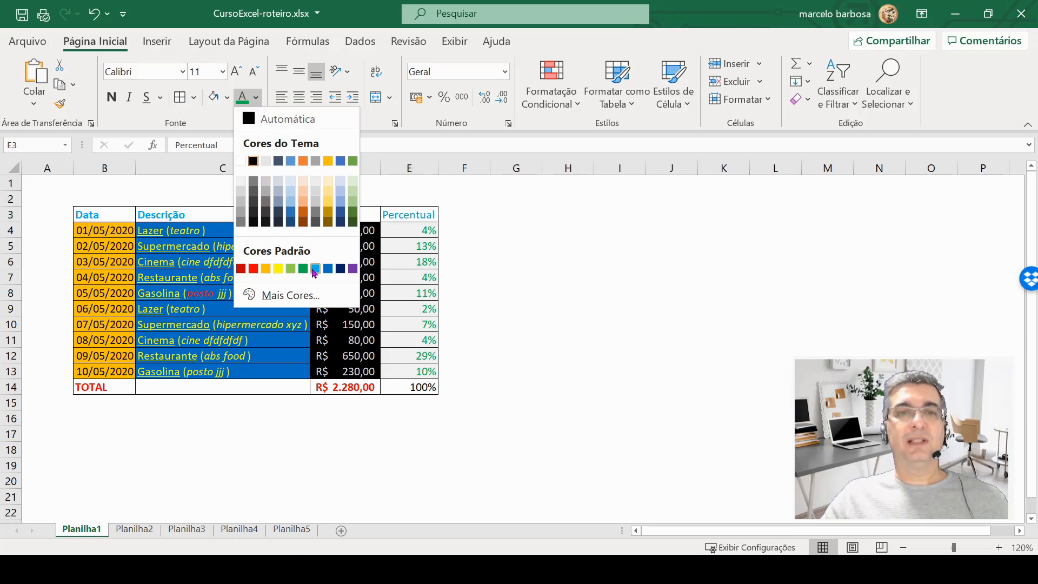
pyautogui.click(461, 213)
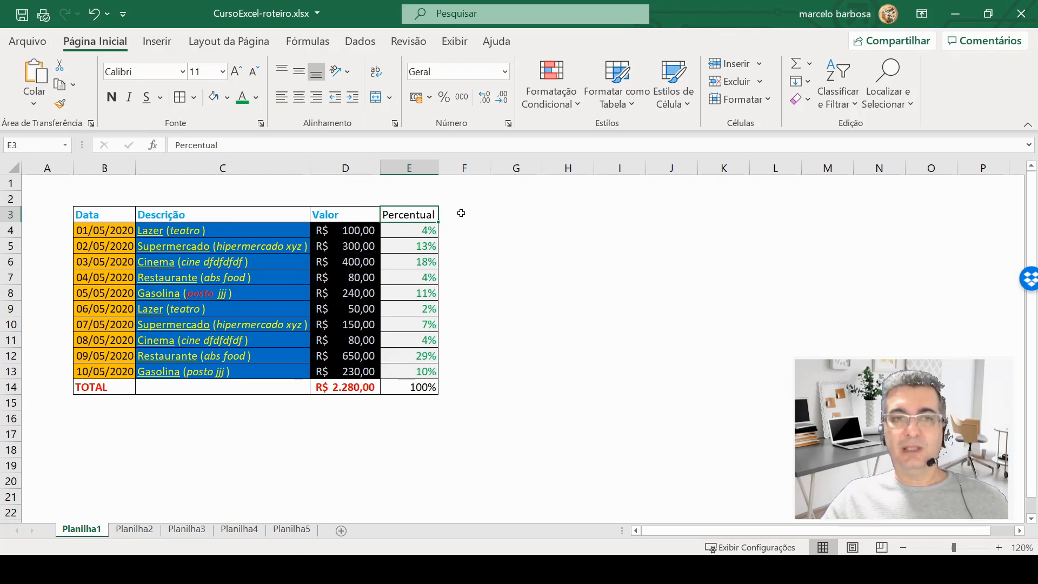
# Step: Copy the formatting of the Descrição header in C3 onto the Percentual header in E3 with Format Painter
pyautogui.click(173, 215)
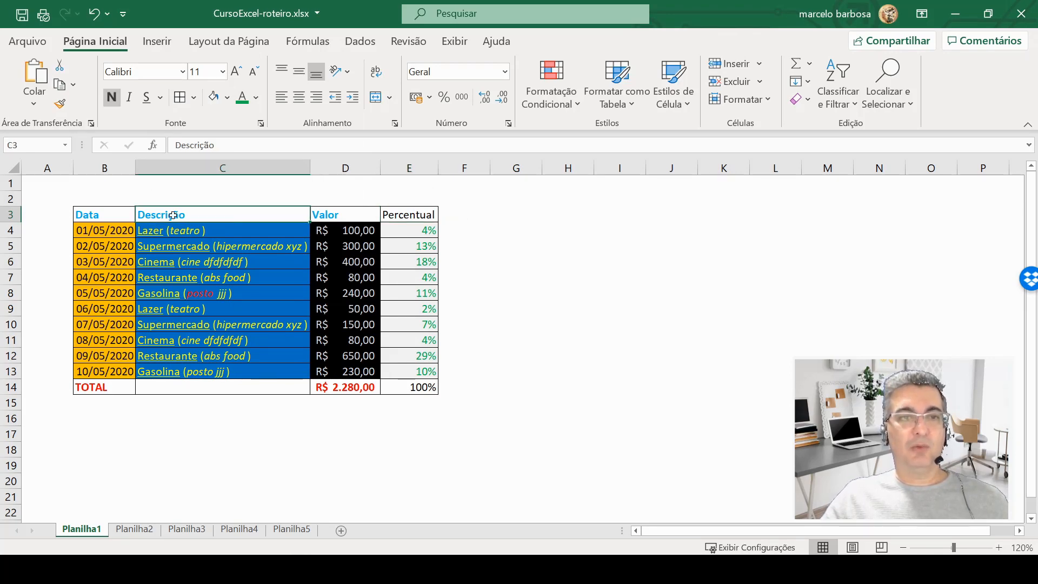
pyautogui.click(61, 108)
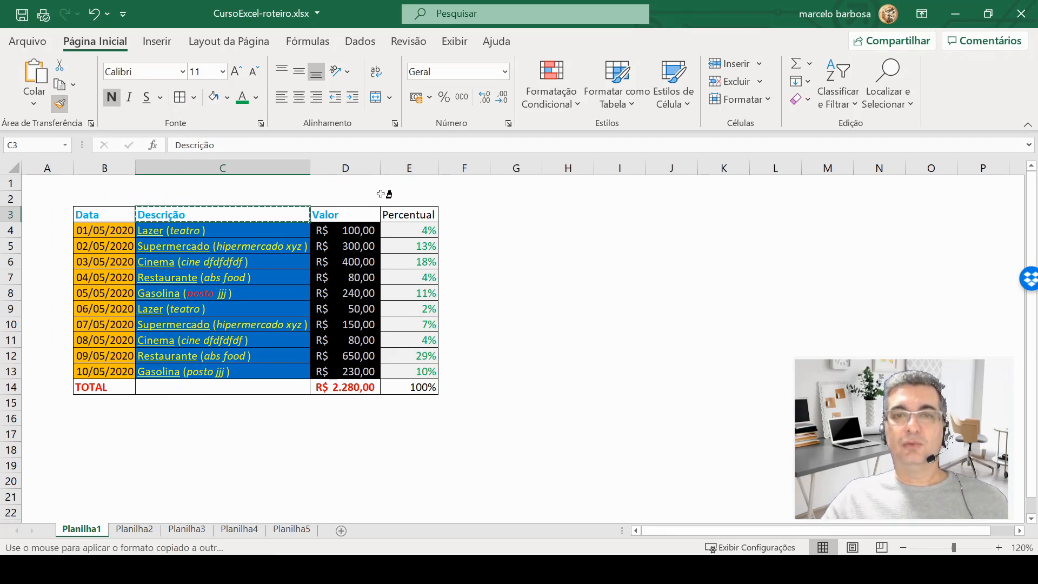
pyautogui.click(409, 216)
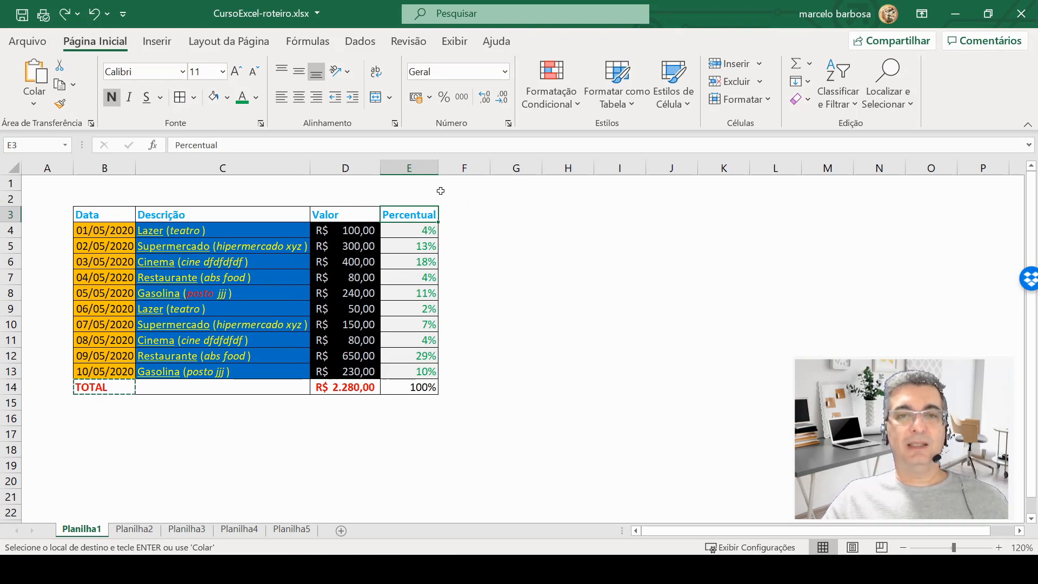
# Step: Clear the pending copy and apply thick outside borders (Bordas Externas Espessas) around the table B3:E14
pyautogui.press('Escape')
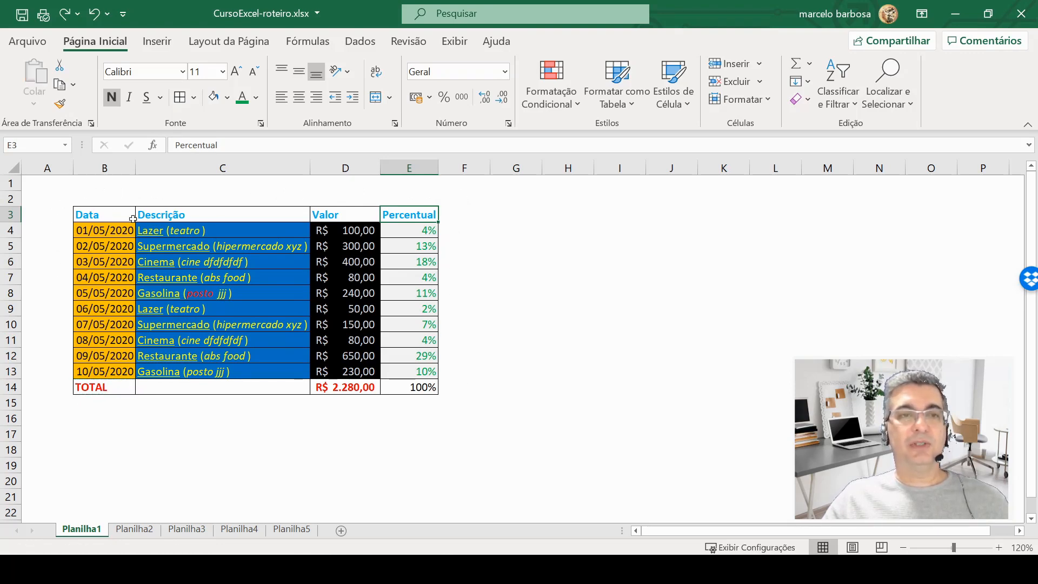
pyautogui.moveTo(82, 217); pyautogui.dragTo(411, 389)
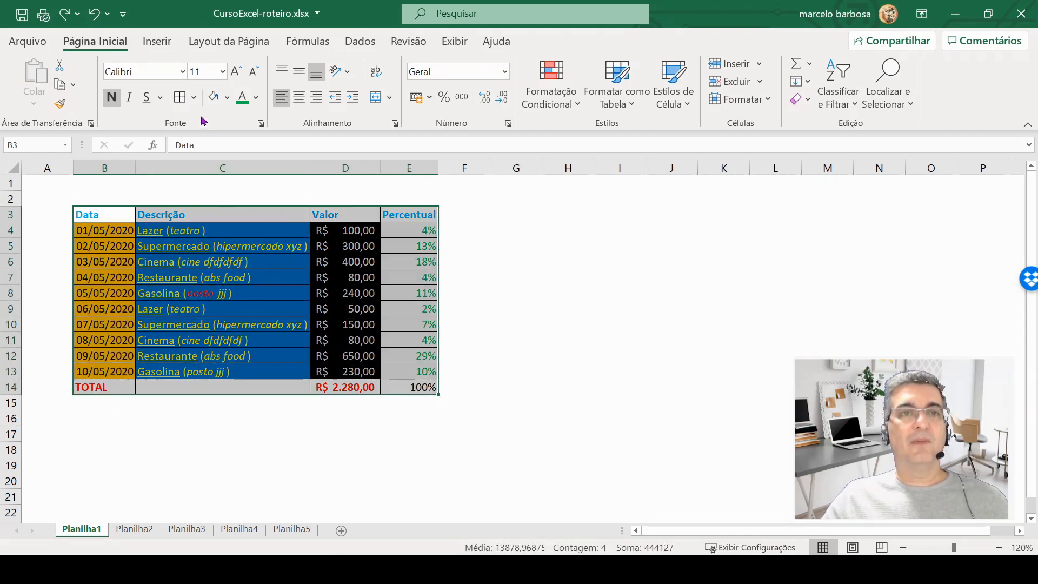
pyautogui.click(194, 99)
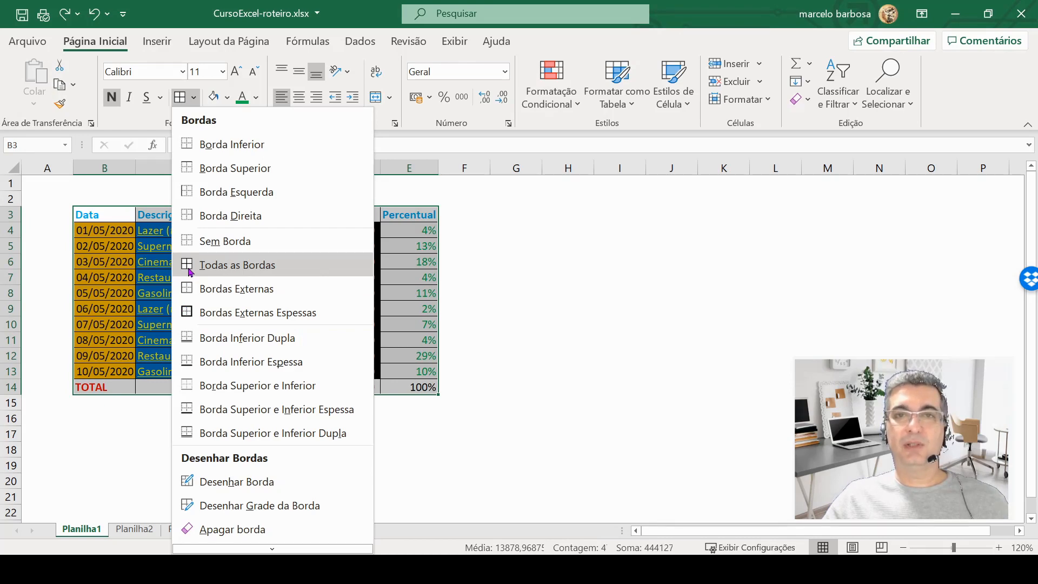
pyautogui.click(205, 313)
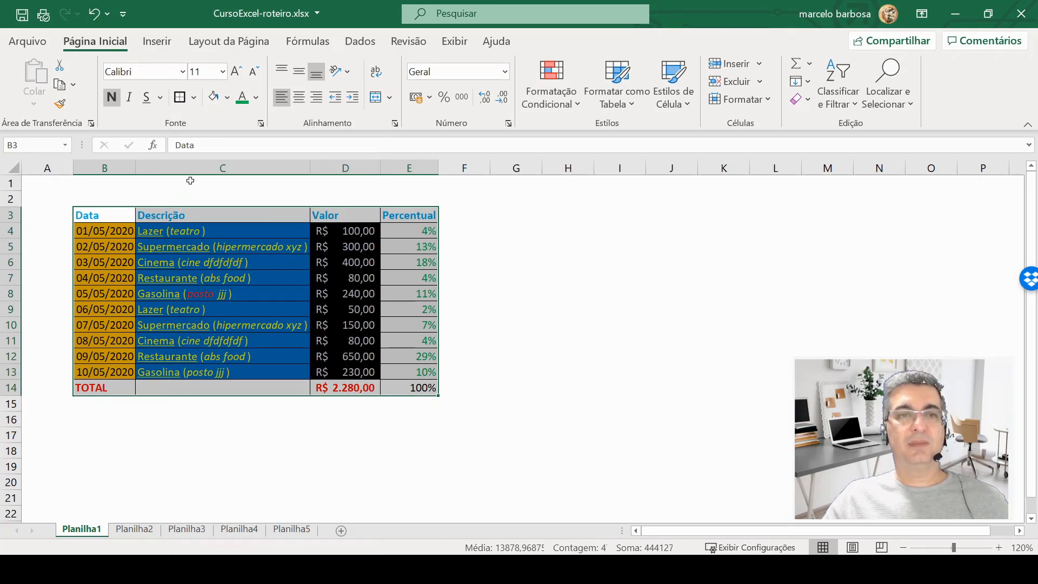
pyautogui.click(190, 180)
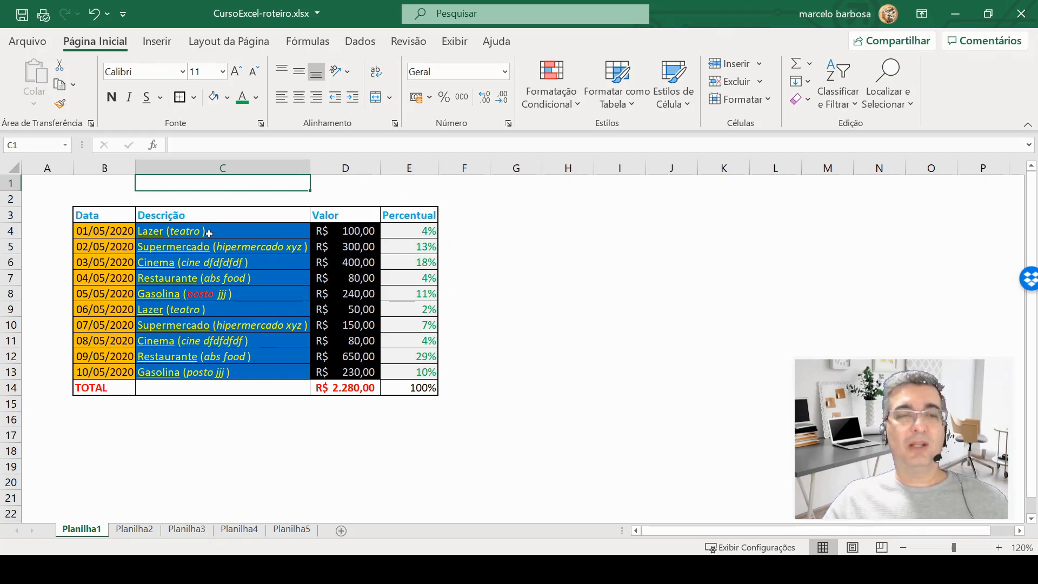
# Step: Try font size 14 on the header cells B3:E3, and undo it
pyautogui.moveTo(106, 217); pyautogui.dragTo(413, 216)
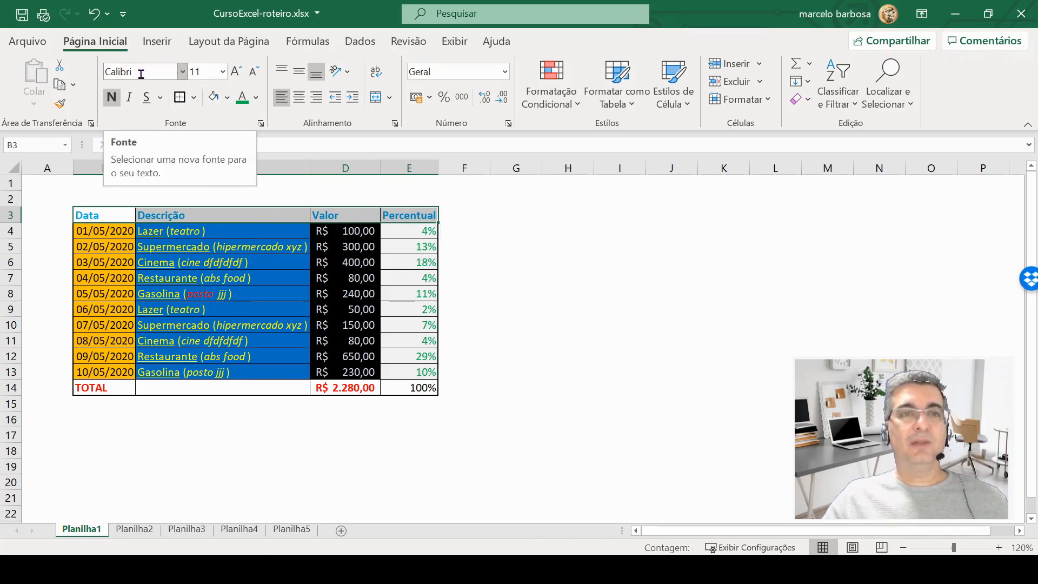
pyautogui.click(223, 76)
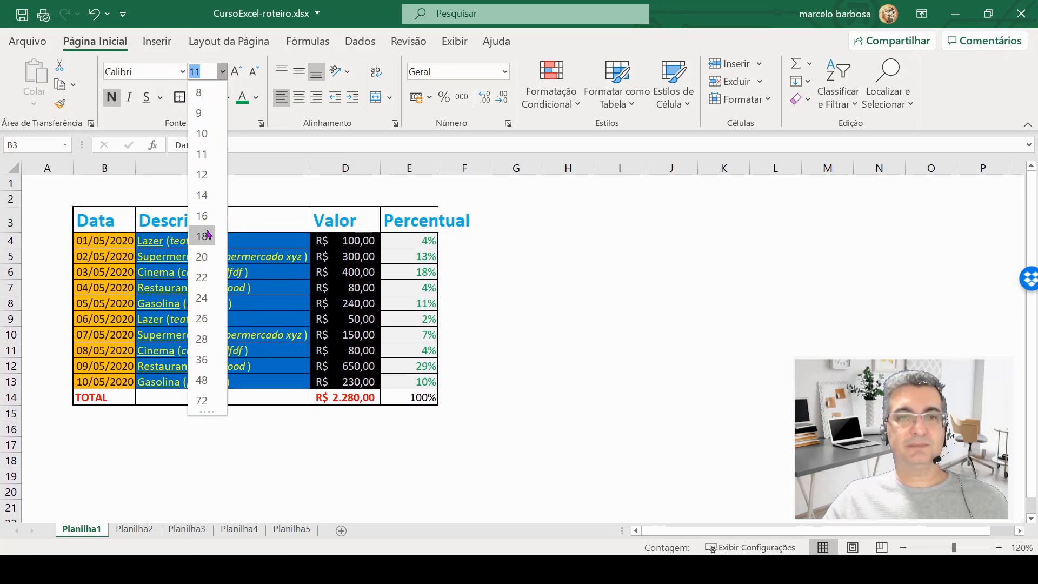
pyautogui.click(206, 197)
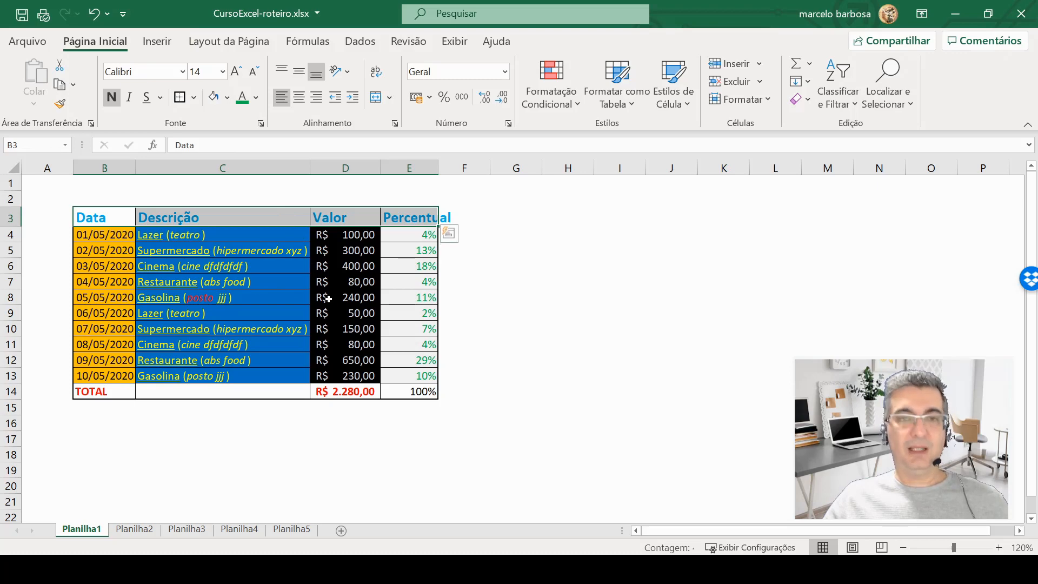
pyautogui.hotkey('ctrl', 'z')
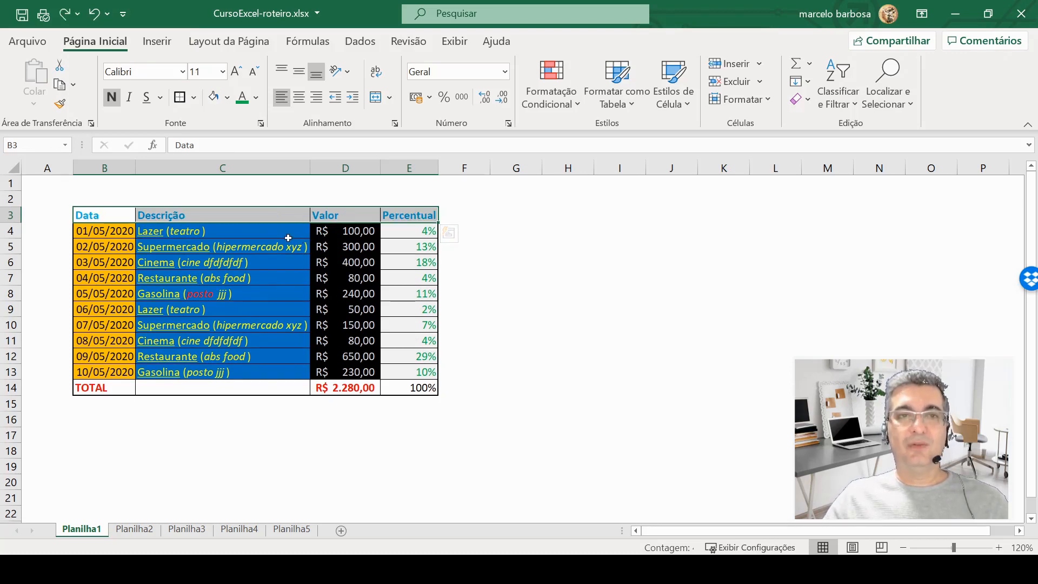
# Step: Increase the font size of the header cells B3:E3 to 16
pyautogui.click(222, 72)
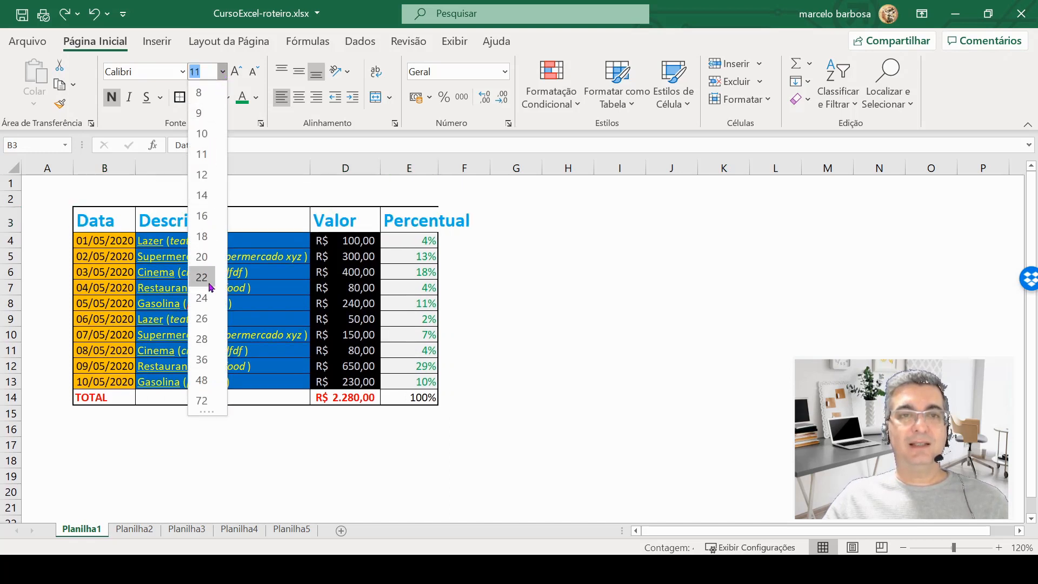
pyautogui.click(223, 73)
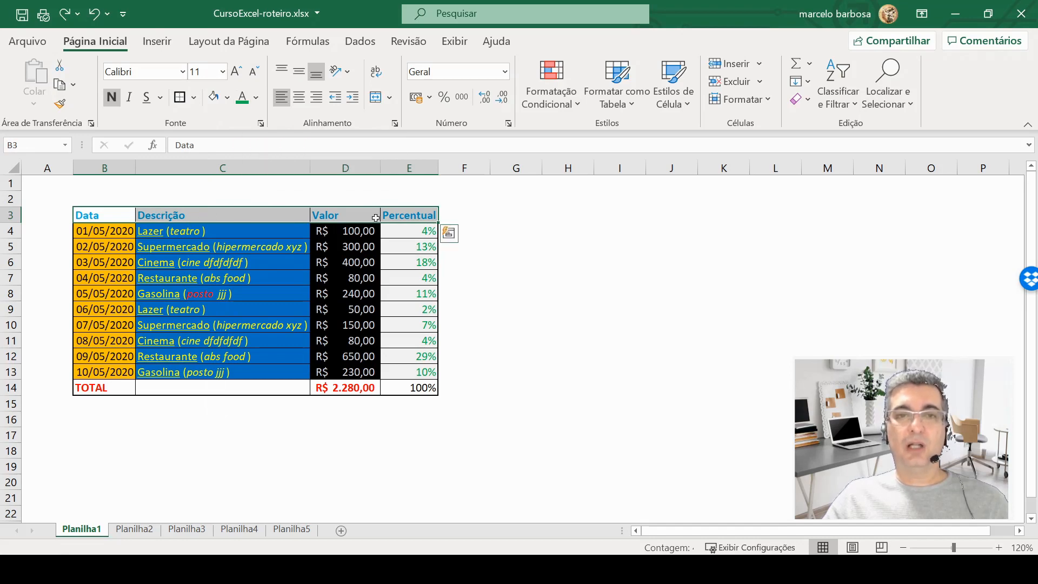
pyautogui.click(236, 71)
pyautogui.click(237, 71)
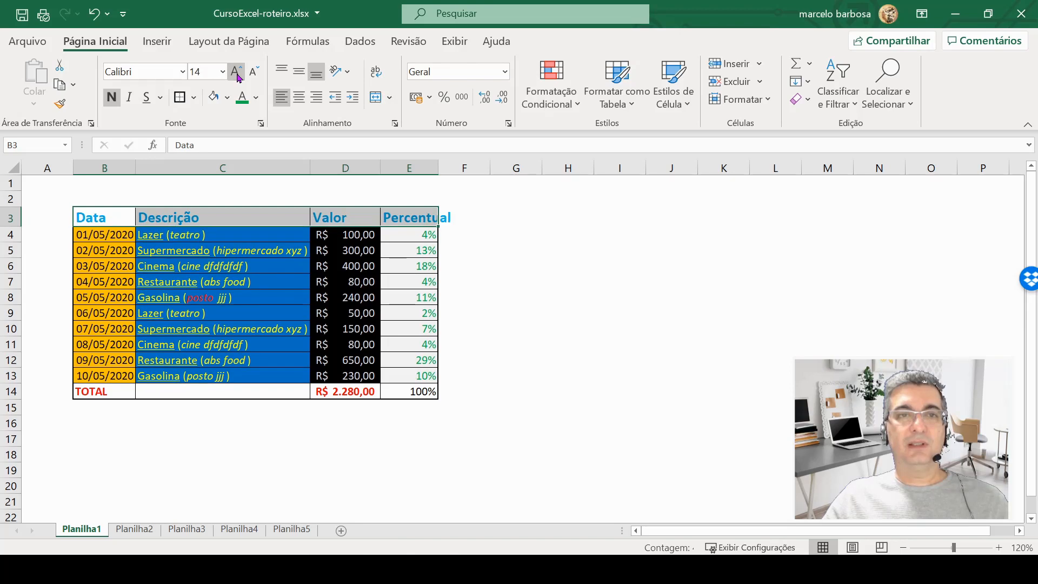
pyautogui.click(236, 72)
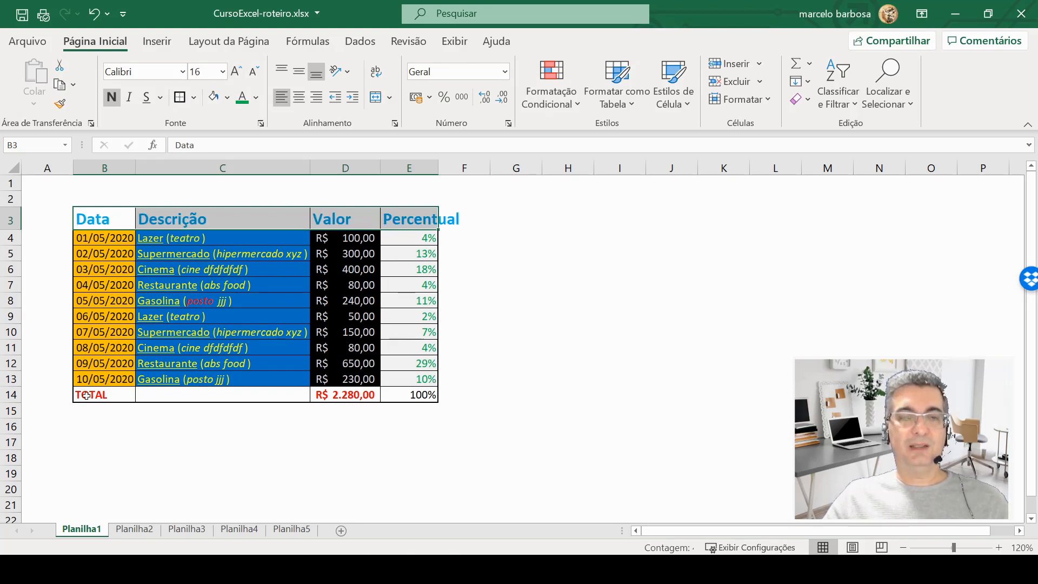
# Step: Increase the font size of the TOTAL row B14:E14 to 16 and autofit column E to its contents
pyautogui.moveTo(86, 395); pyautogui.dragTo(400, 395)
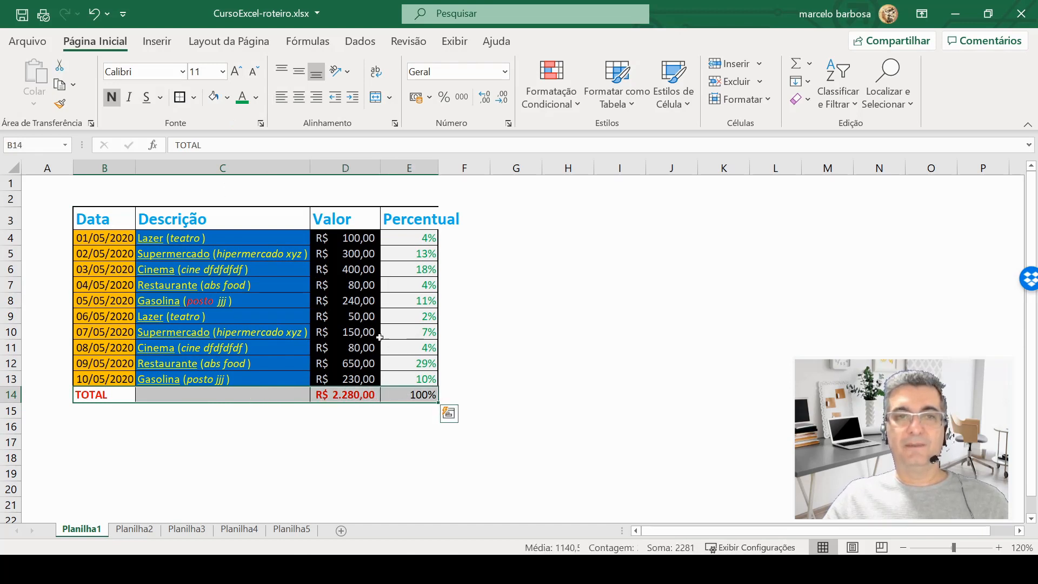
pyautogui.click(236, 73)
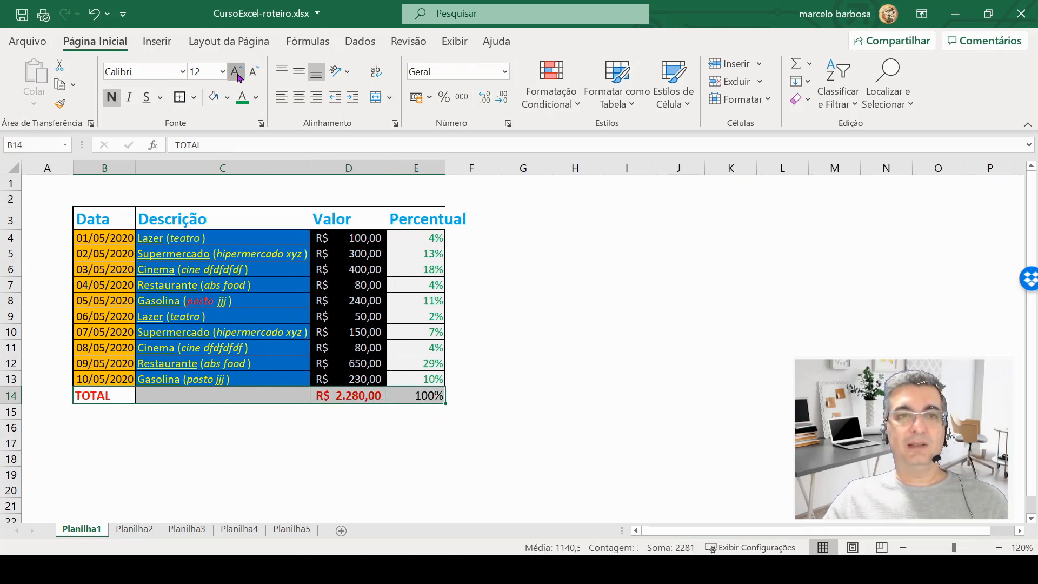
pyautogui.click(236, 73)
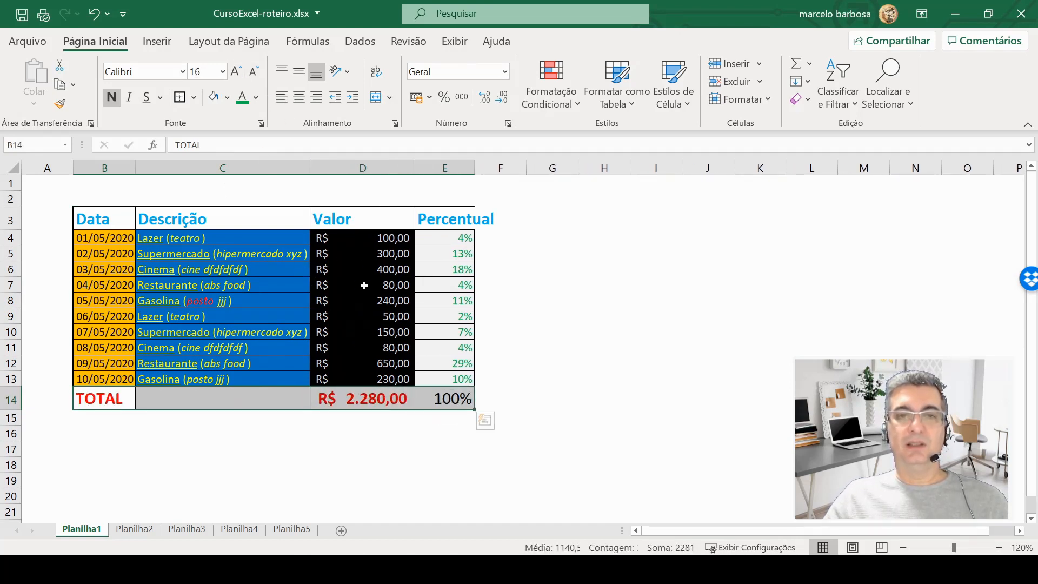
pyautogui.click(504, 285)
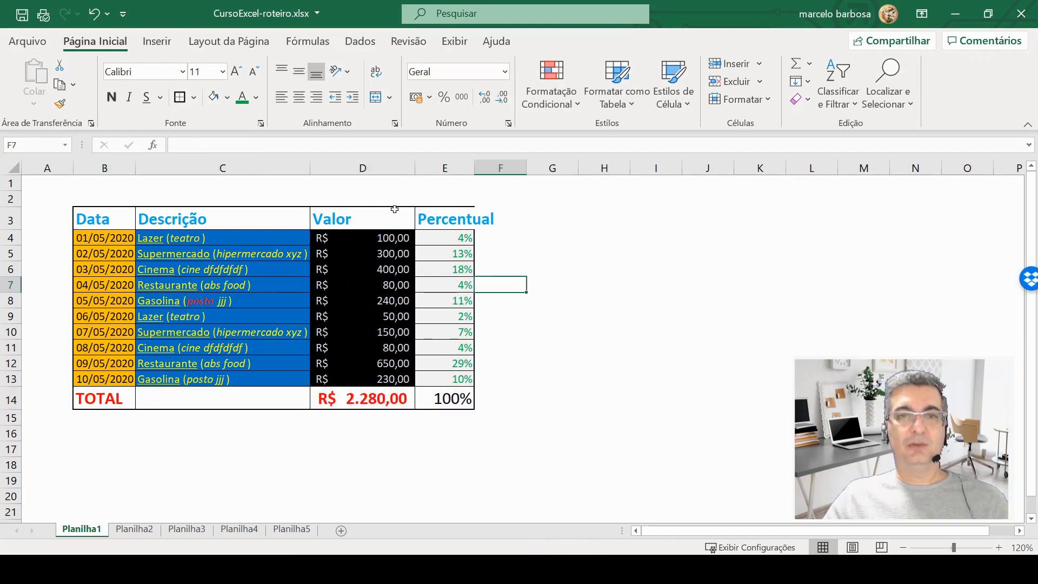
pyautogui.doubleClick(475, 168)
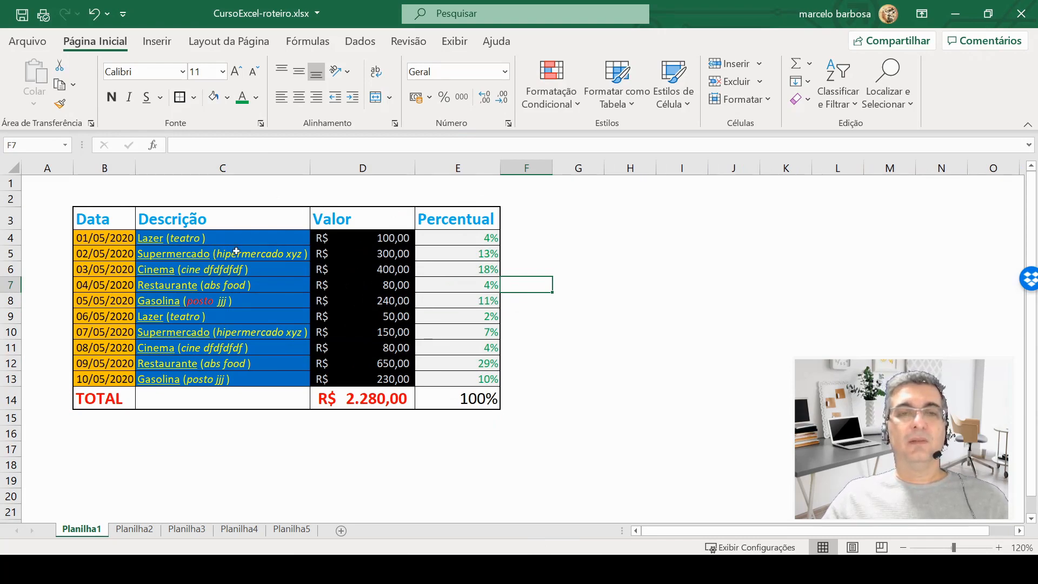
# Step: Extend the description in C5 to read "Supermercado (hipermercado xyz nome da loja = xxx)"
pyautogui.click(265, 254)
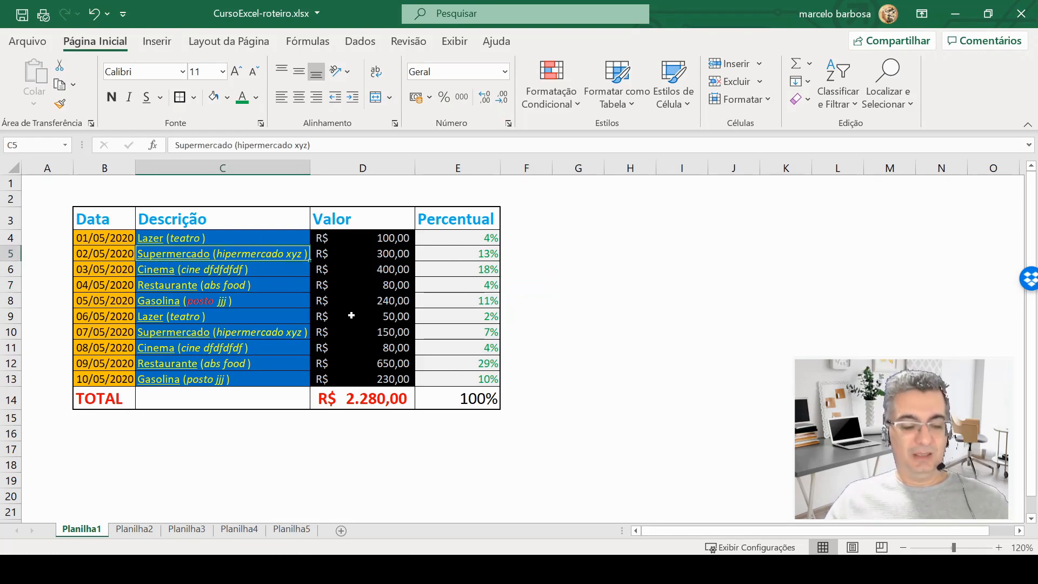
pyautogui.press('F2')
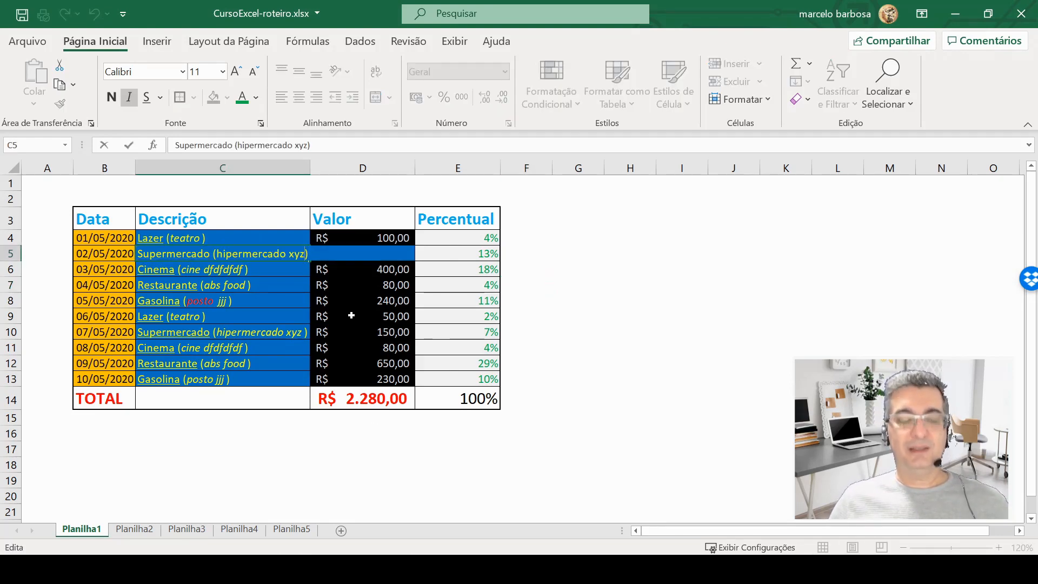
pyautogui.press('Left')
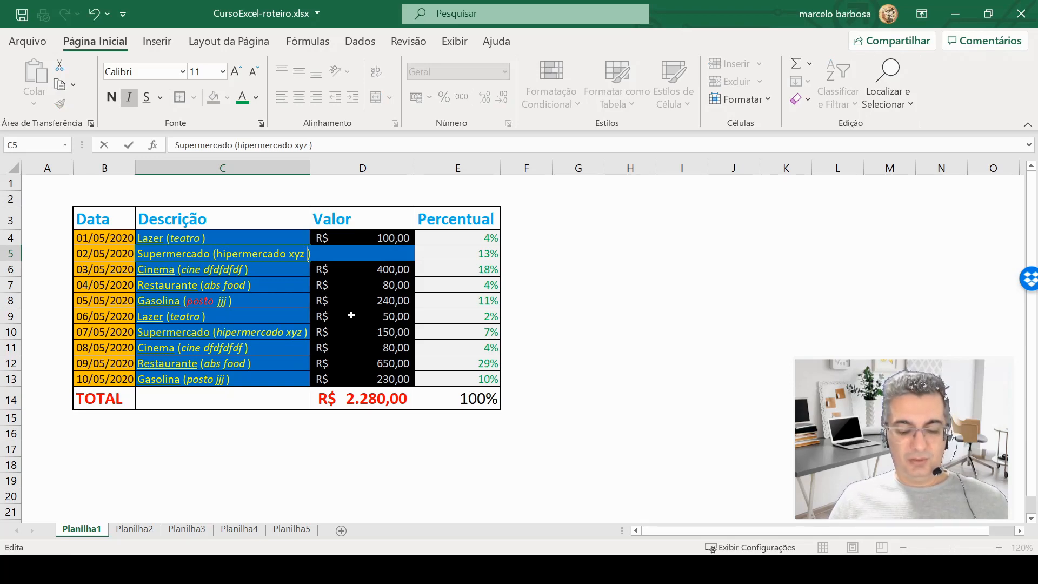
pyautogui.write('nome d')
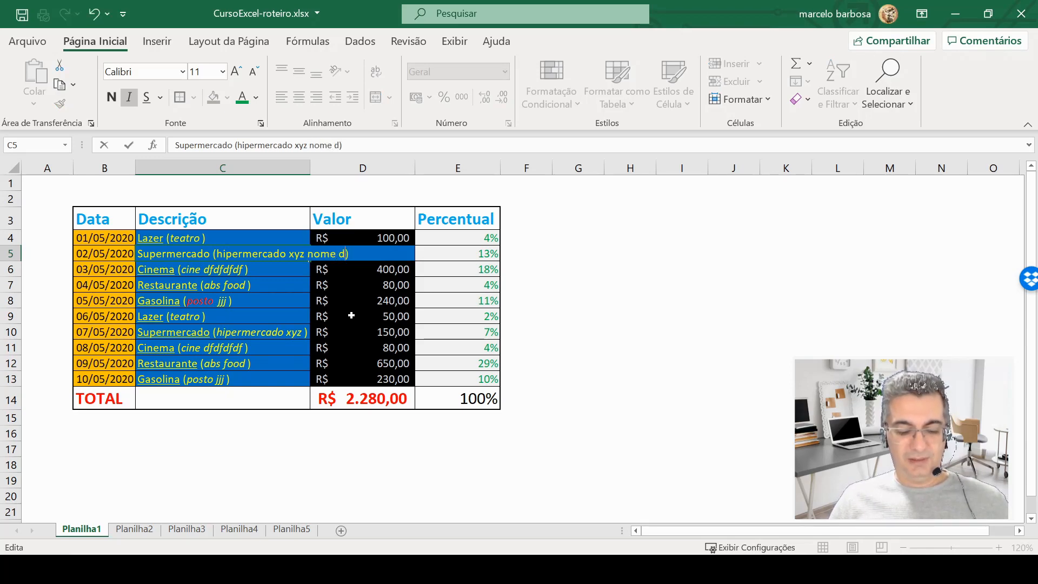
pyautogui.write('a loja = xxx')
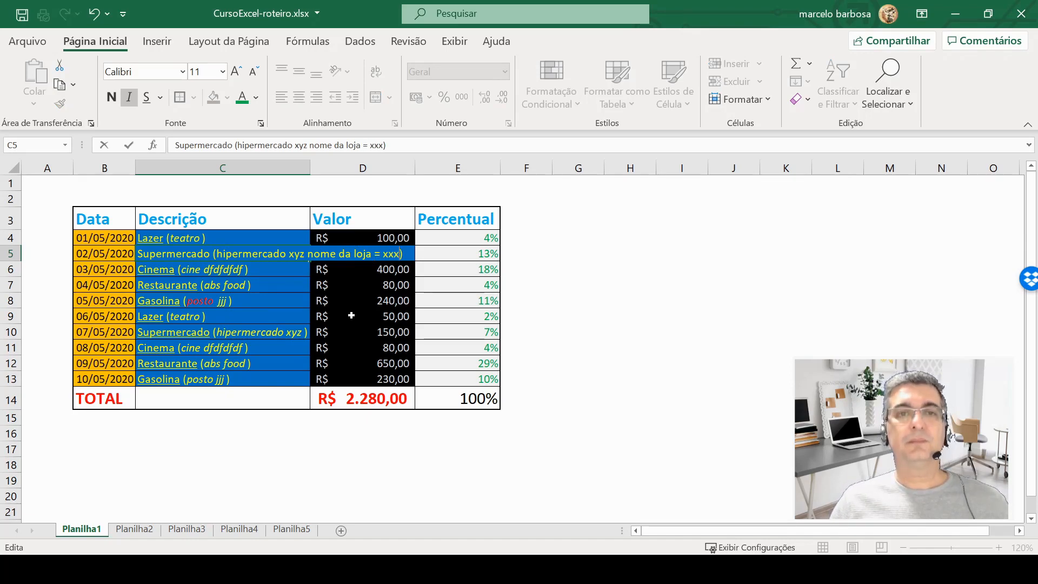
pyautogui.press('Return')
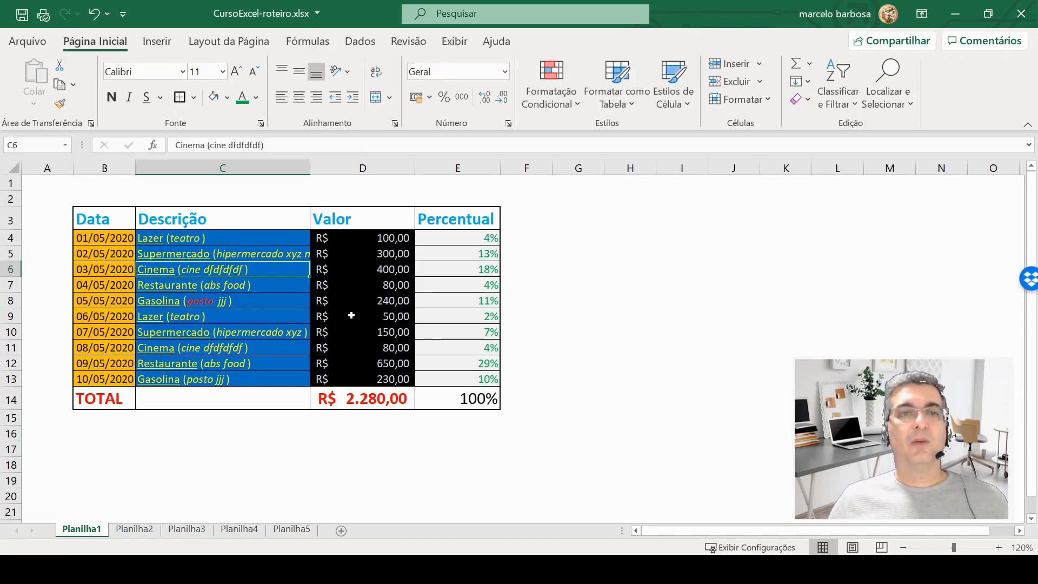
# Step: Extend the description in C7 to read "Restaurante (abs food dia de aniversário do amigo)"
pyautogui.press('Down')
pyautogui.press('F2')
pyautogui.press('Left')
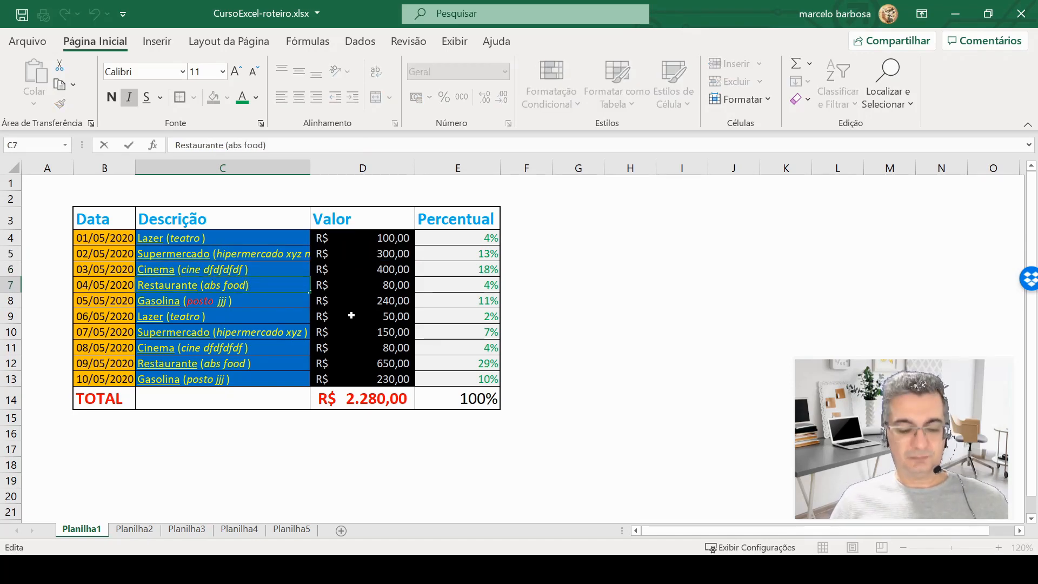
pyautogui.write('dia de anivers')
pyautogui.write('ário da amiga')
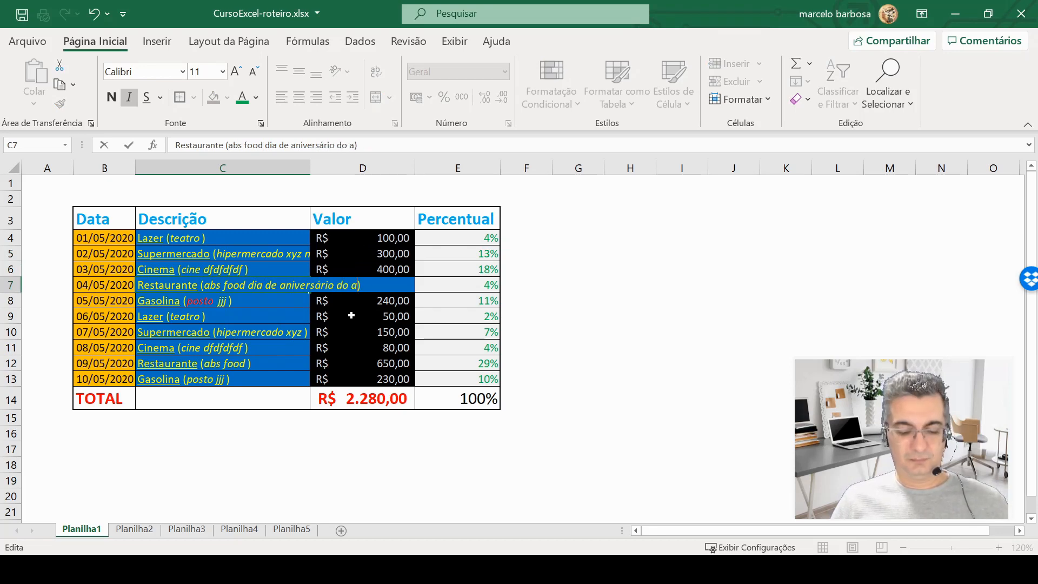
pyautogui.press('Return')
# Step: Extend the description in C9 to read "Lazer (teatro junto a família do vizinho do tio da sogra)"
pyautogui.press('Down')
pyautogui.press('F2')
pyautogui.press('Left')
pyautogui.write('junto a família ')
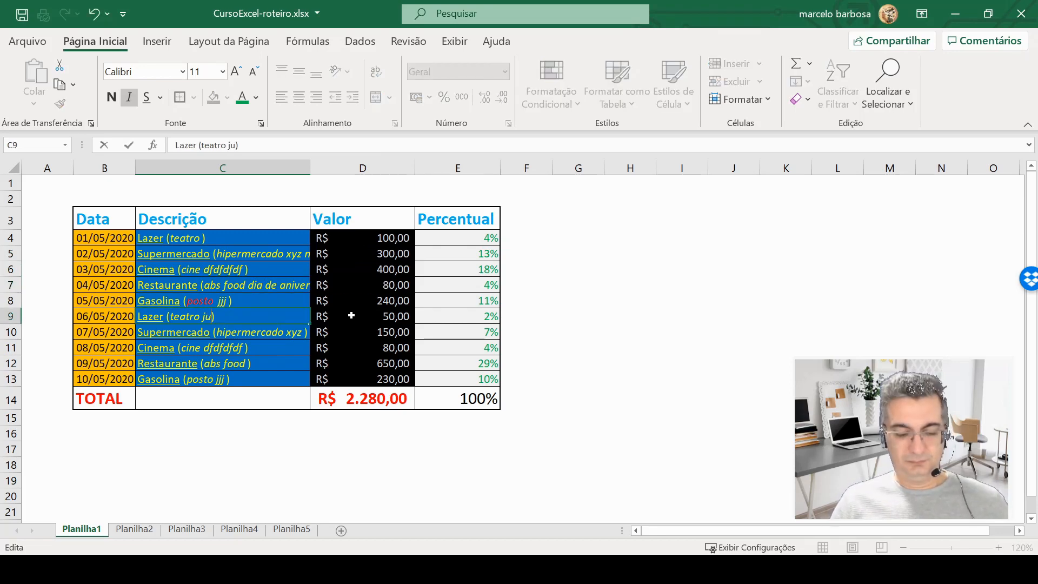
pyautogui.write('do vizinho do tio da')
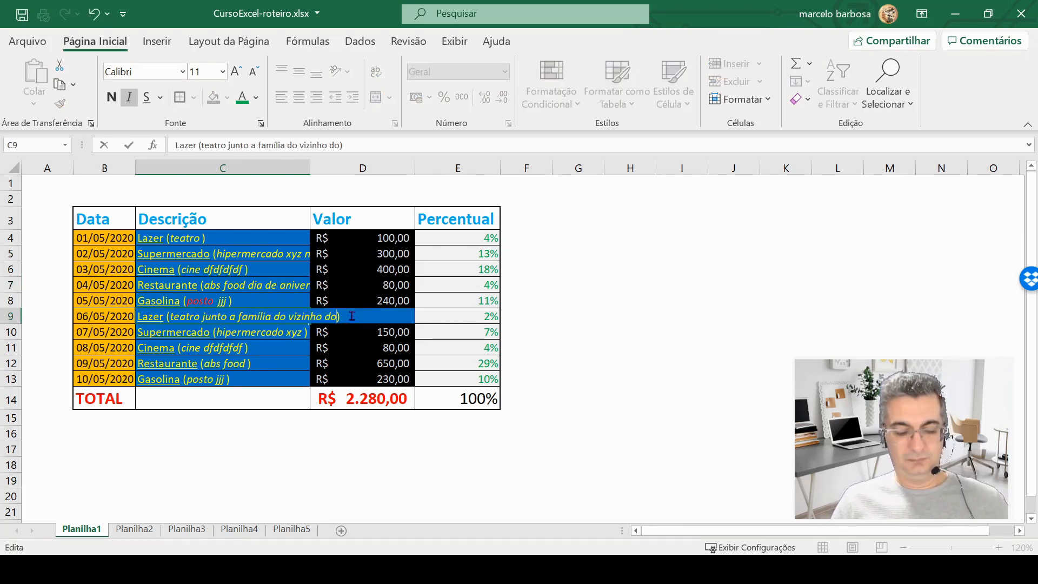
pyautogui.write(' sogra')
pyautogui.press('Return')
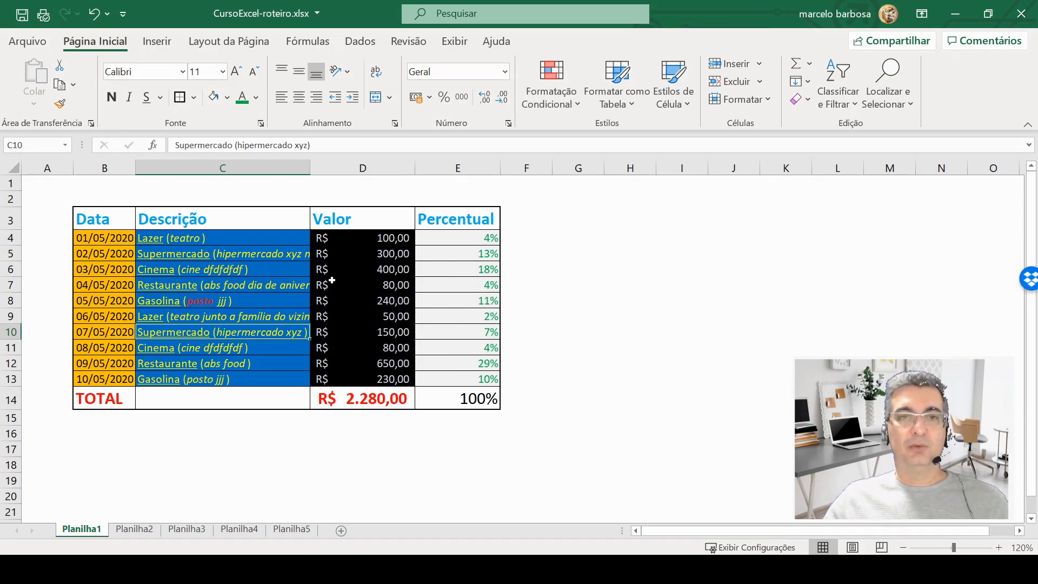
# Step: Autofit column C to the longer descriptions, and narrow it back to about its previous width
pyautogui.doubleClick(308, 165)
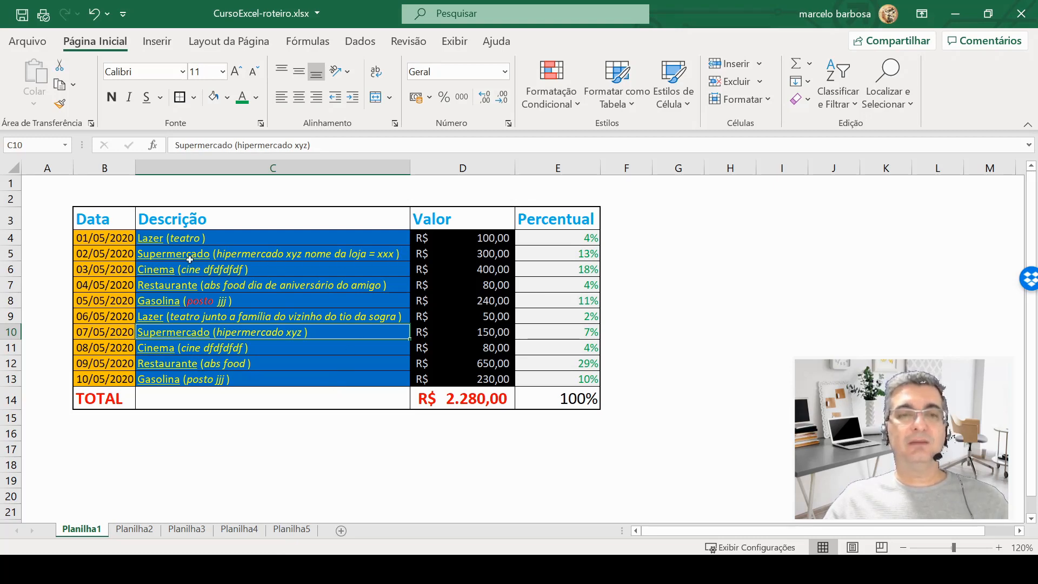
pyautogui.moveTo(411, 169); pyautogui.dragTo(331, 171)
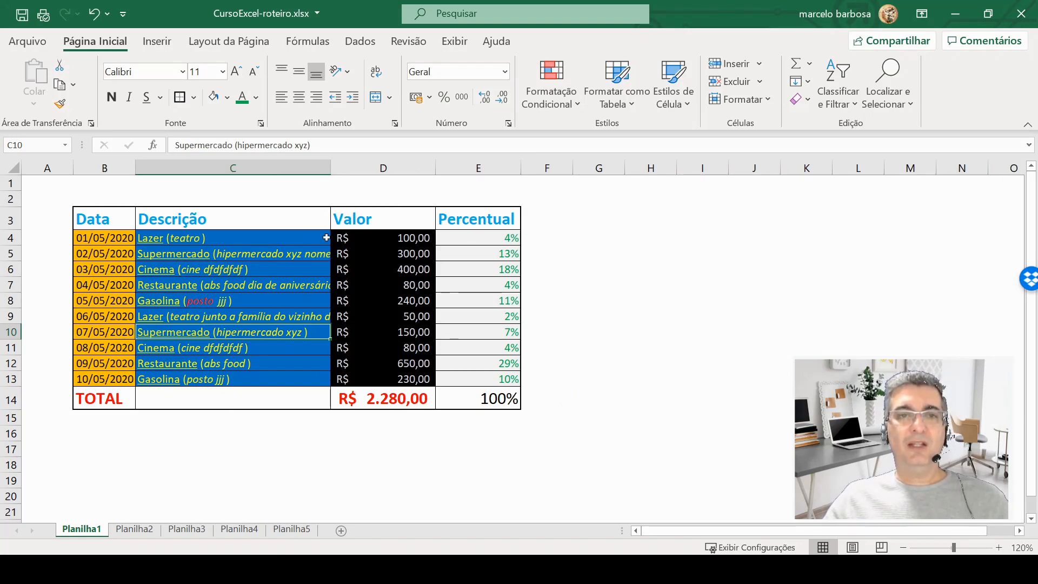
pyautogui.moveTo(328, 168); pyautogui.dragTo(308, 168)
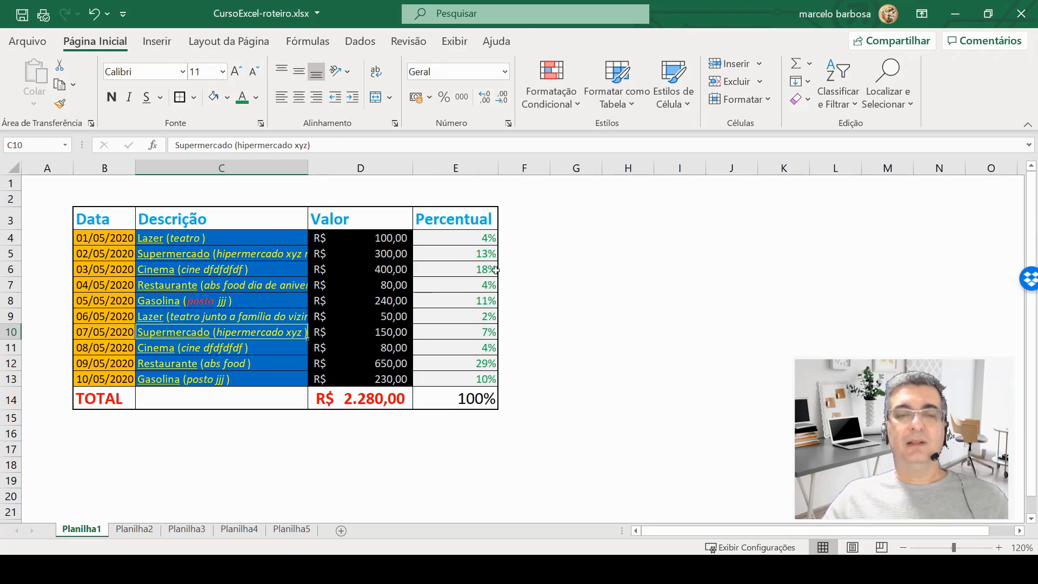
# Step: Turn on text wrapping for the description cells C4:C13
pyautogui.click(290, 255)
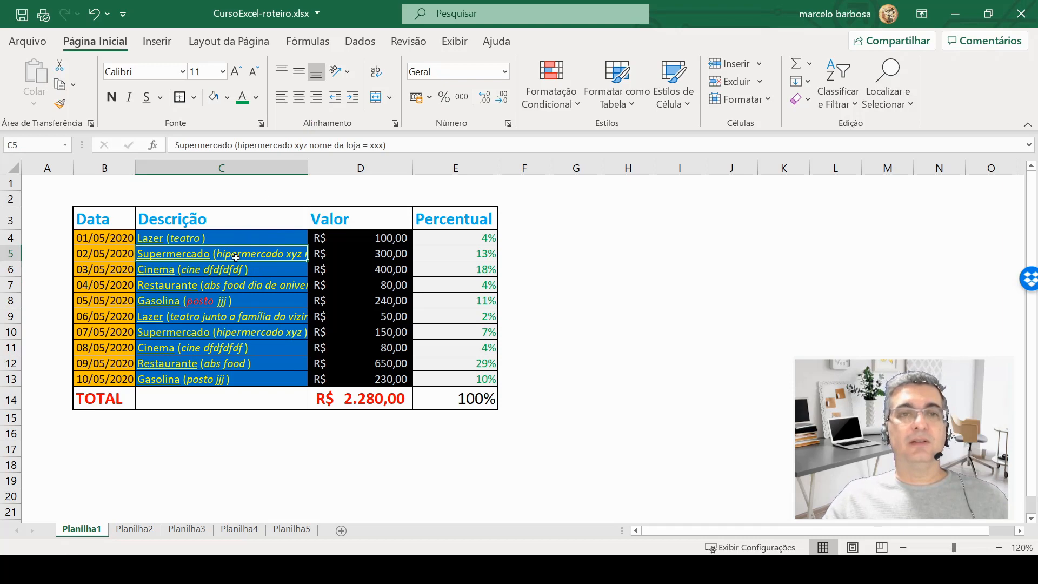
pyautogui.moveTo(234, 239); pyautogui.dragTo(244, 378)
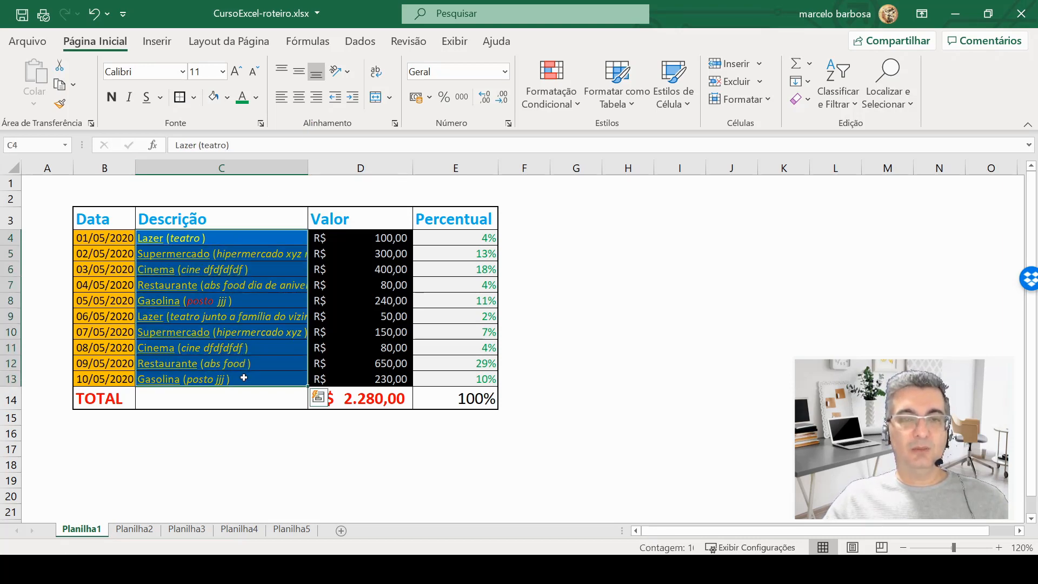
pyautogui.click(377, 76)
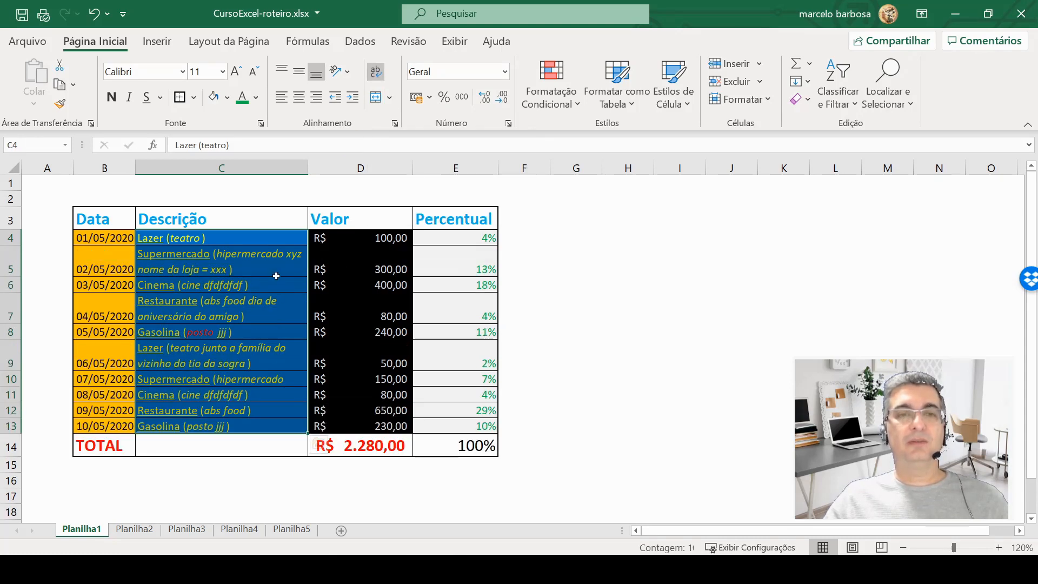
# Step: Try extending the description in C5 with the filler text "jhsdja skdhaskd ahkjsdha sjkdh", and undo the addition
pyautogui.click(276, 276)
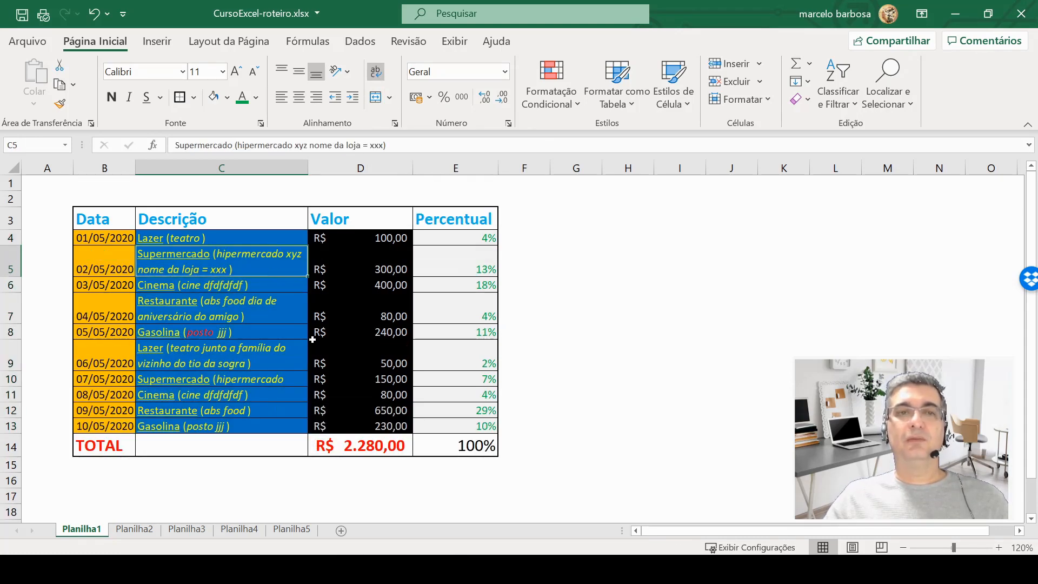
pyautogui.doubleClick(259, 268)
pyautogui.press('Left')
pyautogui.write('jhsd')
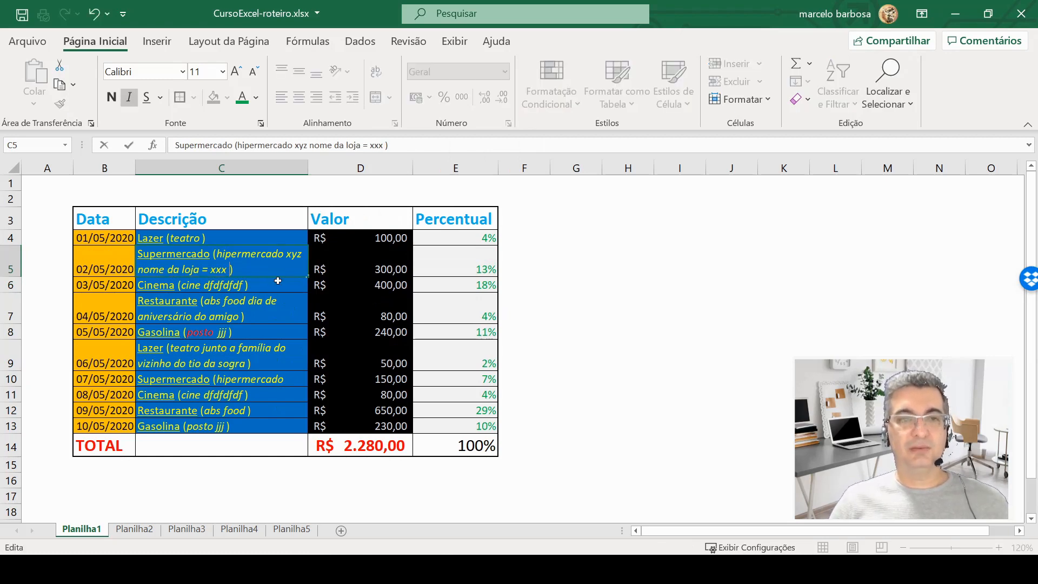
pyautogui.write('ja skdhaskd ahkjsdha sjkdh')
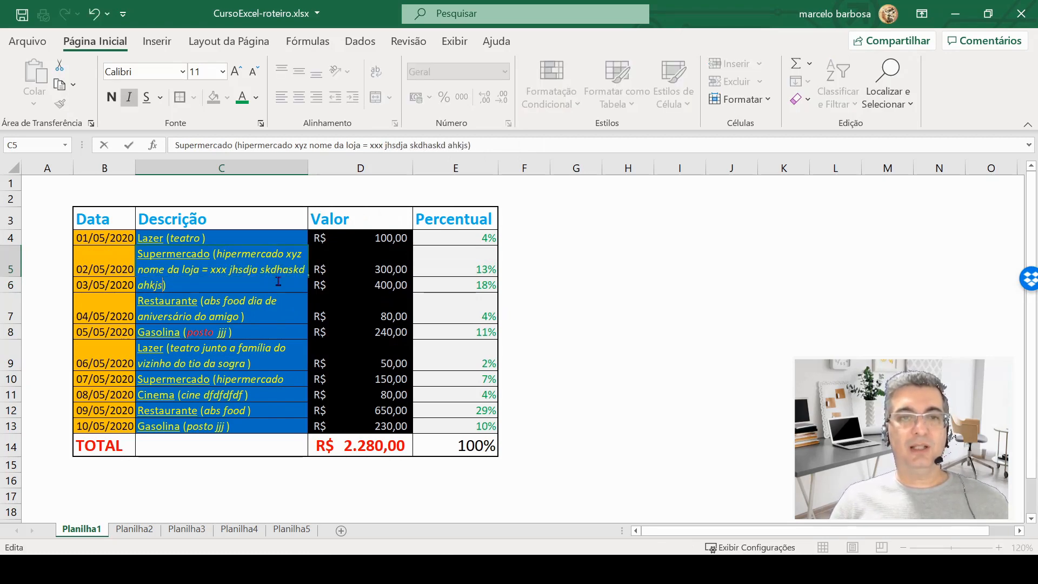
pyautogui.press('Return')
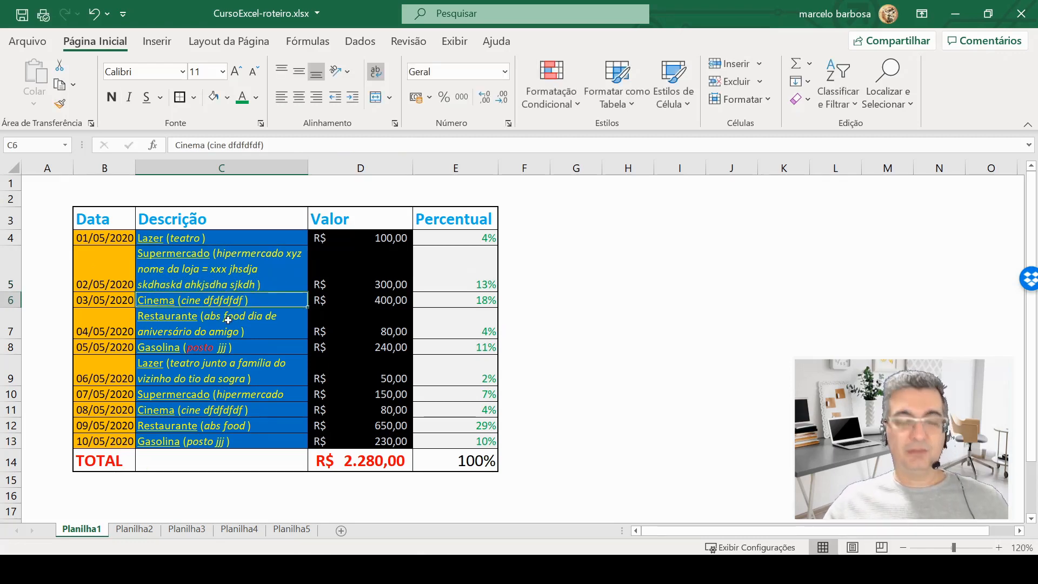
pyautogui.hotkey('ctrl', 'z')
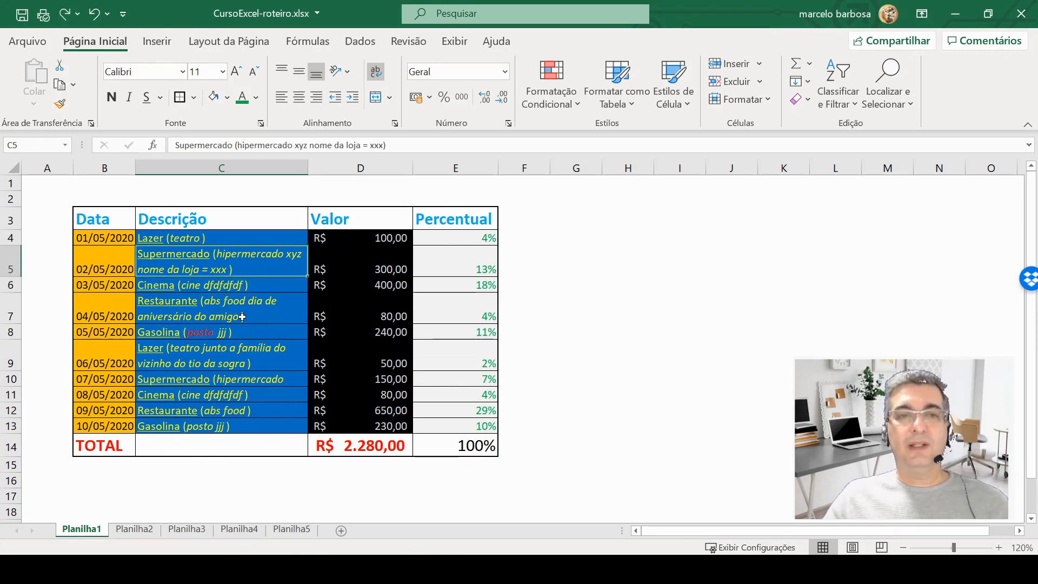
pyautogui.click(244, 238)
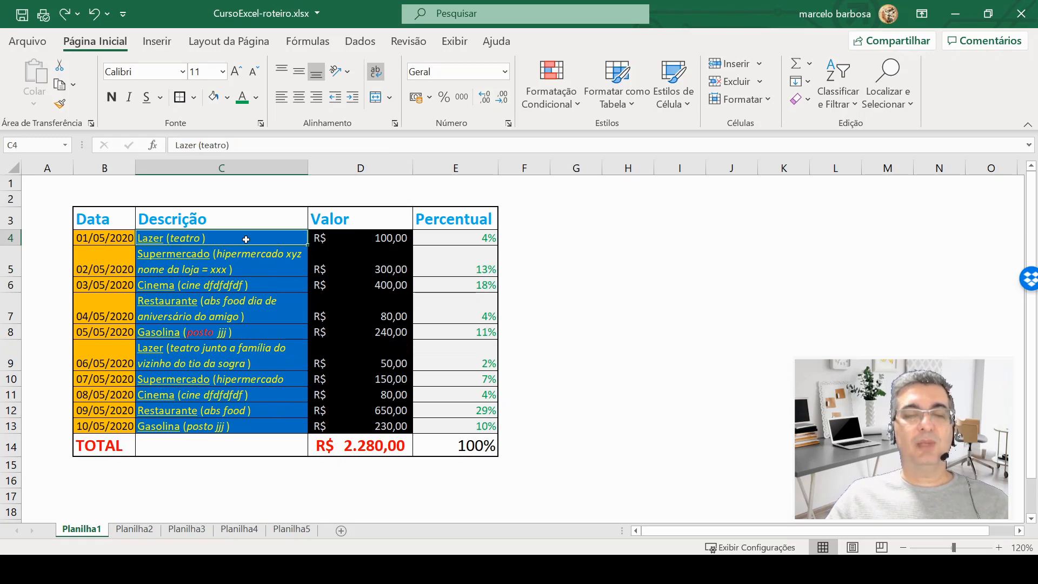
pyautogui.click(257, 262)
pyautogui.click(263, 282)
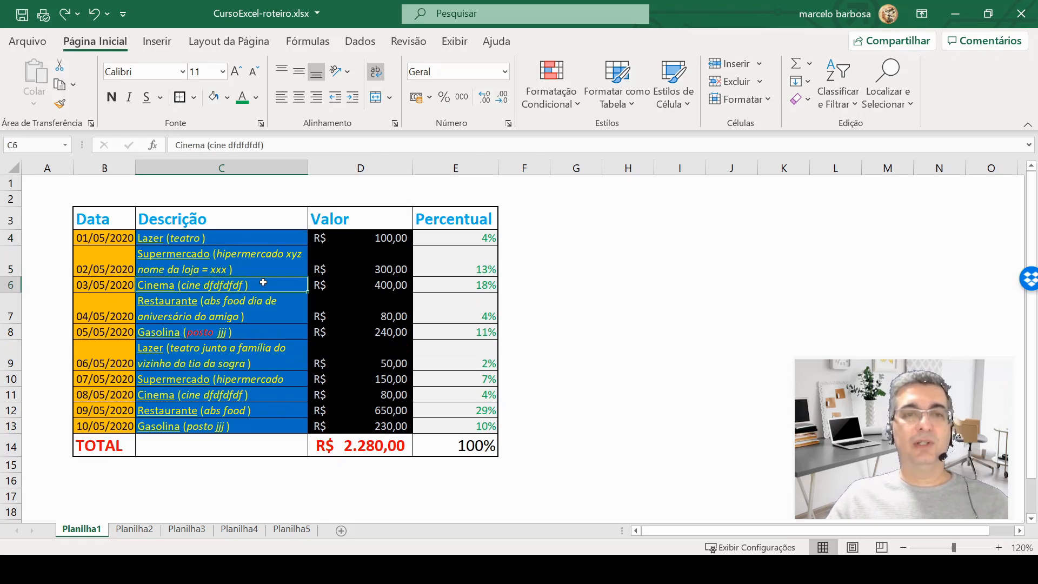
pyautogui.click(269, 311)
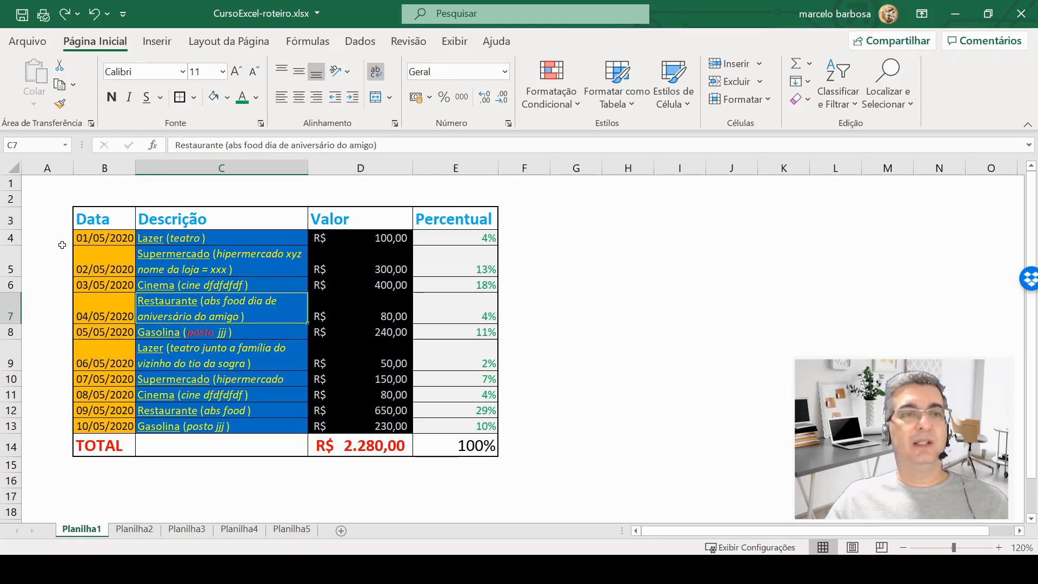
# Step: Try making row 4 taller, and autofit it back to its content
pyautogui.moveTo(15, 245)
pyautogui.mouseDown()
pyautogui.moveTo(15, 269)
pyautogui.moveTo(15, 253)
pyautogui.mouseUp()
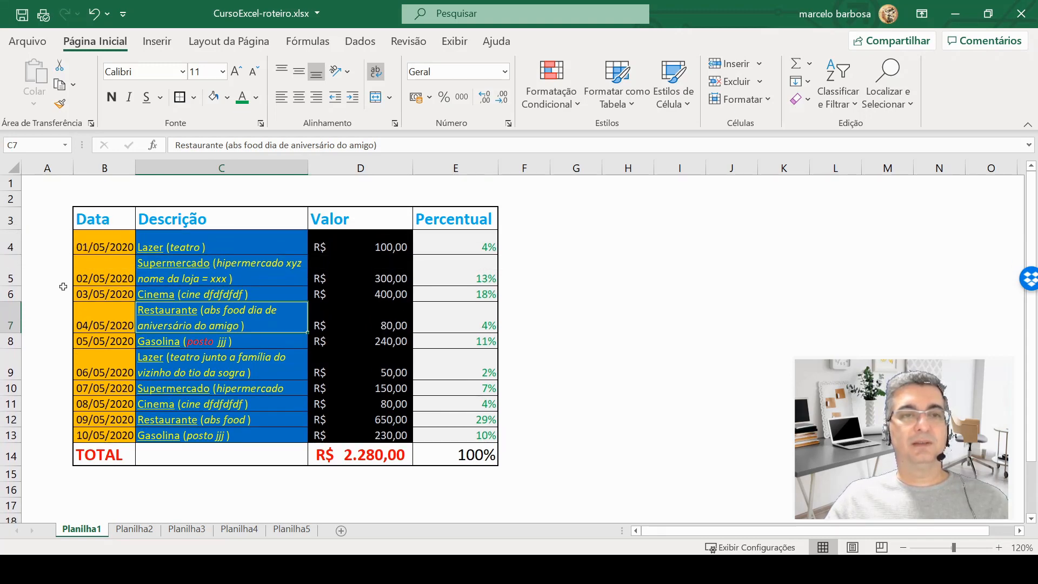
pyautogui.doubleClick(9, 254)
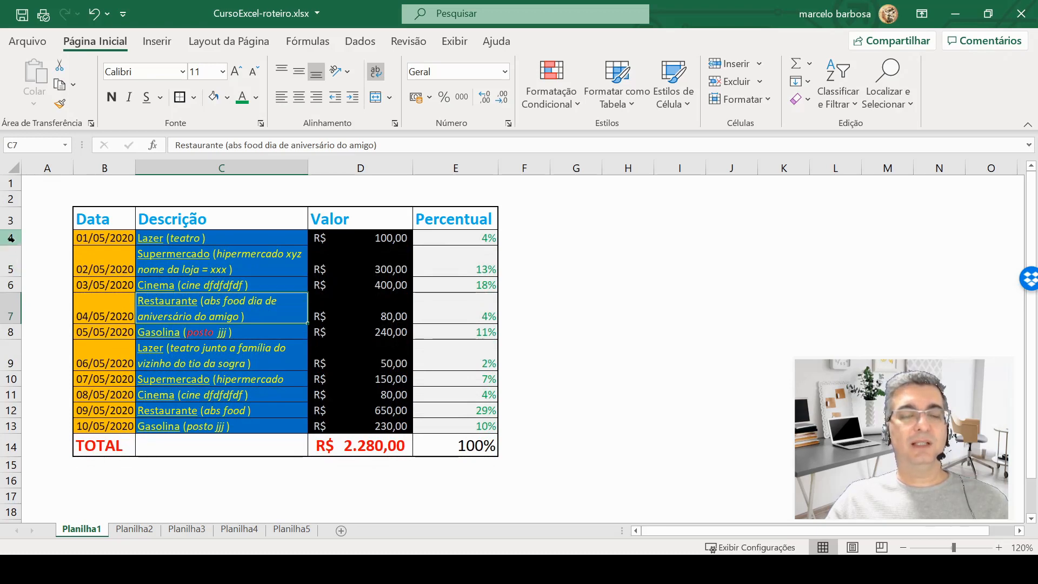
# Step: Check the row height values of rows 4 and 5 without changing them
pyautogui.rightClick(11, 237)
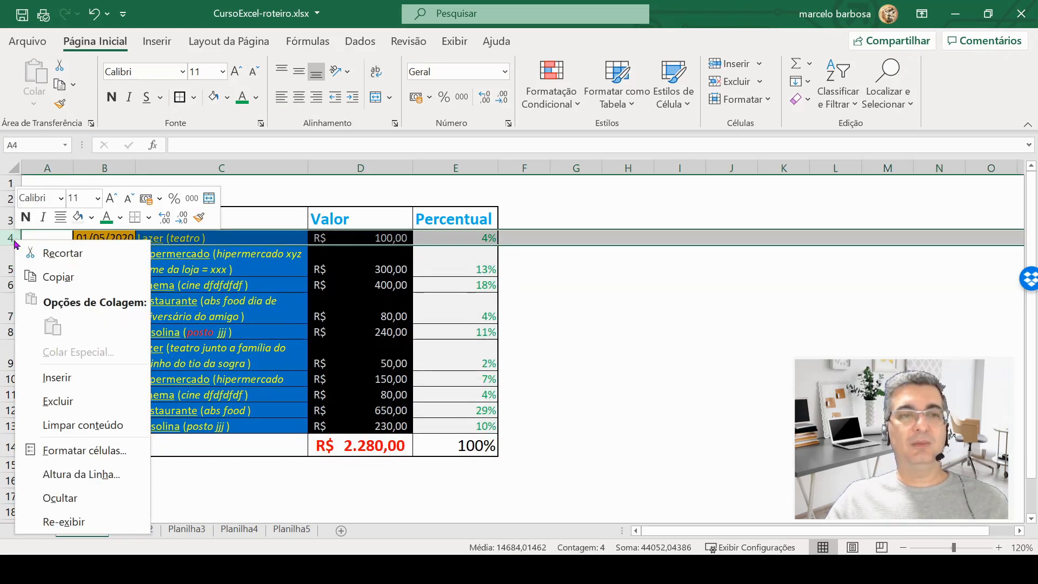
pyautogui.click(77, 474)
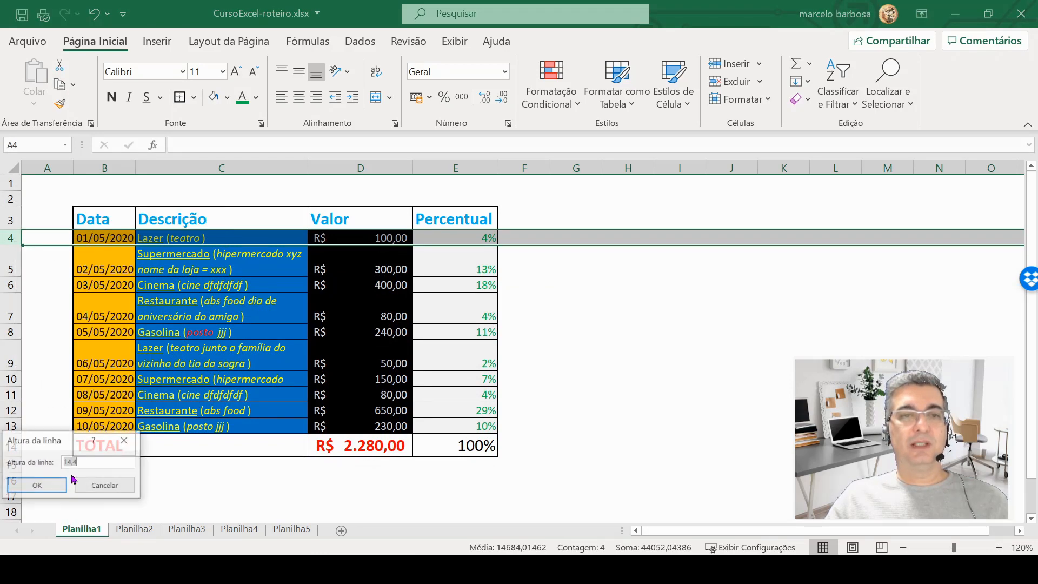
pyautogui.click(102, 485)
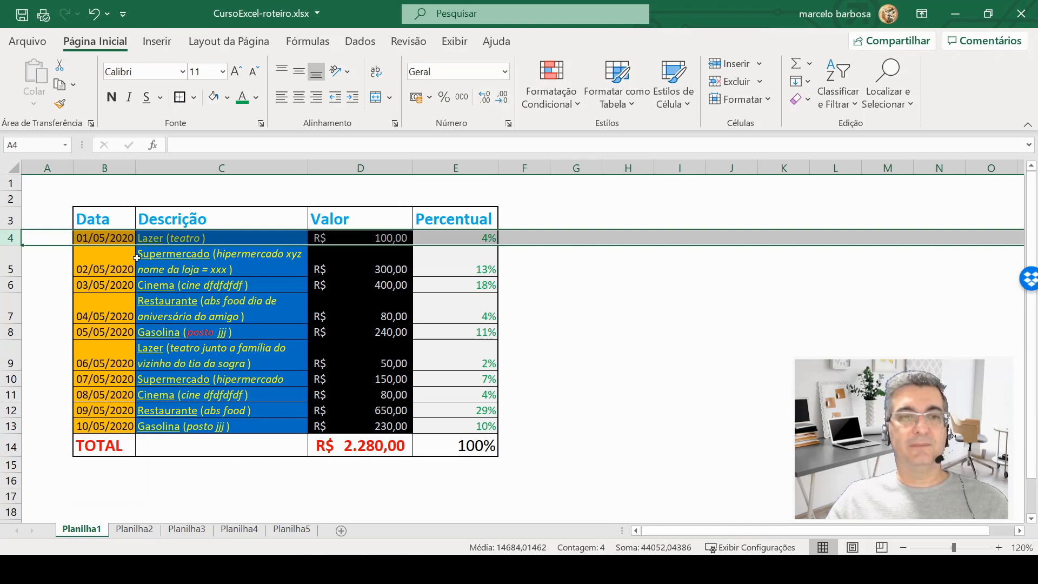
pyautogui.click(258, 266)
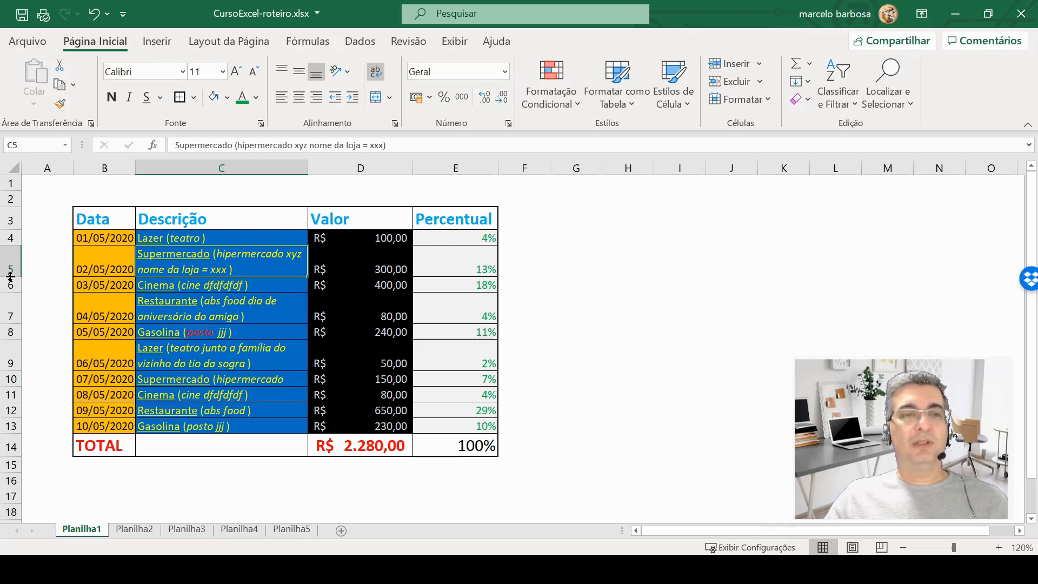
pyautogui.moveTo(10, 276); pyautogui.dragTo(11, 276)
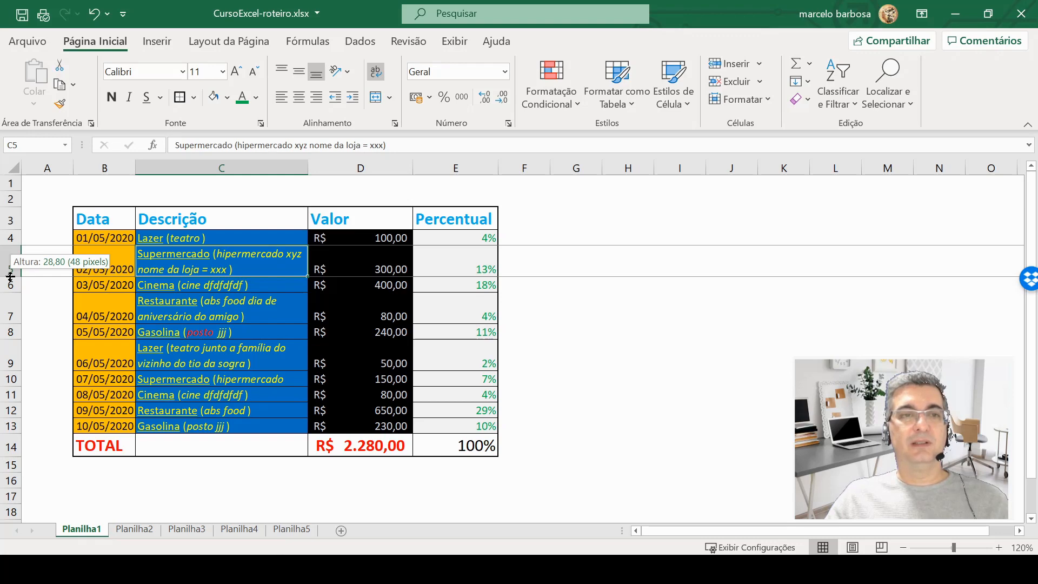
pyautogui.moveTo(10, 276); pyautogui.dragTo(10, 277)
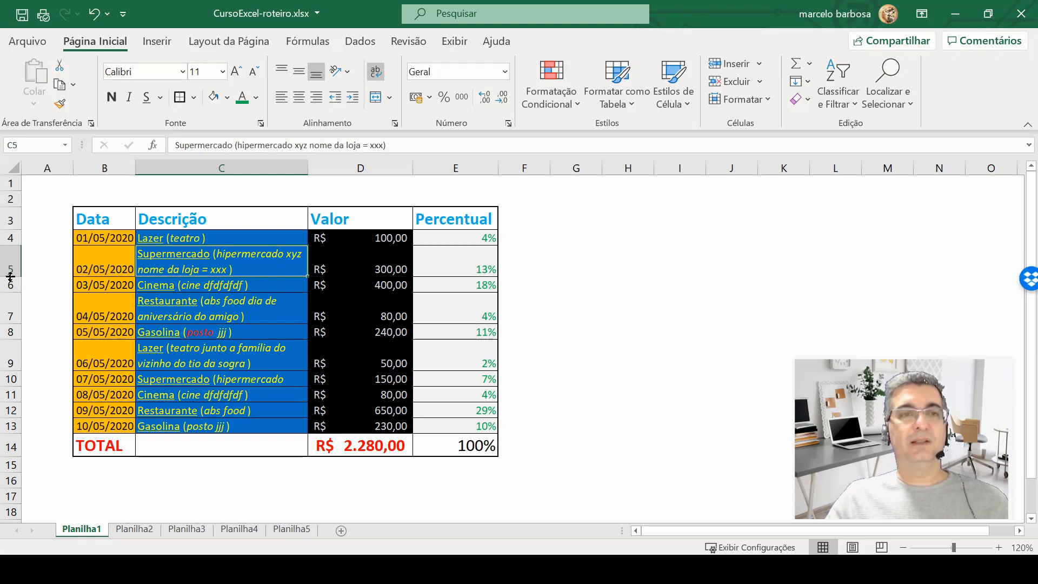
# Step: Set the row height of rows 4 through 13 to 28,80
pyautogui.click(10, 237)
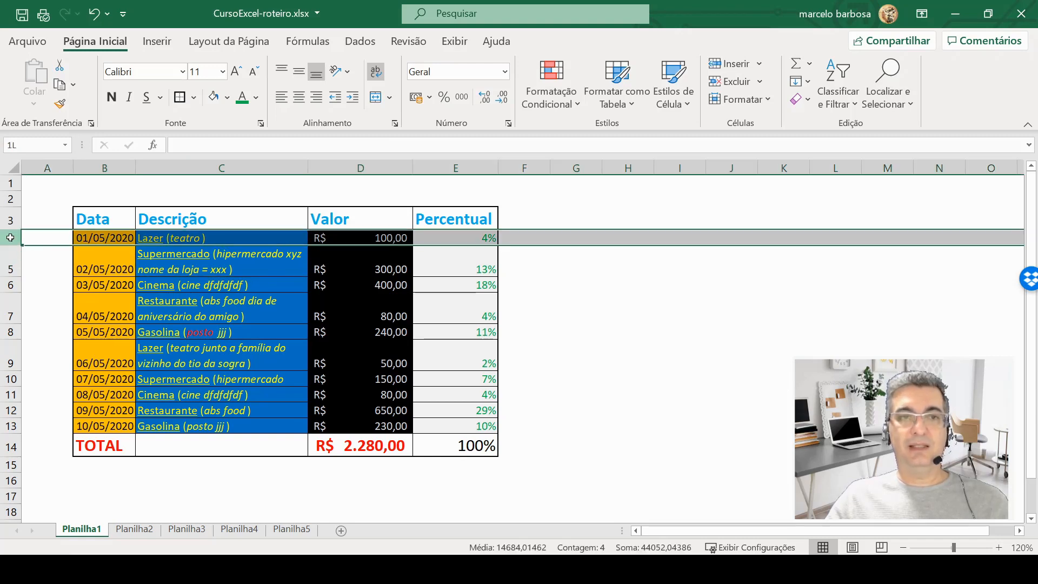
pyautogui.moveTo(10, 238); pyautogui.dragTo(10, 426)
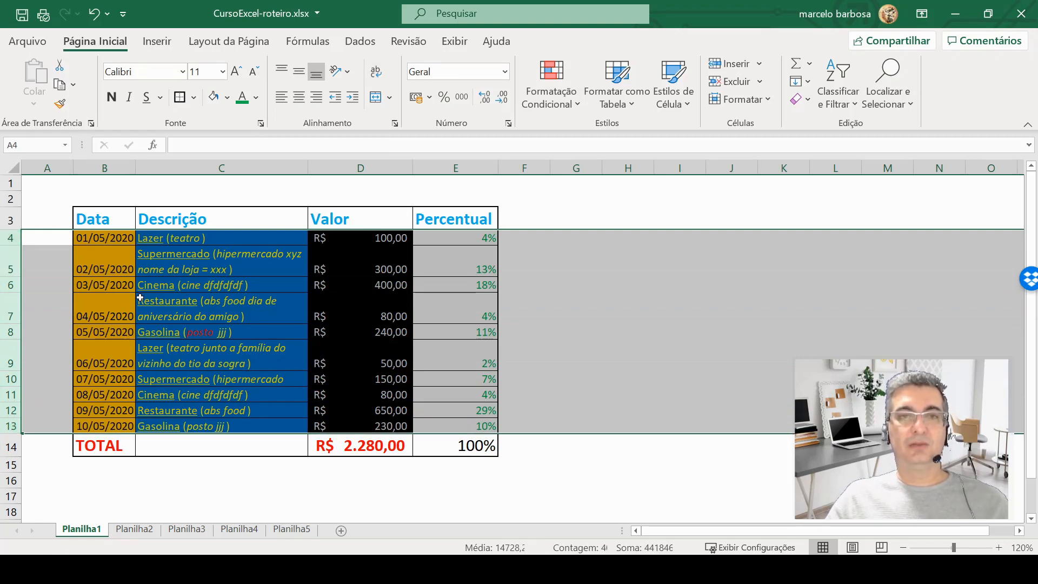
pyautogui.rightClick(8, 267)
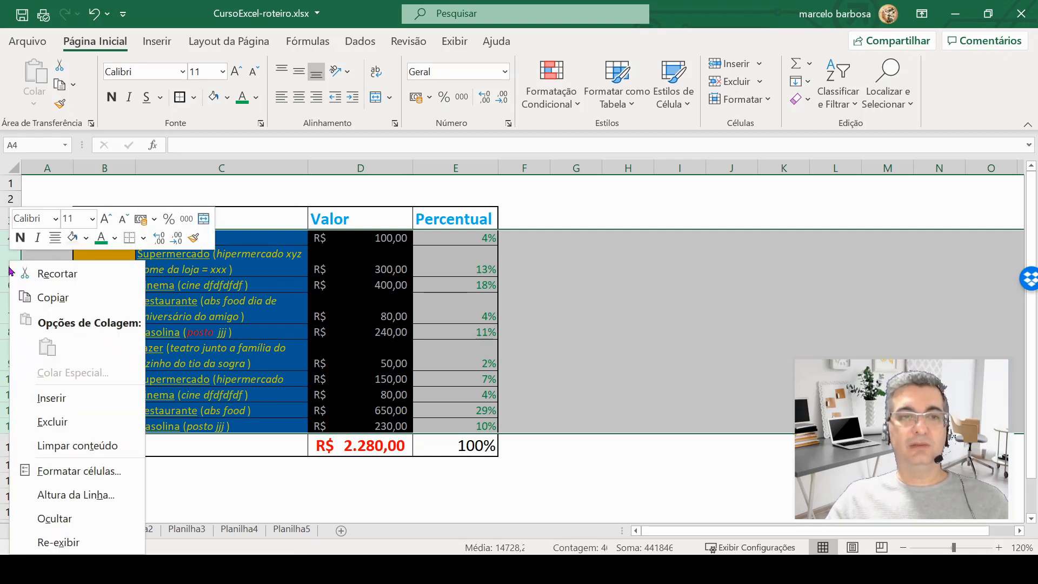
pyautogui.click(74, 495)
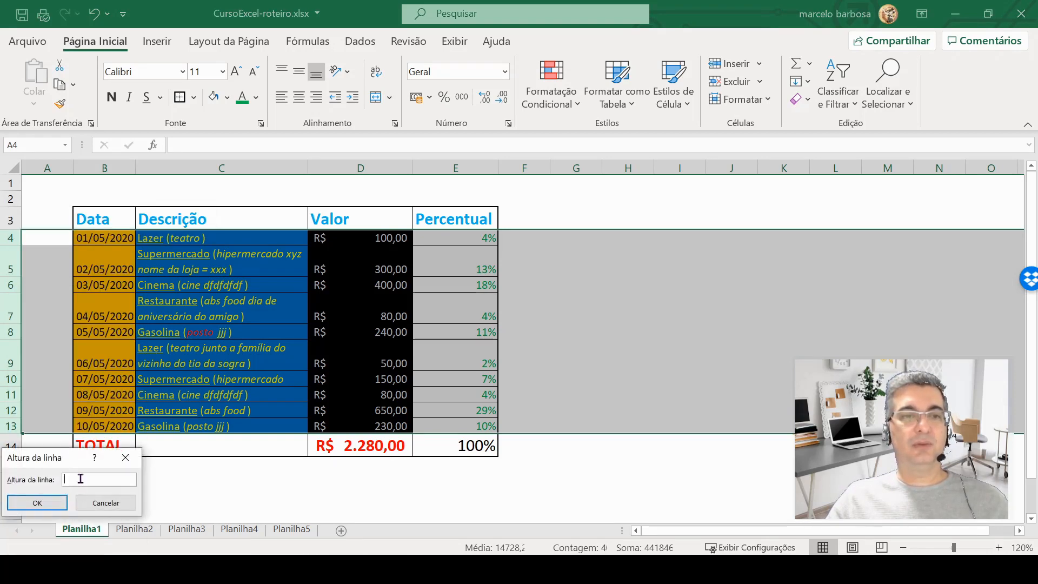
pyautogui.write('28')
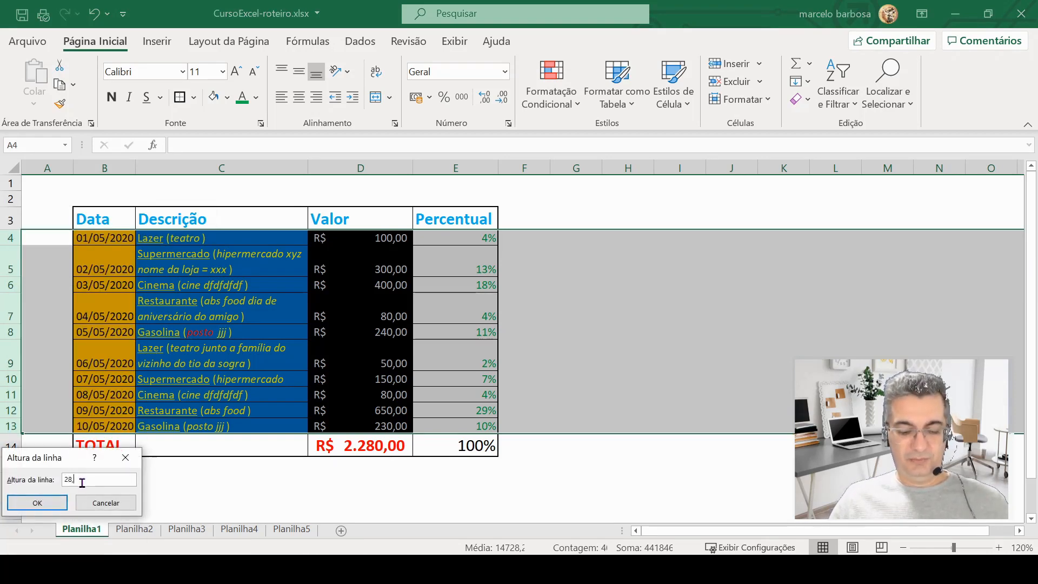
pyautogui.write(',80')
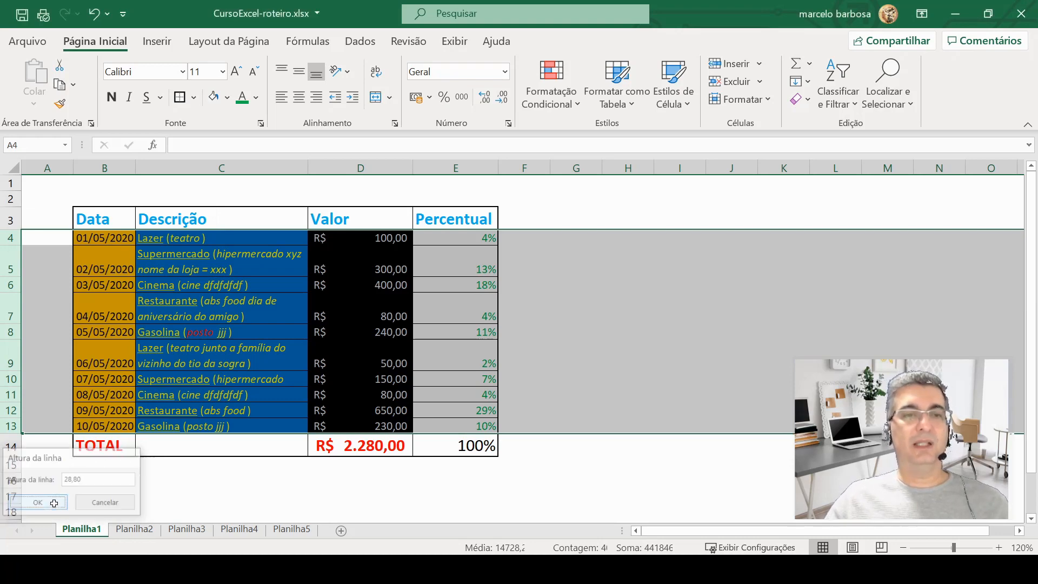
pyautogui.click(54, 503)
pyautogui.click(556, 362)
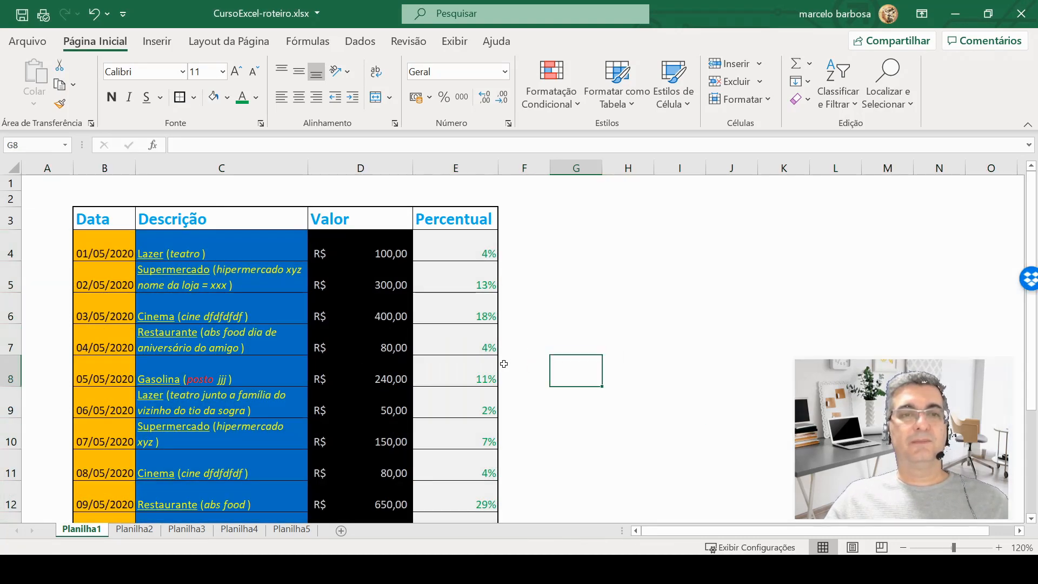
pyautogui.scroll(-1, 500, 364)
pyautogui.scroll(1, 500, 365)
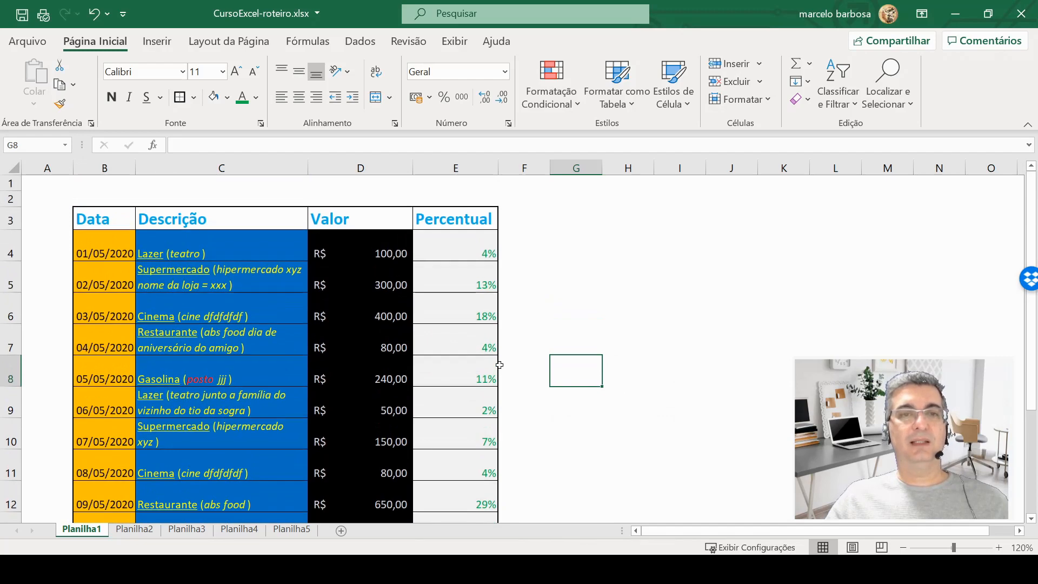
pyautogui.scroll(-1, 500, 365)
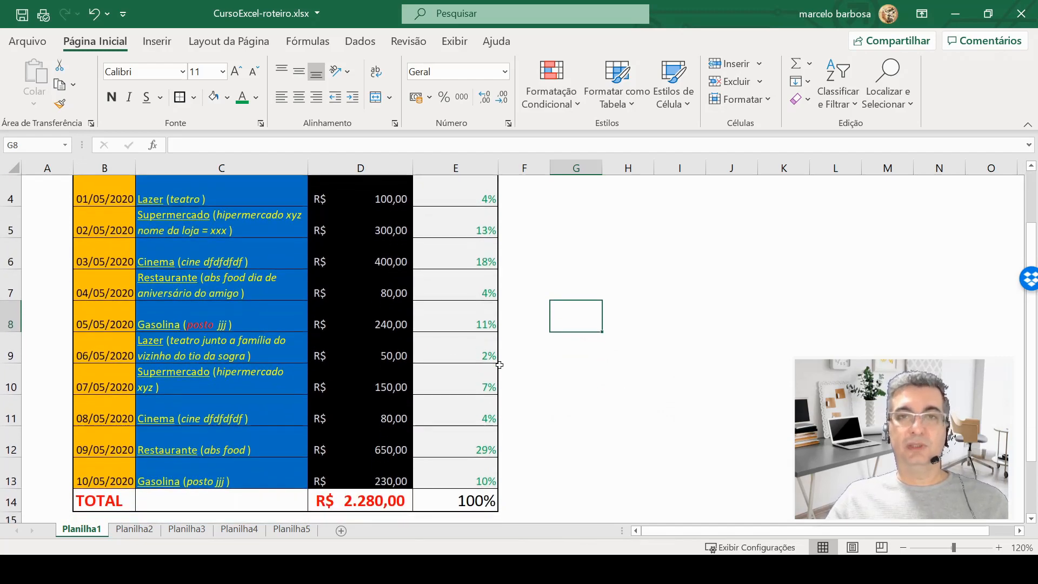
pyautogui.scroll(1, 343, 366)
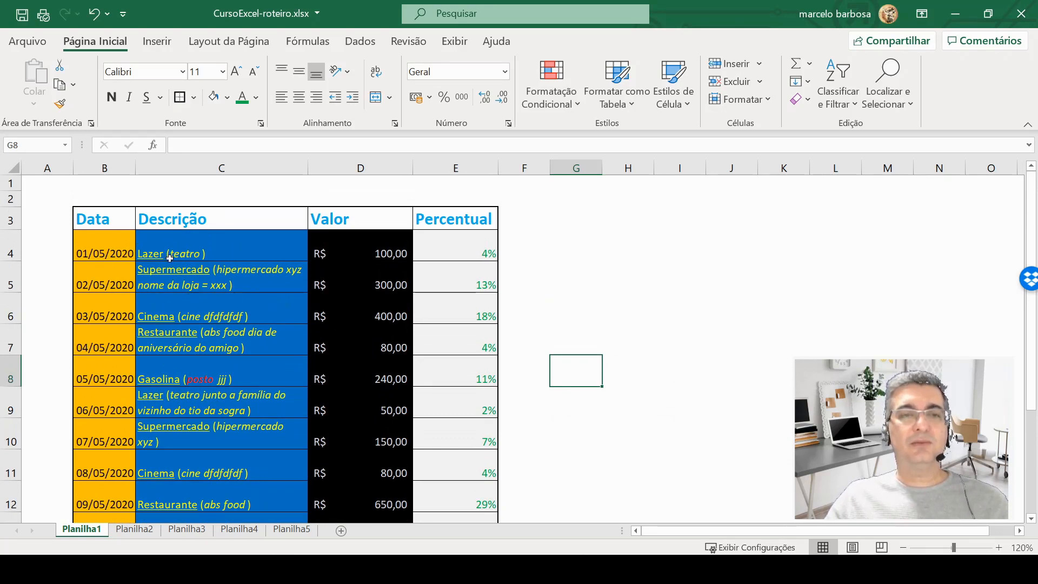
pyautogui.click(98, 251)
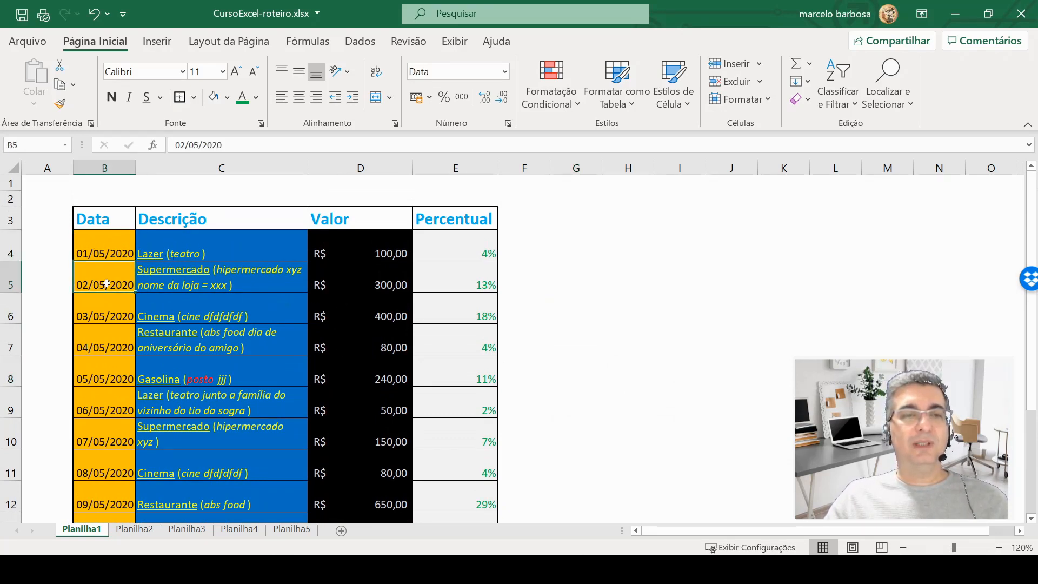
pyautogui.click(107, 282)
pyautogui.click(106, 306)
pyautogui.click(109, 351)
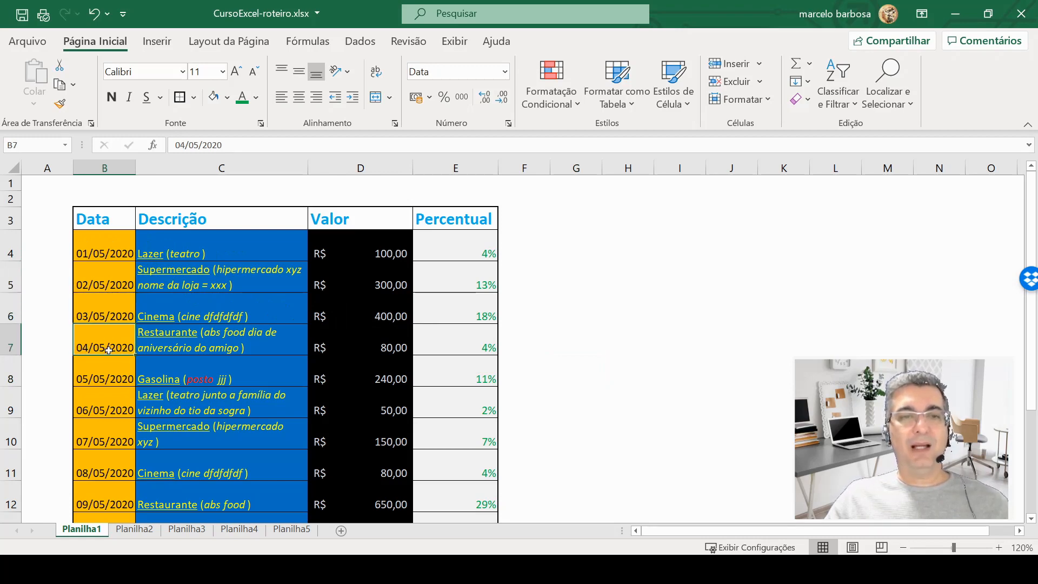
pyautogui.click(167, 315)
pyautogui.click(381, 316)
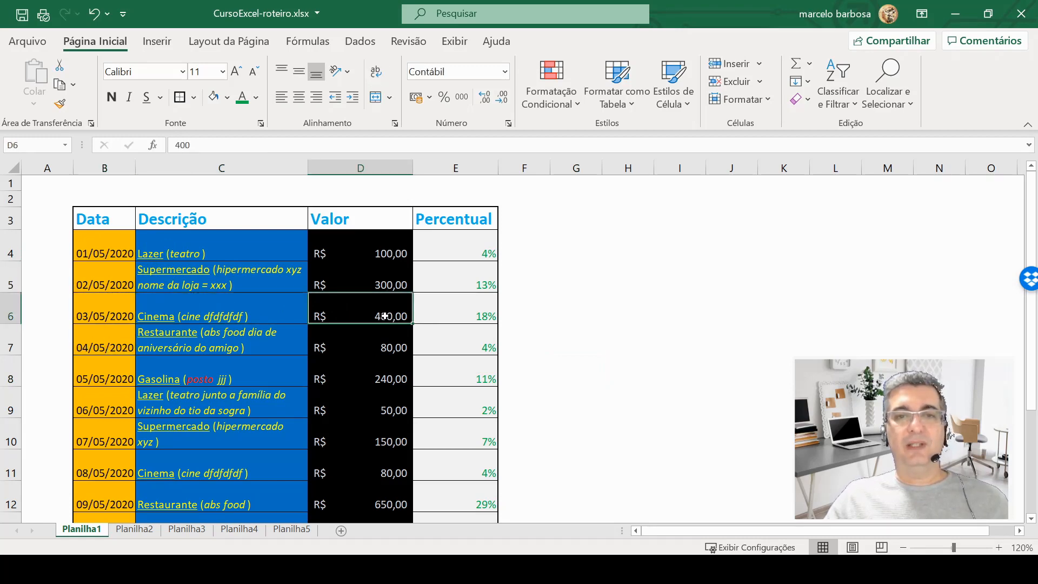
pyautogui.click(444, 315)
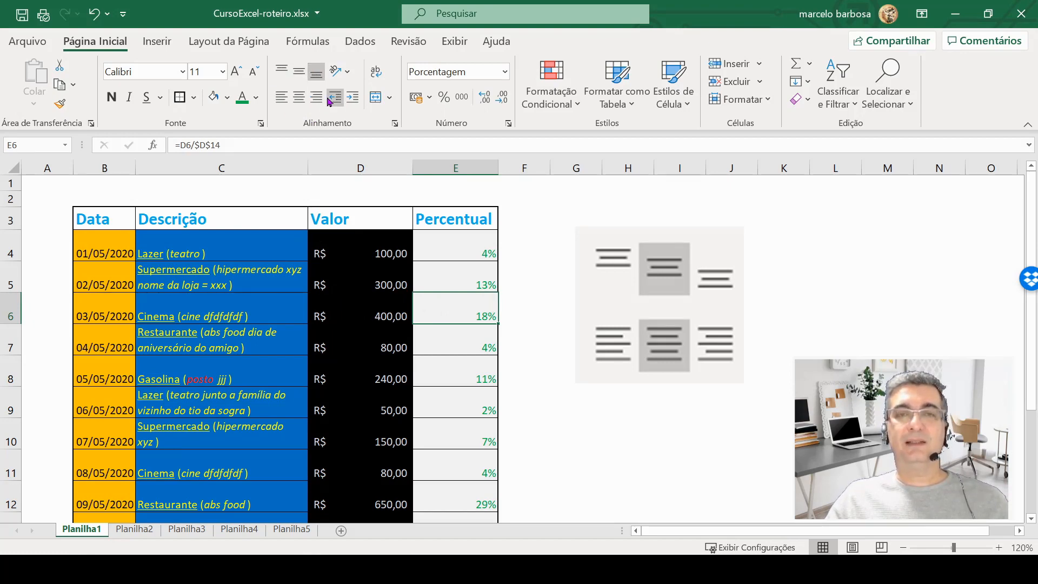
# Step: Try centered and right horizontal alignment on the description in C4, and leave it left-aligned
pyautogui.click(238, 251)
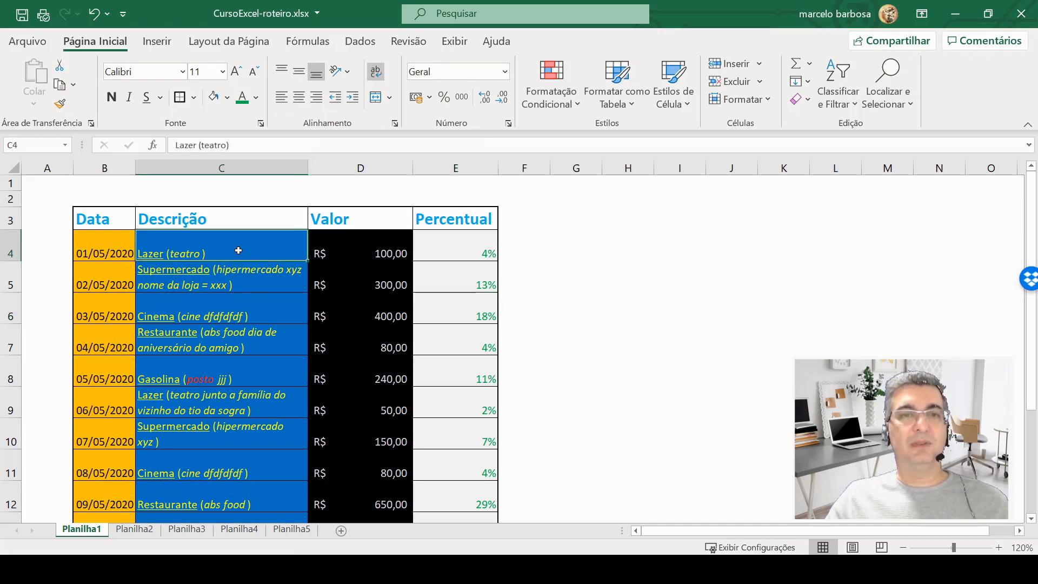
pyautogui.click(299, 98)
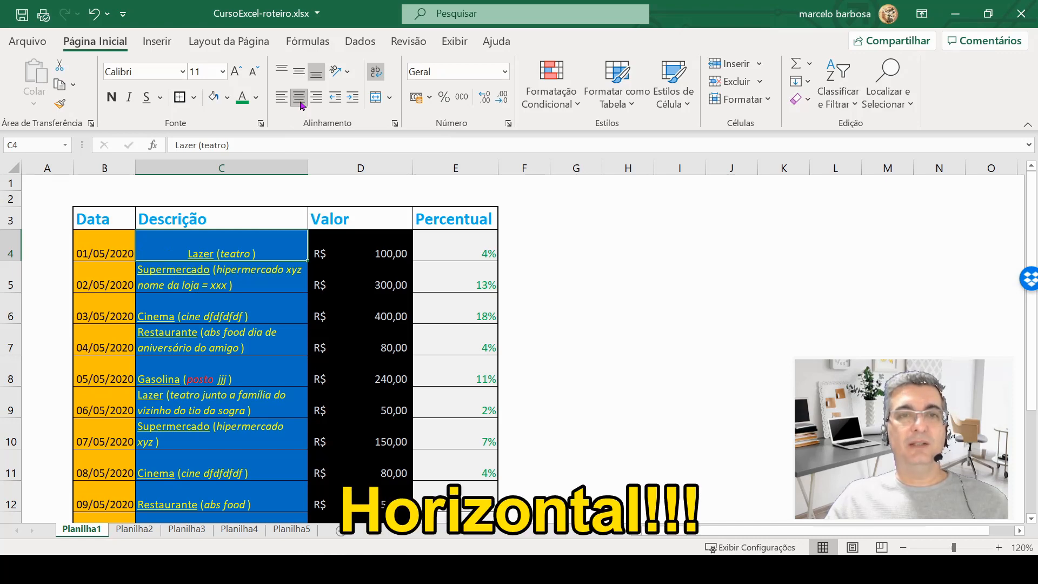
pyautogui.click(285, 104)
pyautogui.click(317, 105)
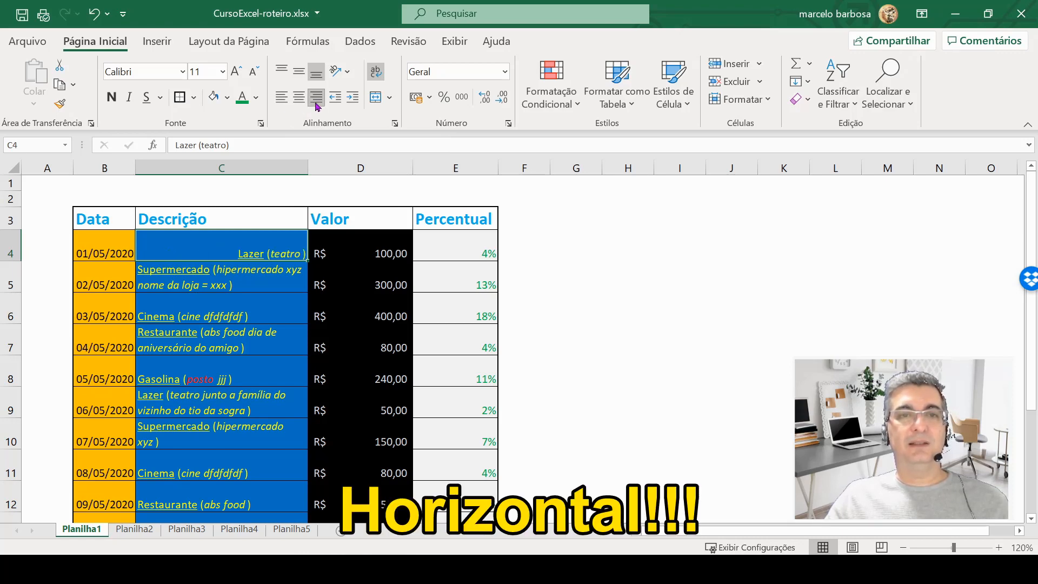
pyautogui.click(281, 98)
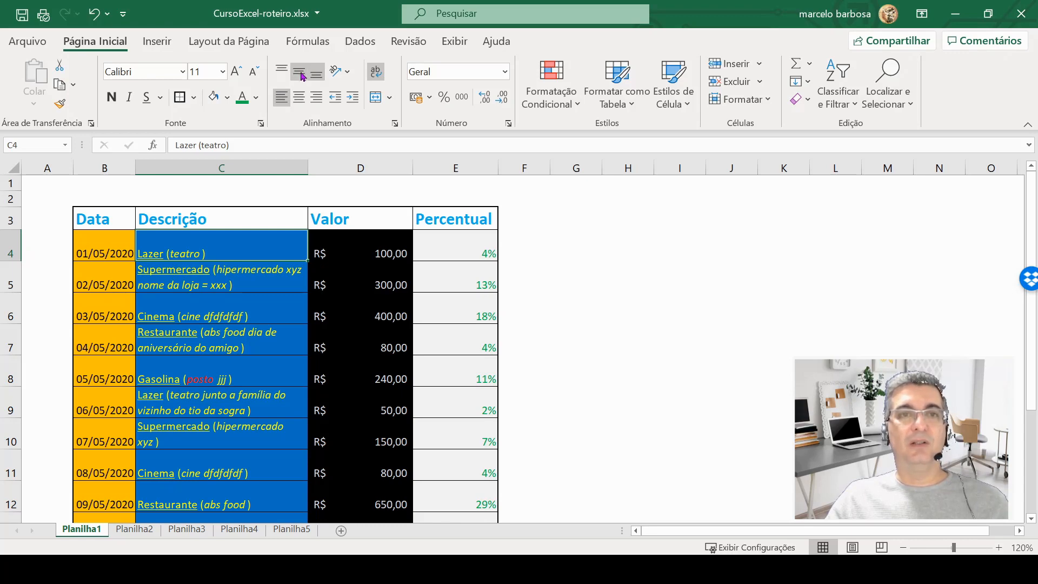
# Step: Try top, middle and bottom vertical alignment on the description in C4, and leave it middle-aligned
pyautogui.click(300, 74)
pyautogui.click(281, 70)
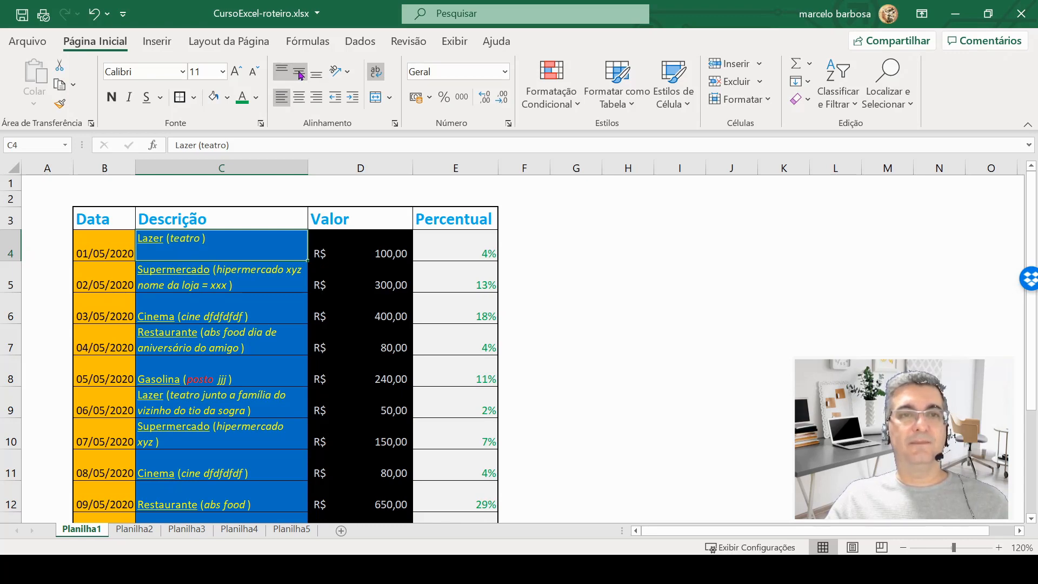
pyautogui.click(300, 75)
pyautogui.click(317, 73)
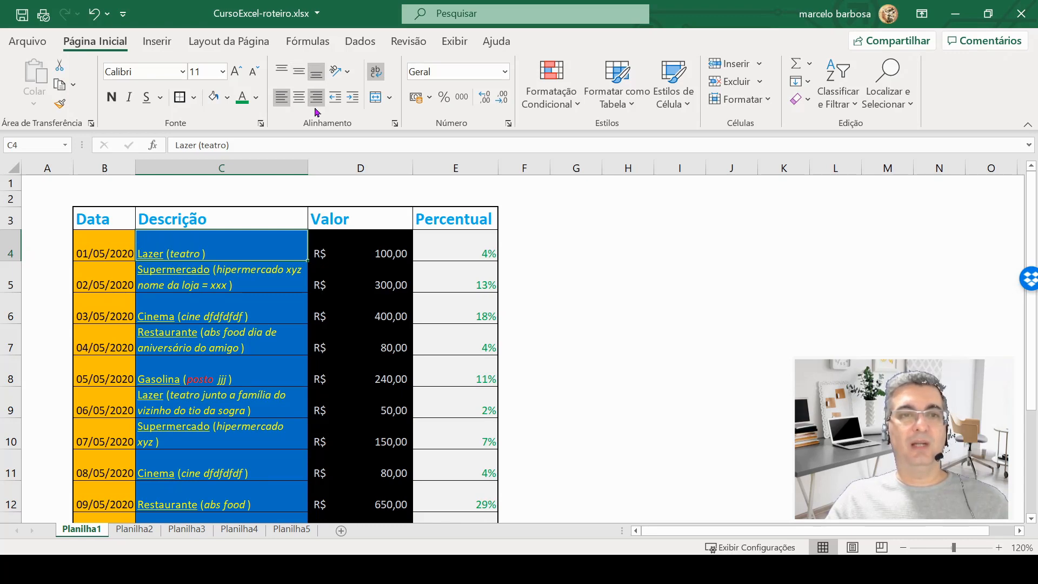
pyautogui.click(300, 76)
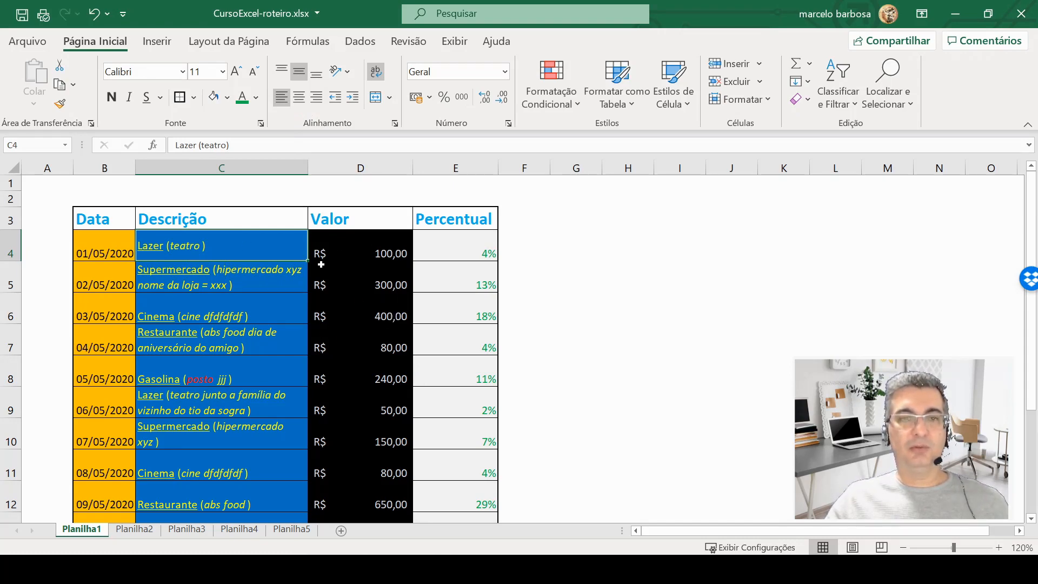
# Step: Middle-align the contents of all expense rows vertically, across the range B4:E13
pyautogui.scroll(-2, 321, 265)
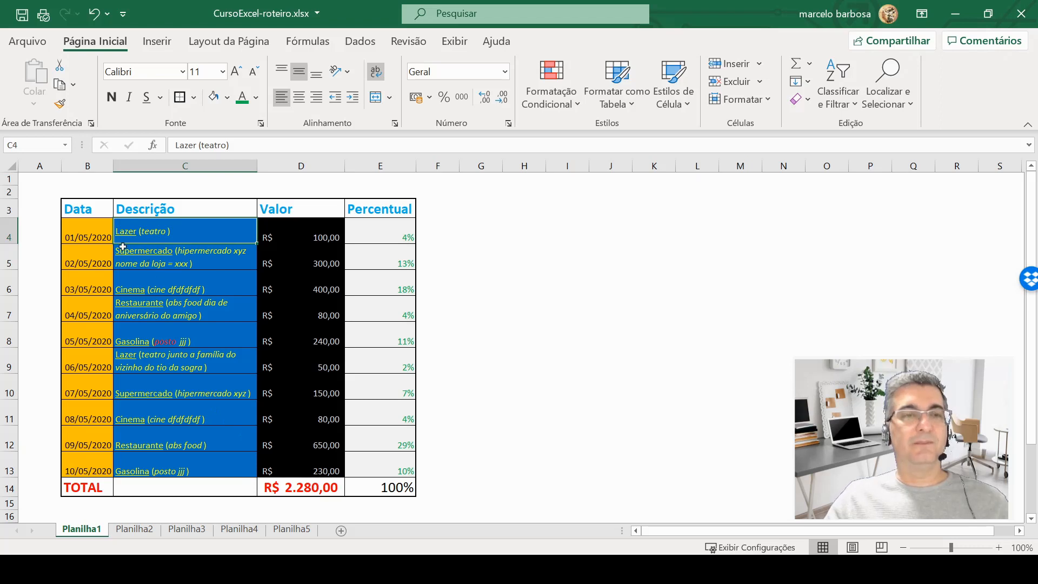
pyautogui.click(83, 233)
pyautogui.moveTo(83, 232); pyautogui.dragTo(387, 467)
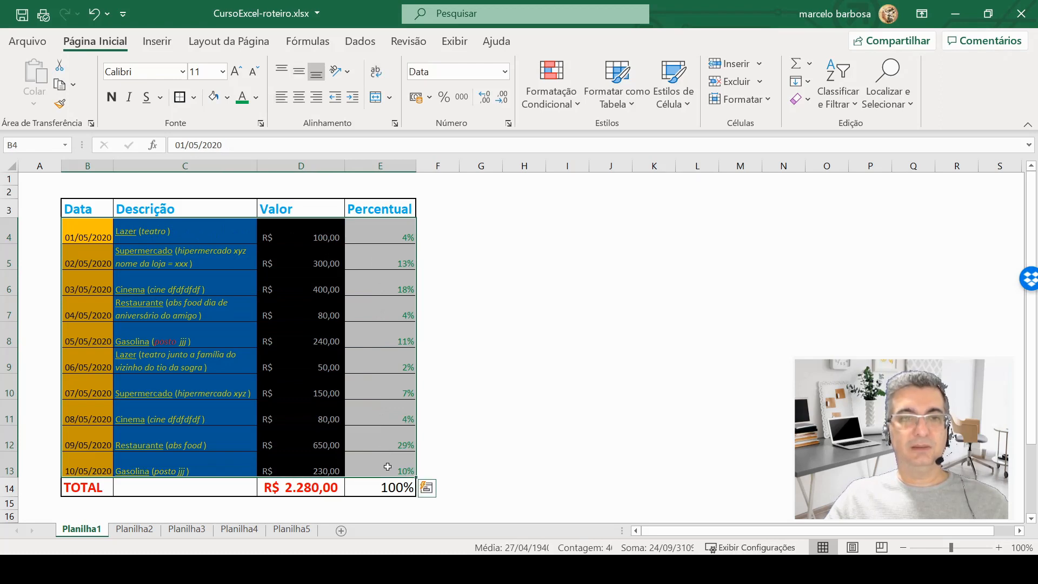
pyautogui.click(297, 76)
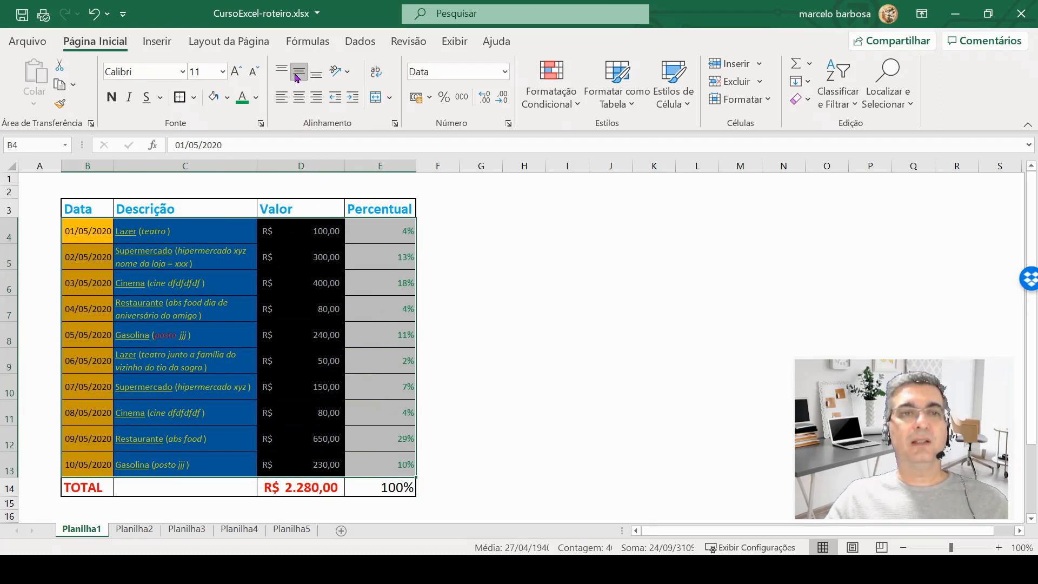
pyautogui.click(151, 182)
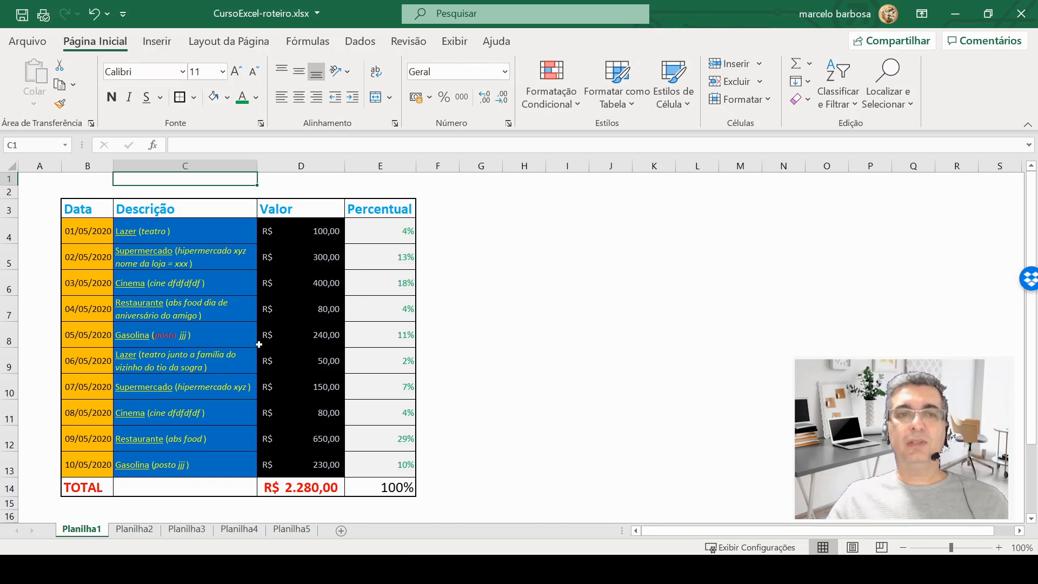
pyautogui.click(242, 328)
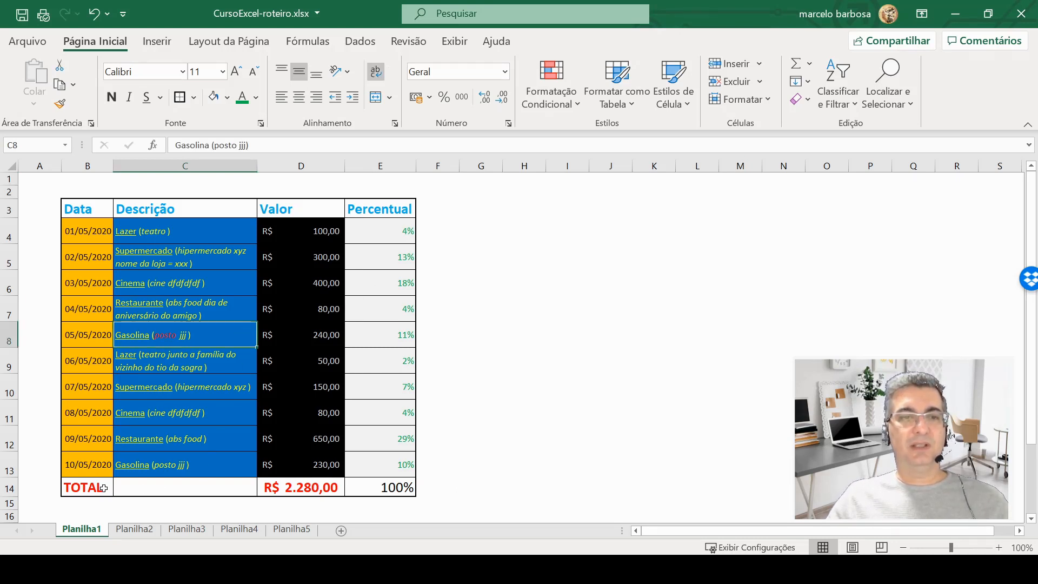
pyautogui.scroll(-3, 103, 486)
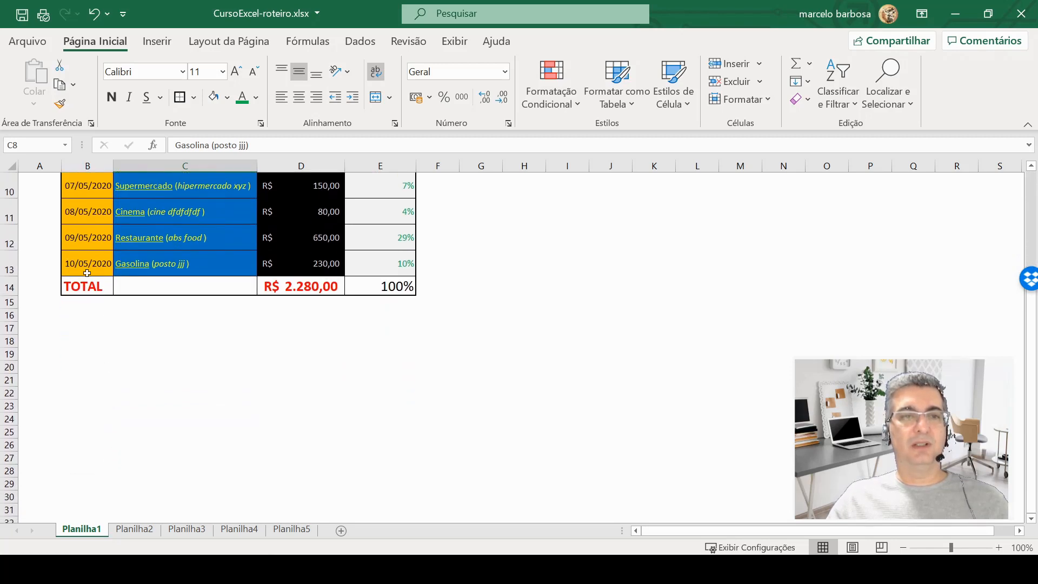
pyautogui.click(83, 284)
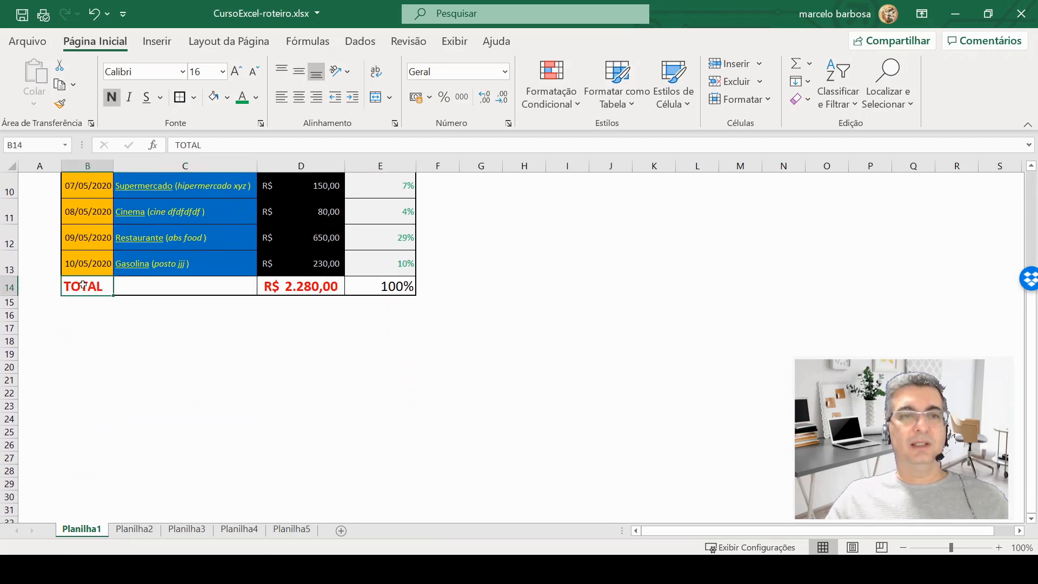
pyautogui.click(168, 287)
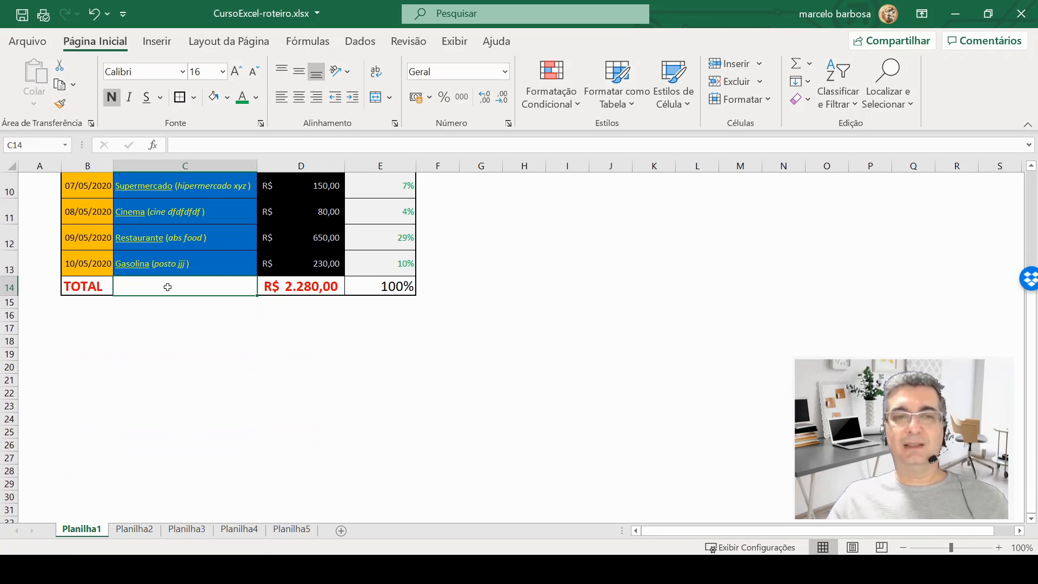
pyautogui.click(145, 301)
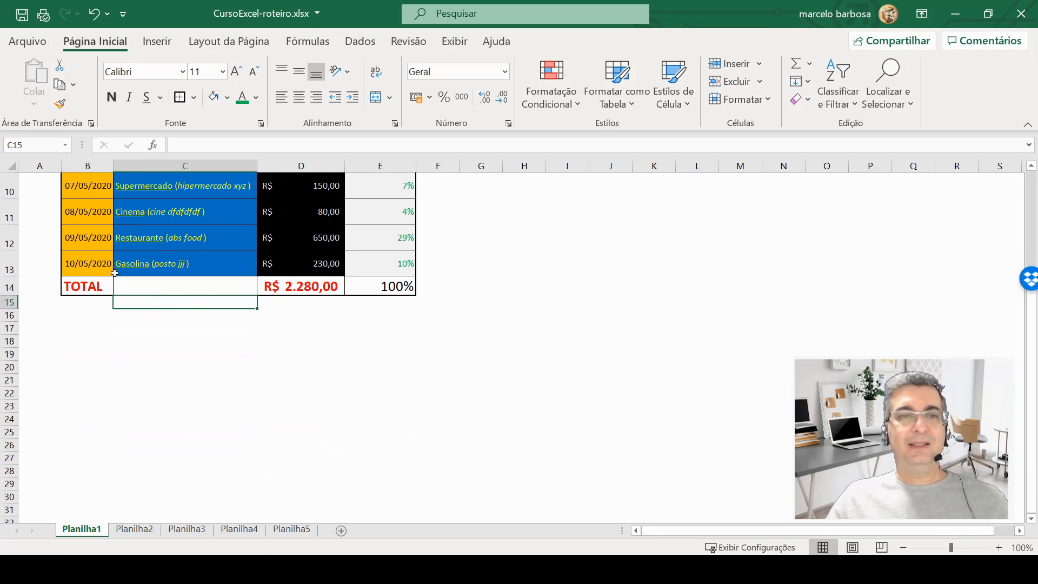
pyautogui.click(95, 319)
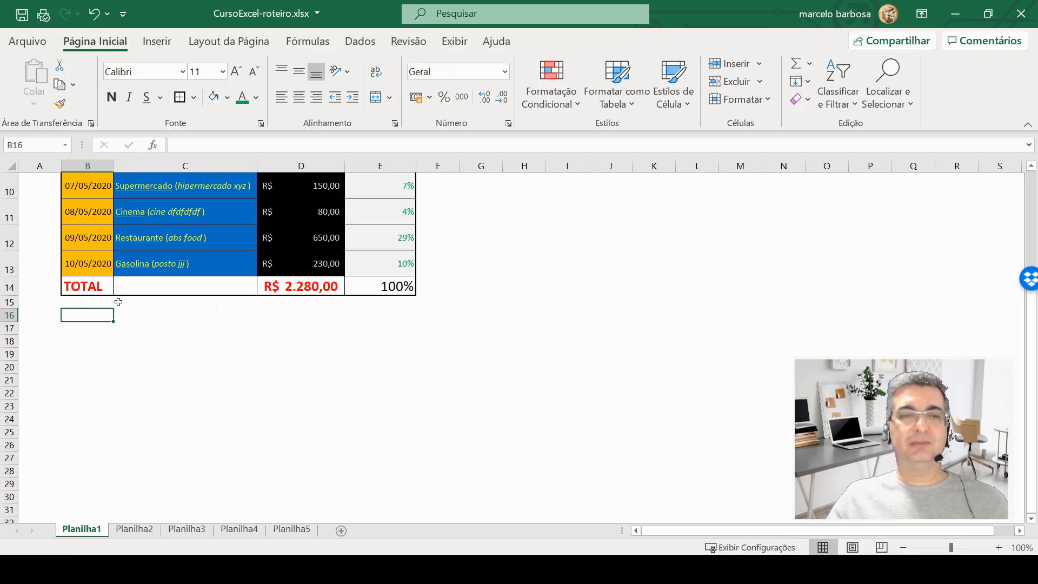
pyautogui.moveTo(85, 287); pyautogui.dragTo(171, 287)
pyautogui.click(165, 328)
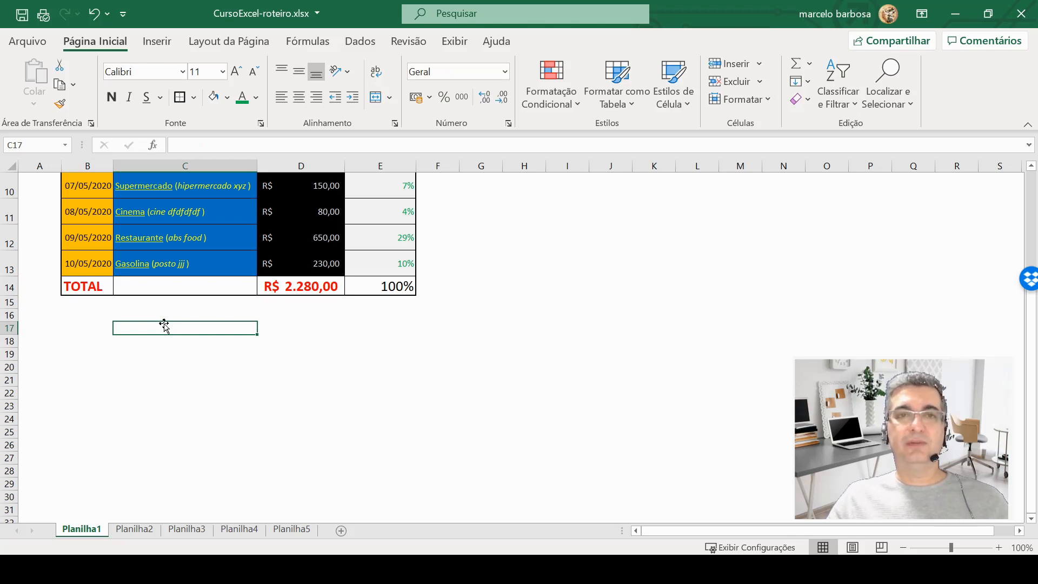
# Step: Merge and center the TOTAL label across cells B14 and C14
pyautogui.click(88, 286)
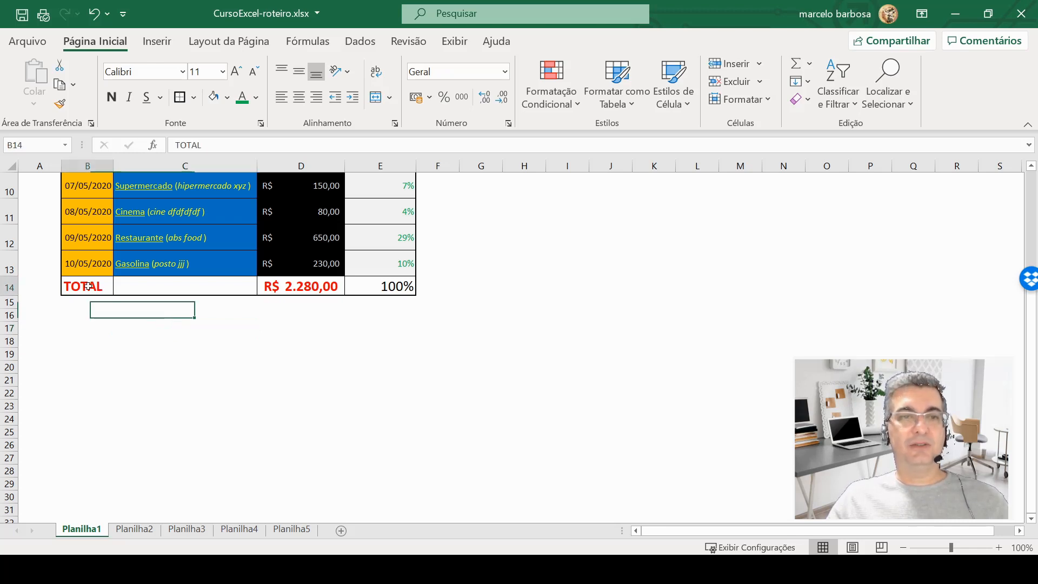
pyautogui.moveTo(88, 286); pyautogui.dragTo(165, 287)
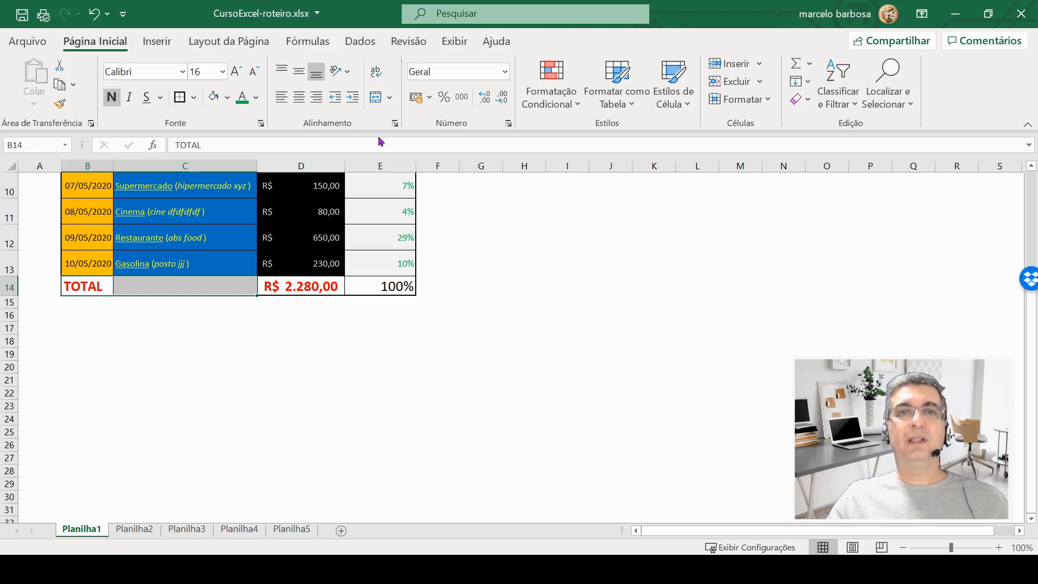
pyautogui.click(376, 97)
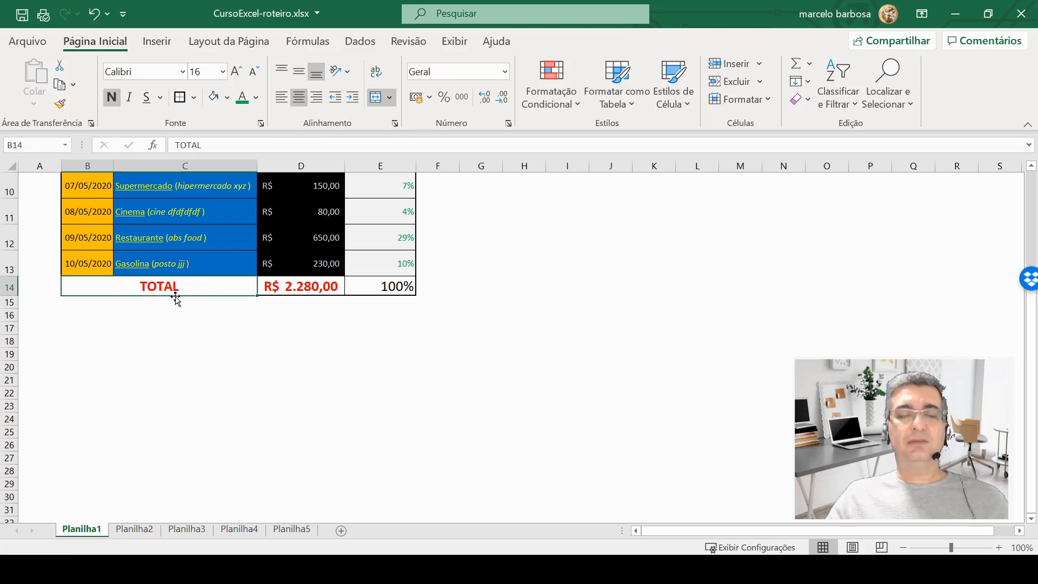
# Step: Try right and left alignment on the merged TOTAL label, and leave it right-aligned beside the total value
pyautogui.click(317, 103)
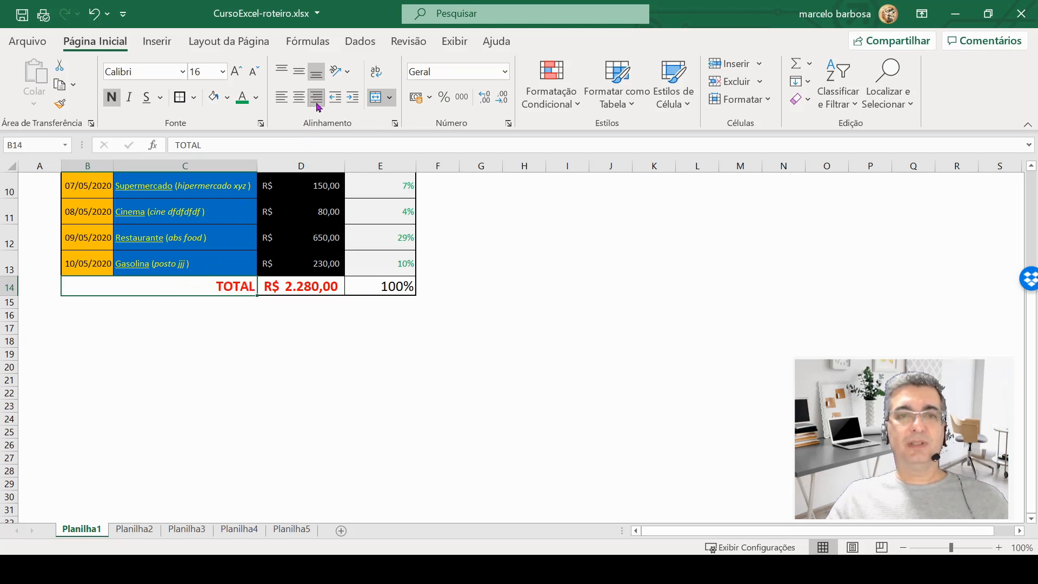
pyautogui.click(282, 97)
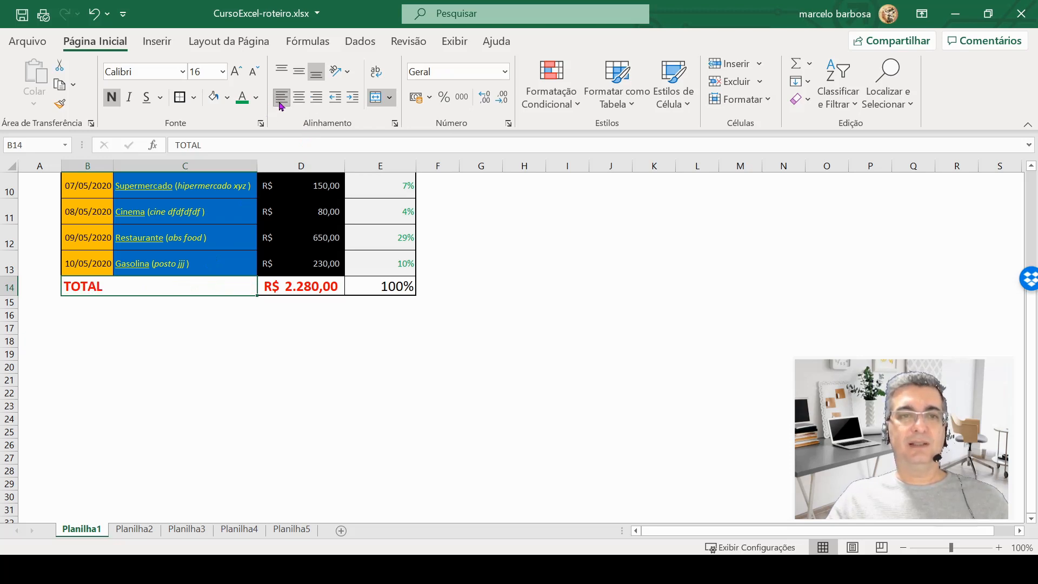
pyautogui.click(315, 103)
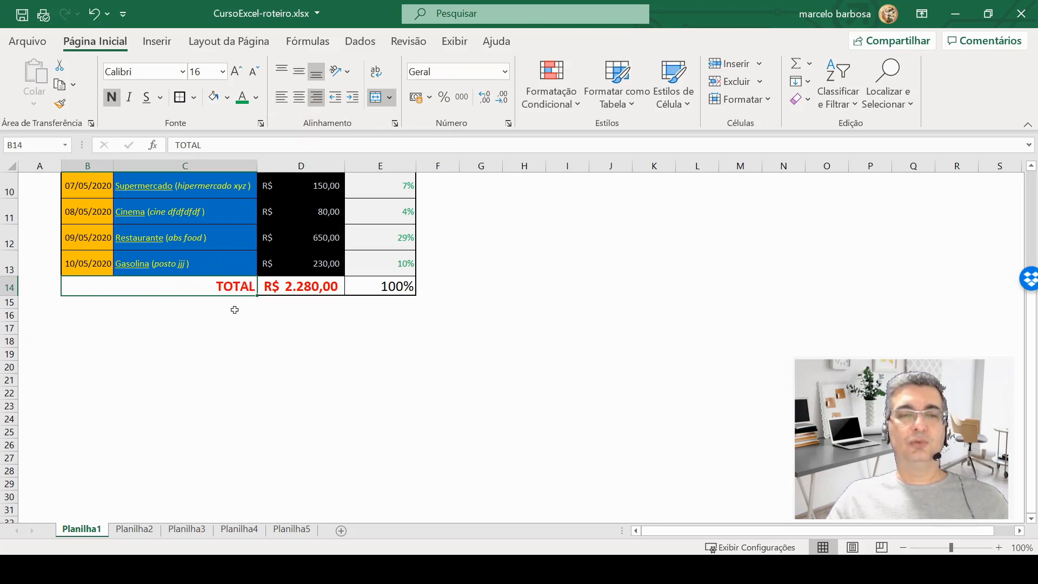
pyautogui.click(291, 288)
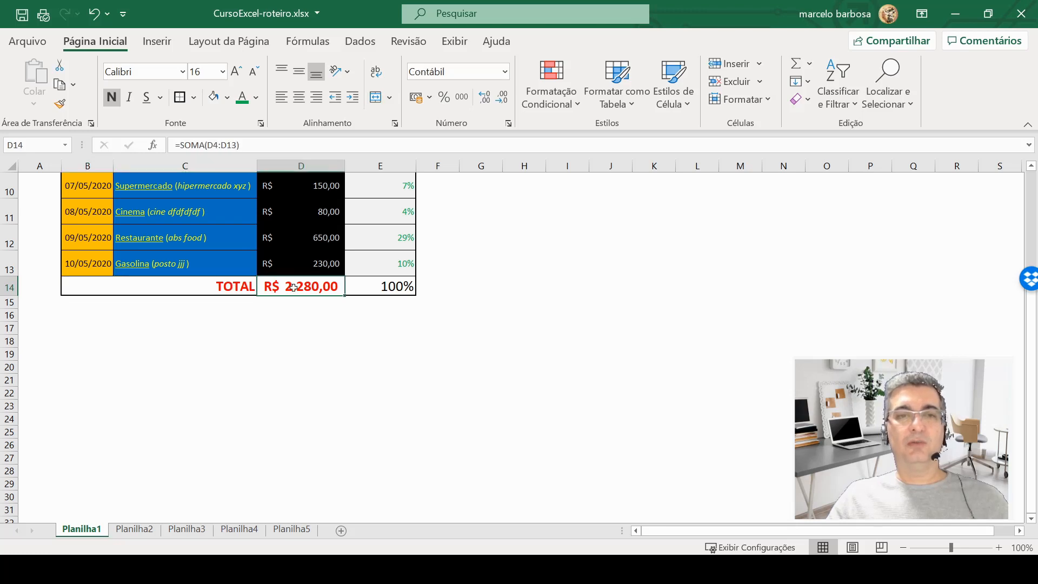
pyautogui.click(233, 330)
# Step: Enter the text "Exemplo" in cell G3, beside the expense table
pyautogui.scroll(3, 236, 338)
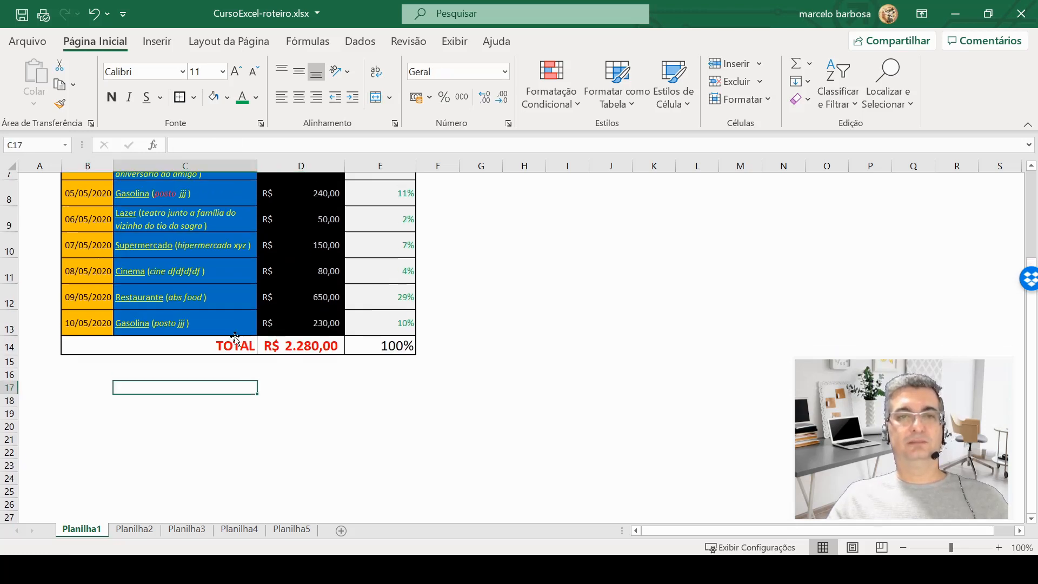
pyautogui.scroll(1, 236, 338)
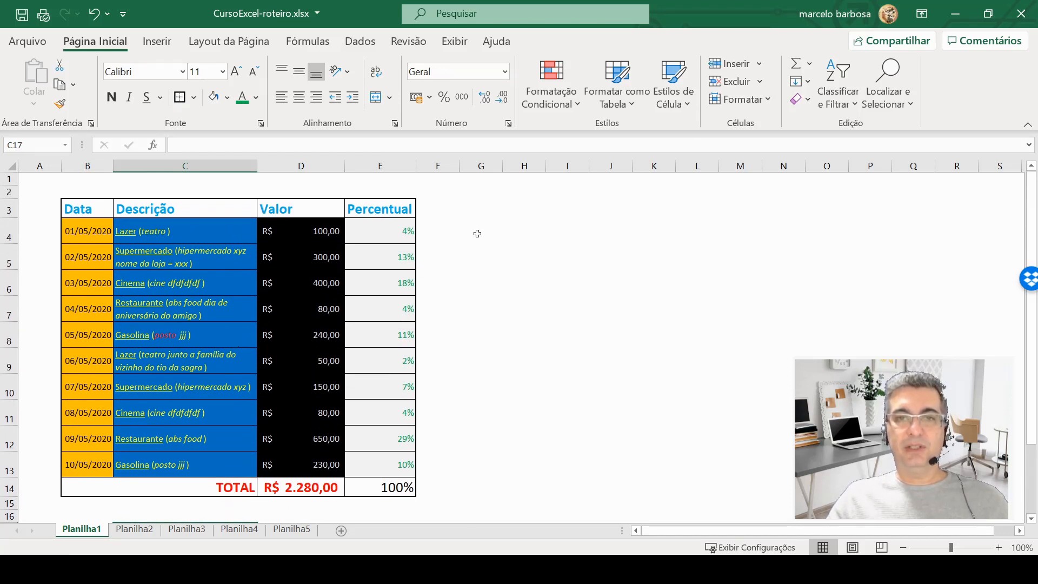
pyautogui.click(495, 214)
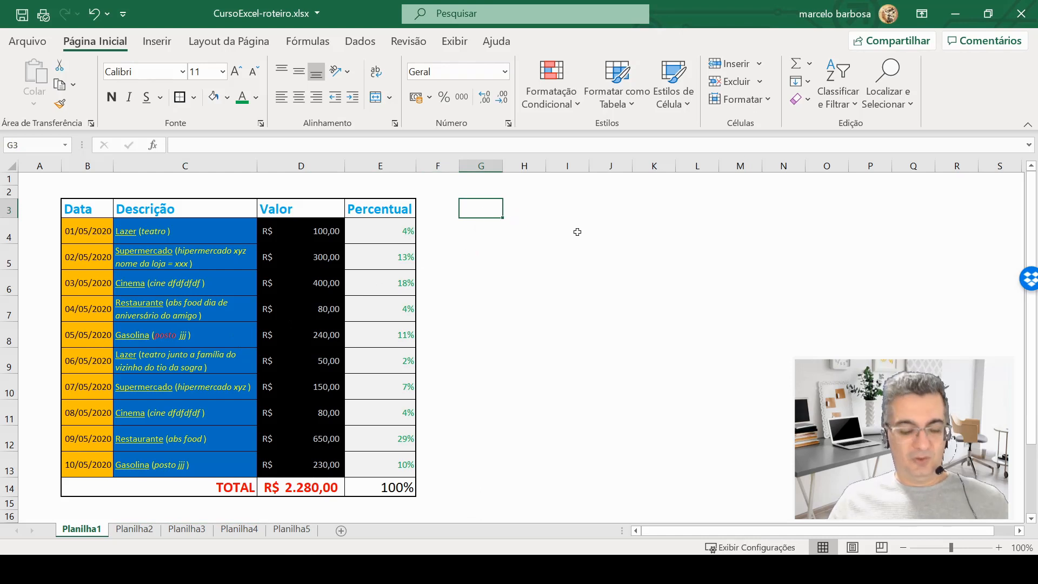
pyautogui.write('Exemplo')
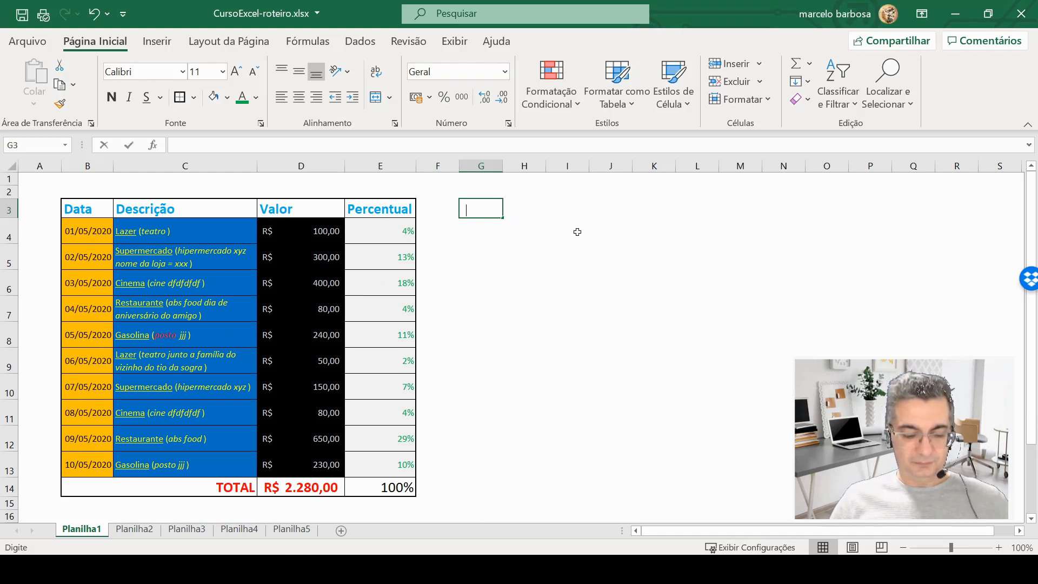
pyautogui.press('Return')
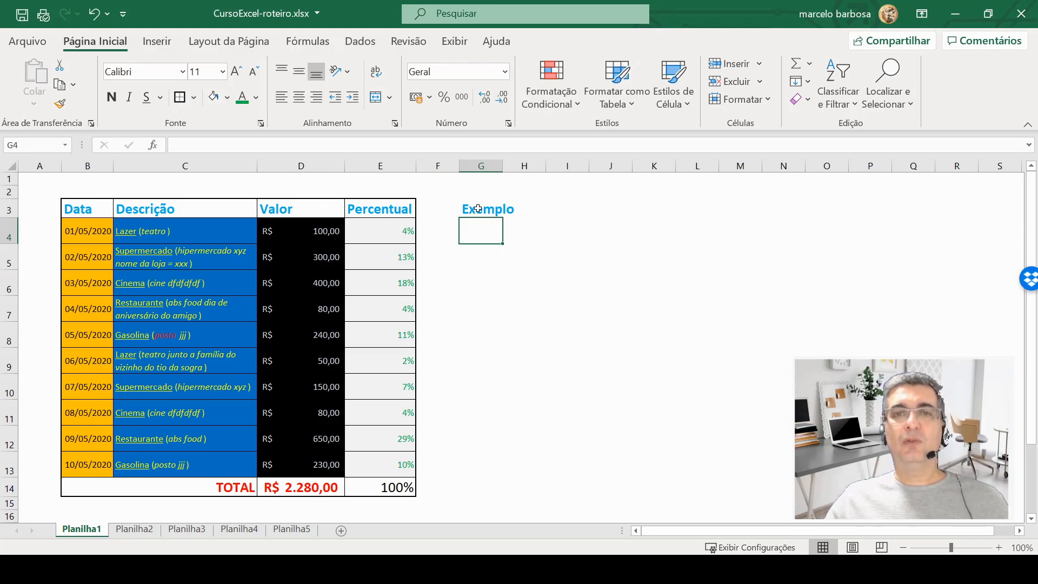
# Step: Apply all borders to the range G3:I5 and autofit the width of column G
pyautogui.moveTo(477, 209); pyautogui.dragTo(563, 252)
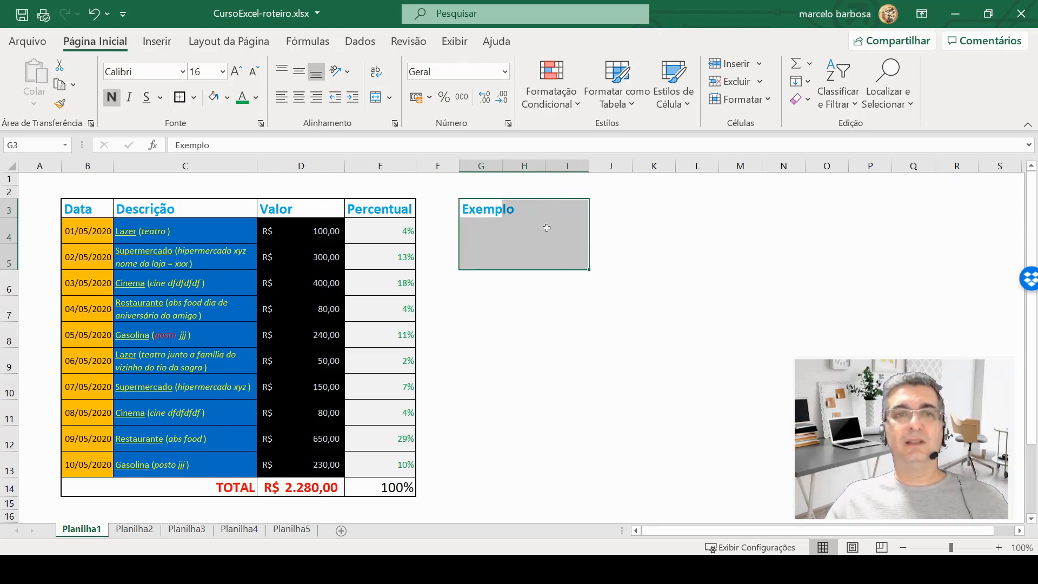
pyautogui.click(193, 97)
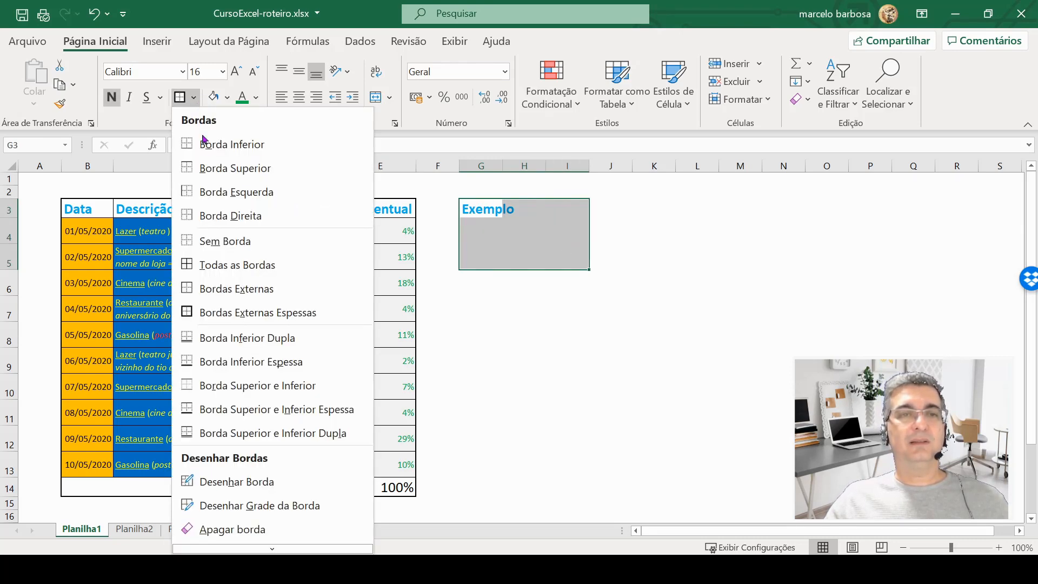
pyautogui.click(226, 267)
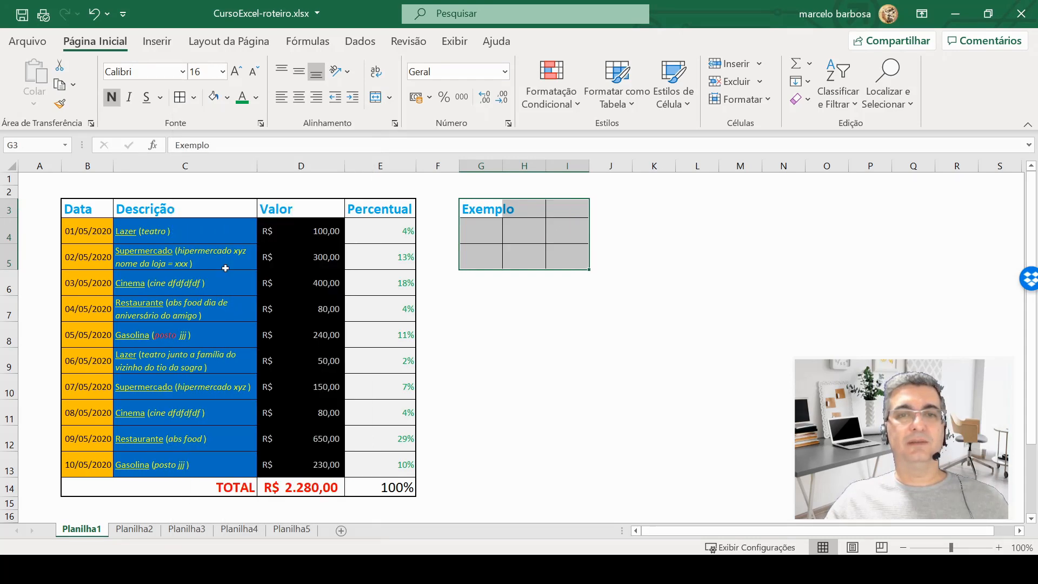
pyautogui.click(479, 296)
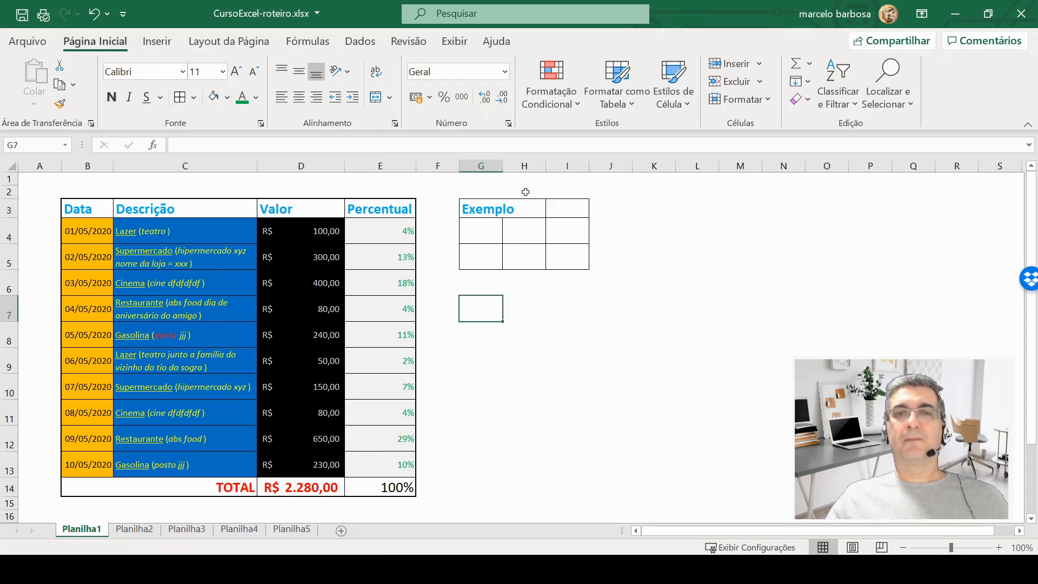
pyautogui.doubleClick(502, 166)
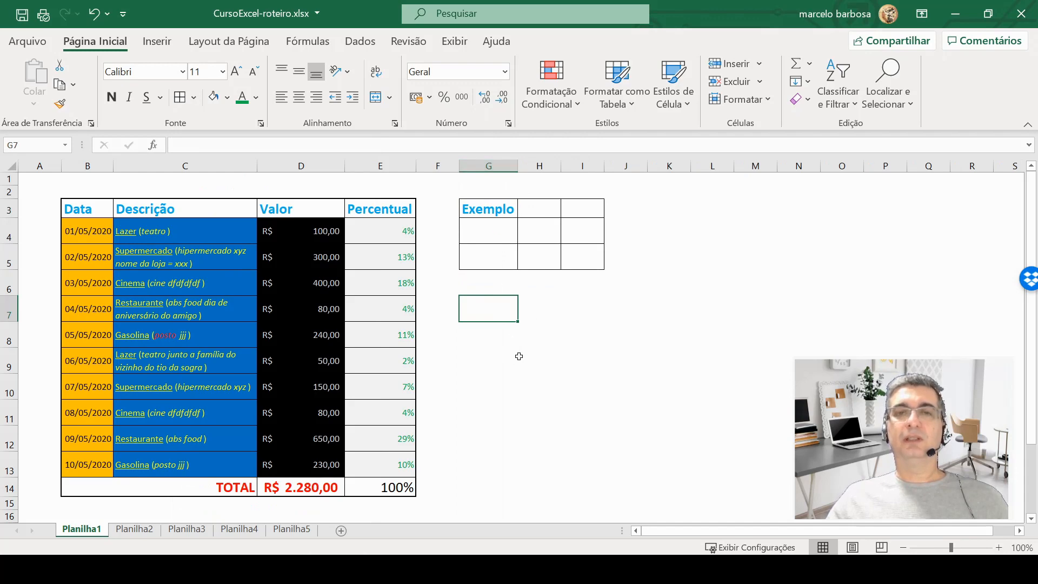
# Step: Try merging and centering "Exemplo" horizontally across G3:I3, and undo the merge
pyautogui.moveTo(493, 210); pyautogui.dragTo(570, 213)
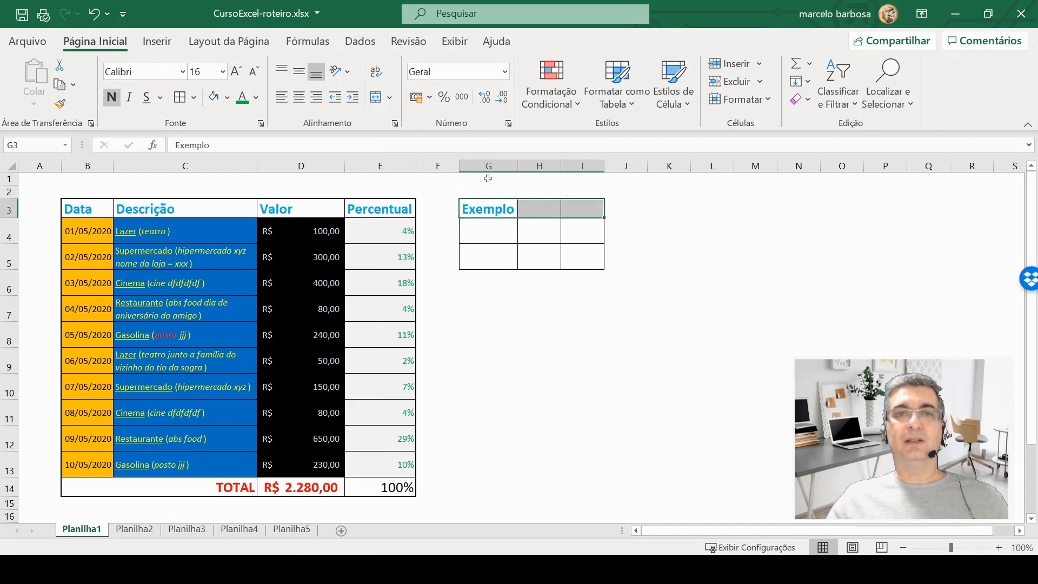
pyautogui.click(375, 98)
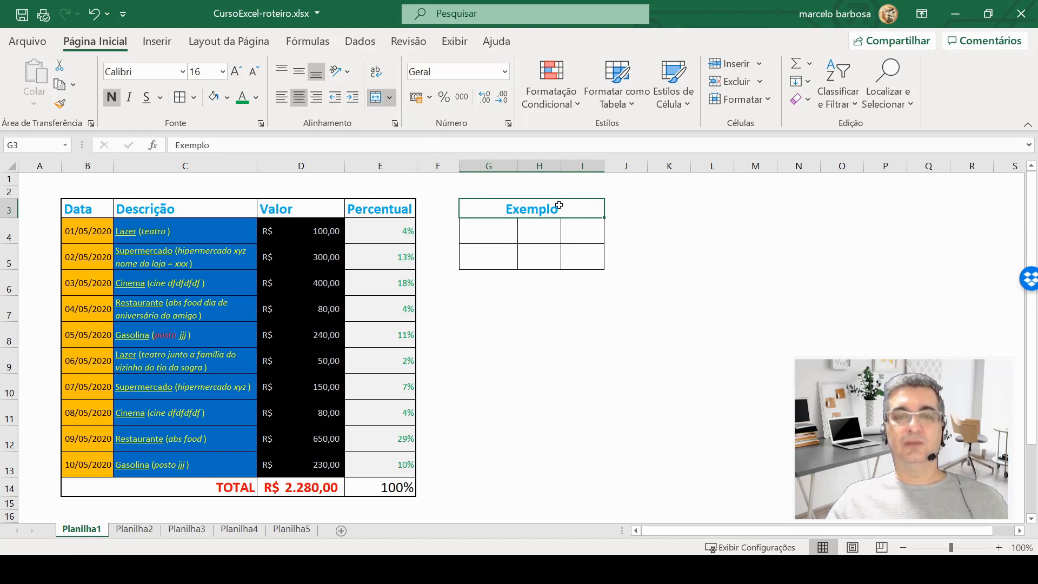
pyautogui.hotkey('ctrl', 'z')
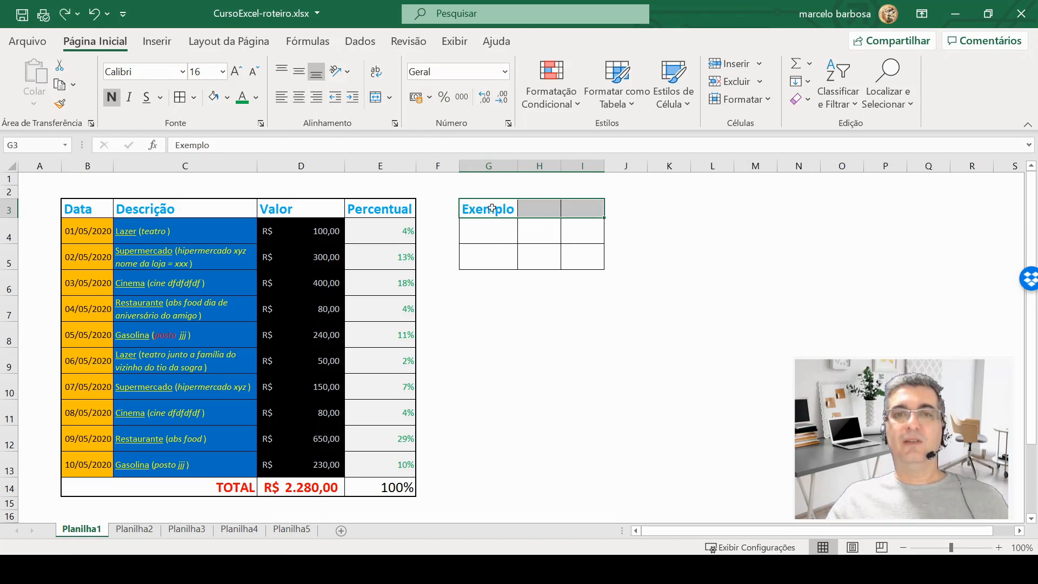
# Step: Merge and center "Exemplo" vertically down cells G3:G5
pyautogui.click(491, 209)
pyautogui.moveTo(492, 209); pyautogui.dragTo(491, 259)
pyautogui.click(375, 97)
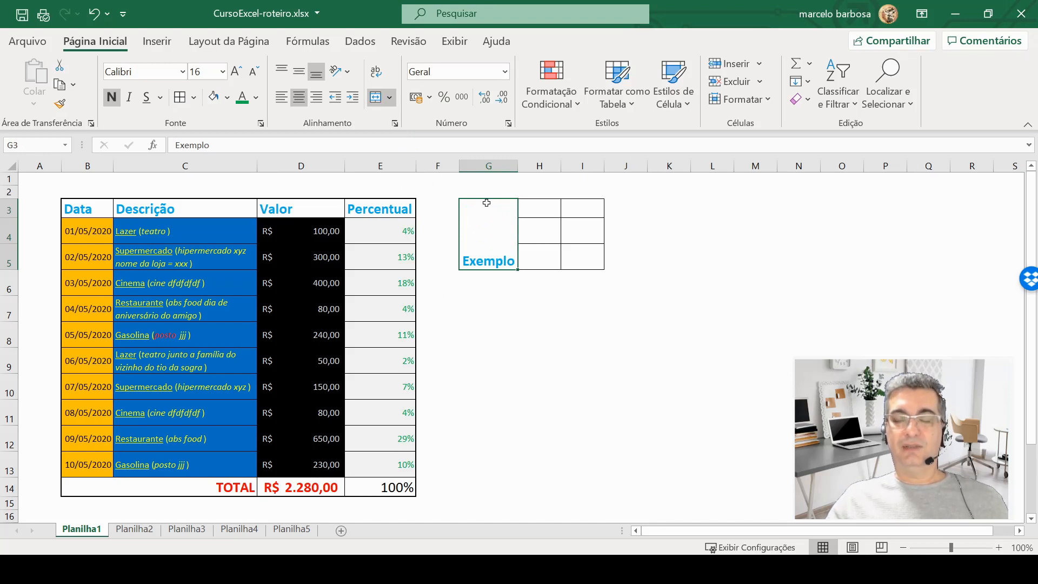
# Step: Try middle-aligning "Exemplo" in the merged G3:G5 cell, and undo both the alignment and the vertical merge
pyautogui.click(299, 72)
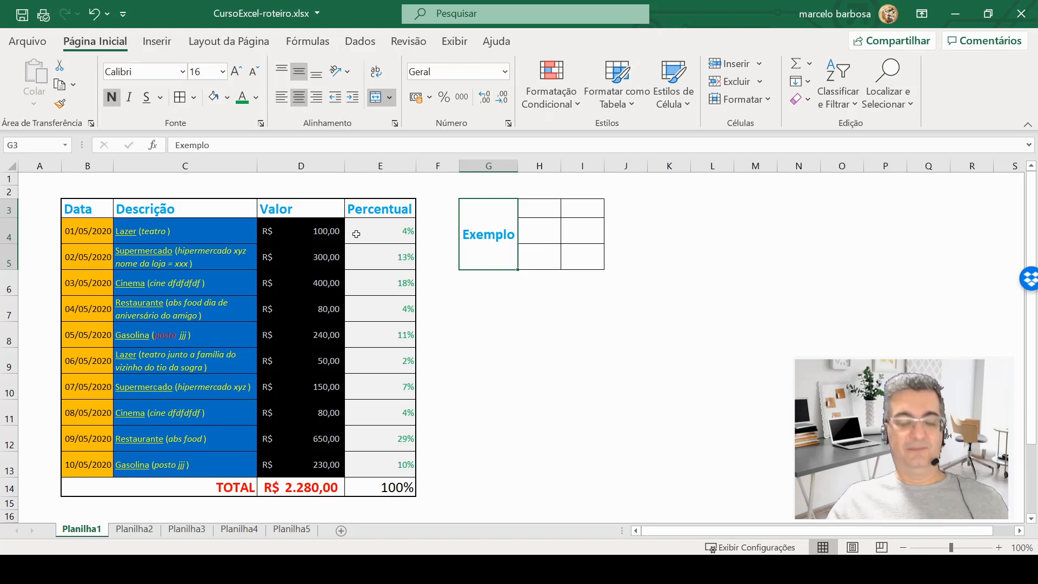
pyautogui.hotkey('ctrl', 'z')
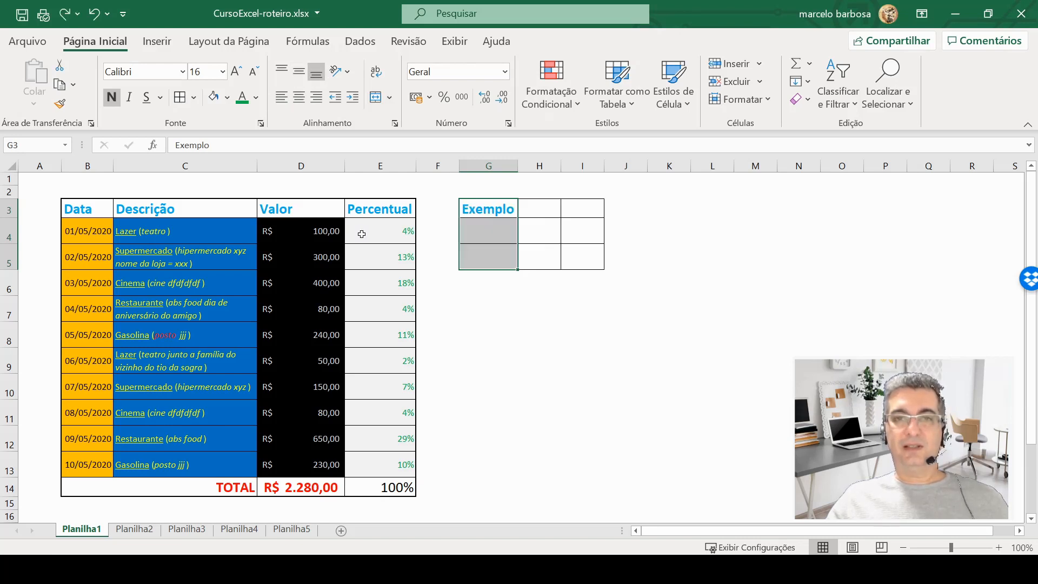
# Step: Merge and center "Exemplo" across the whole G3:I5 block and middle-align it vertically
pyautogui.moveTo(495, 212); pyautogui.dragTo(580, 260)
pyautogui.click(375, 97)
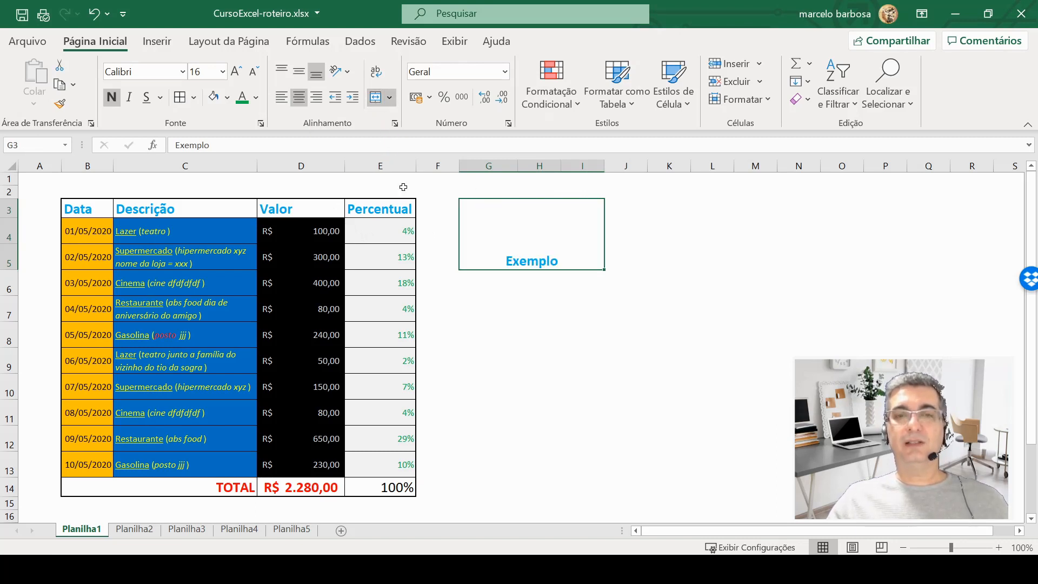
pyautogui.click(298, 72)
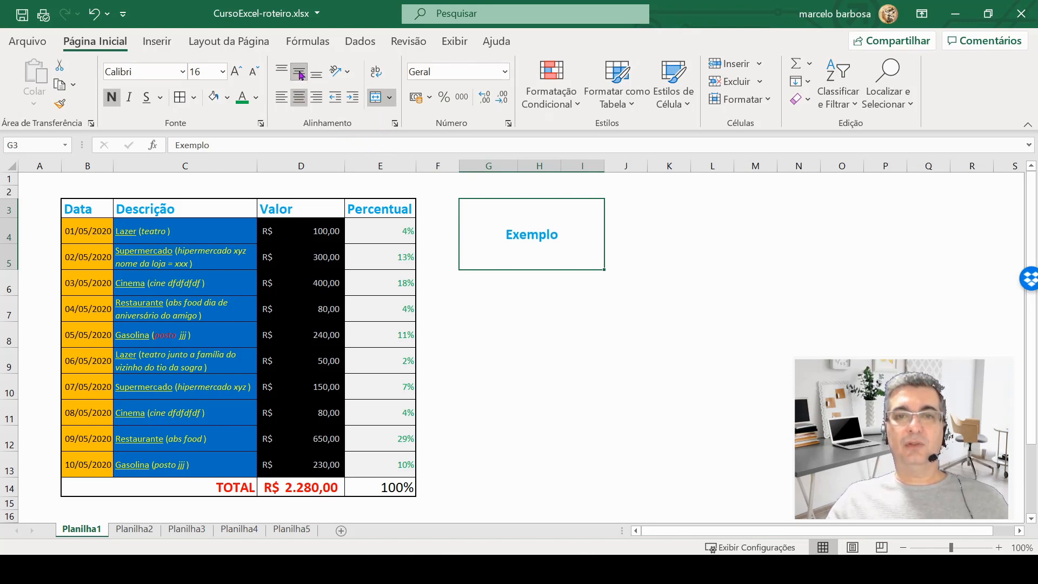
# Step: Try left, right and top alignment on the merged "Exemplo" cell, and restore its middle and center alignment
pyautogui.click(282, 98)
pyautogui.click(316, 97)
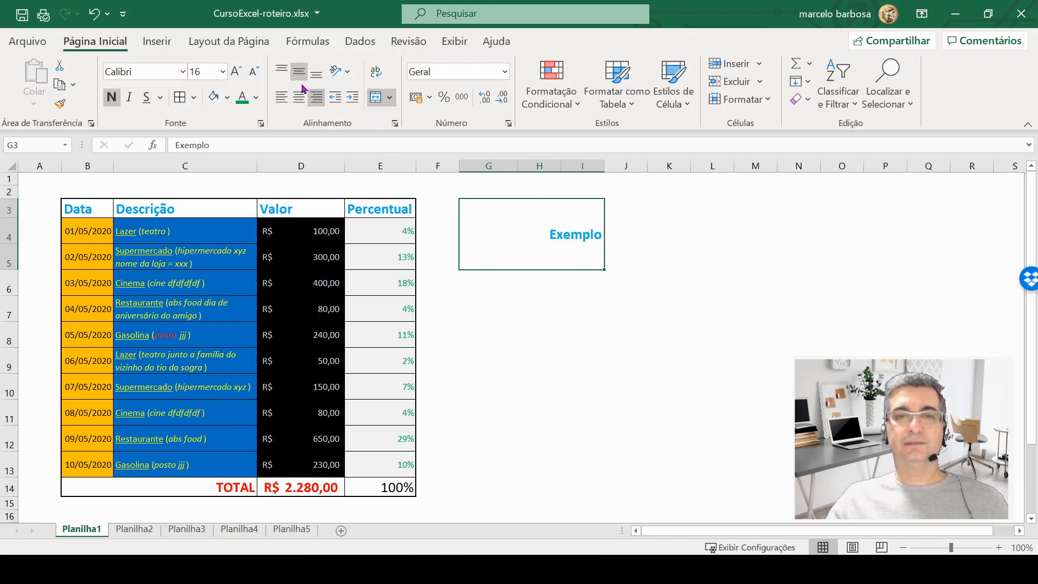
pyautogui.click(281, 69)
pyautogui.click(301, 74)
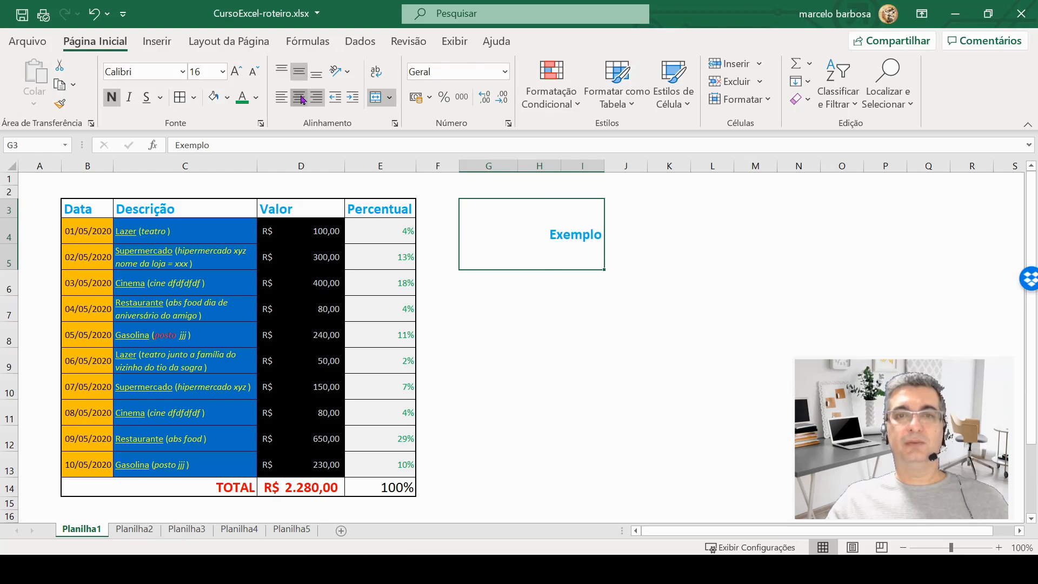
pyautogui.click(299, 98)
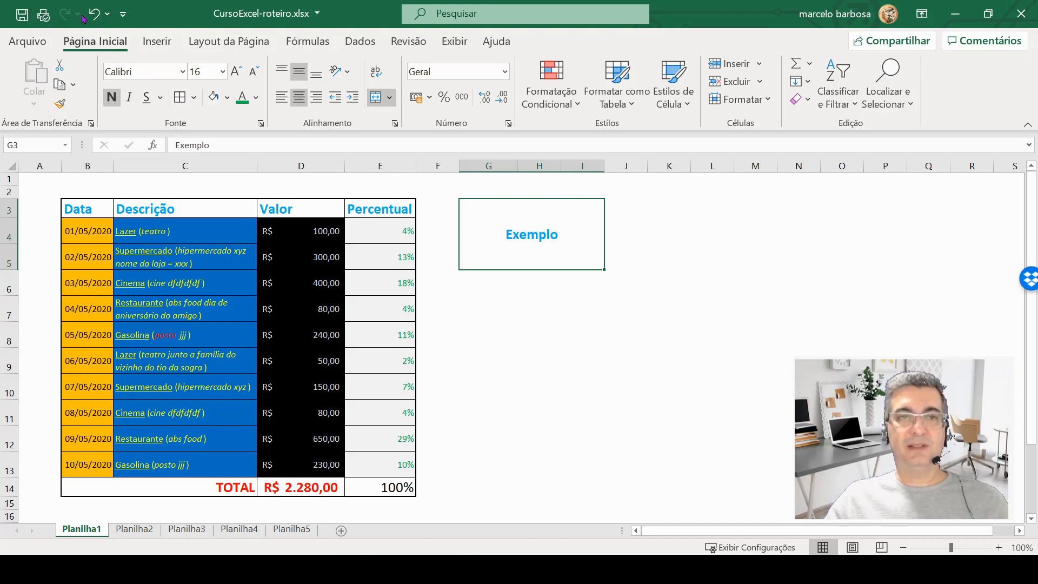
# Step: Add Abrir to the Quick Access Toolbar and remove Desfazer and Salvar from it
pyautogui.click(123, 16)
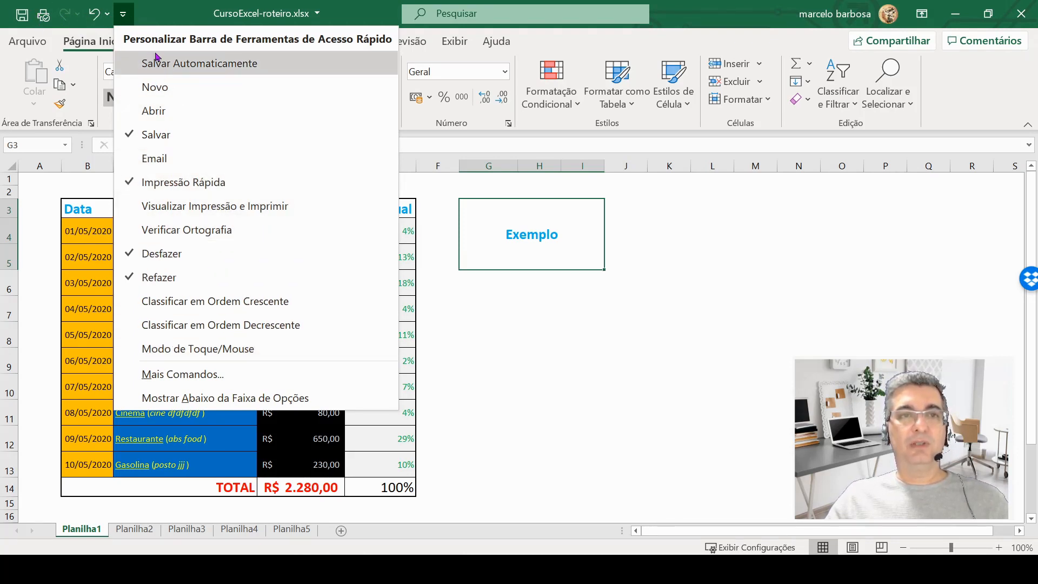
pyautogui.click(162, 112)
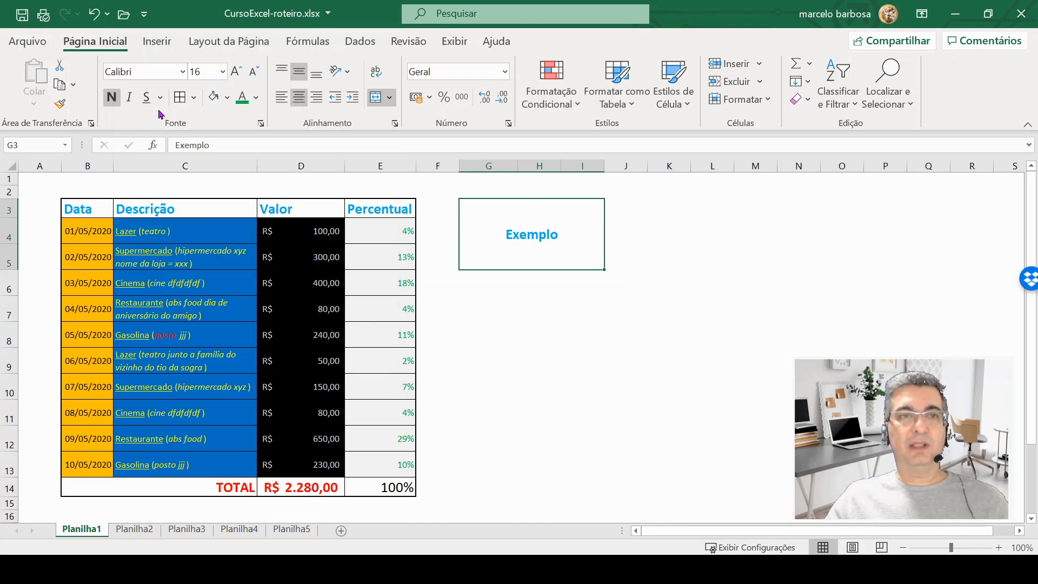
pyautogui.click(144, 15)
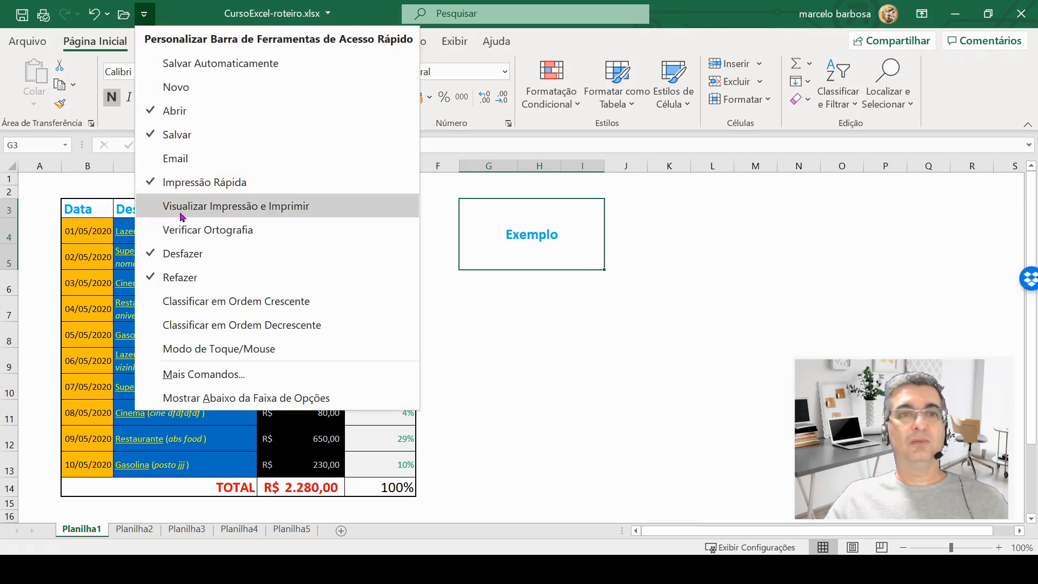
pyautogui.click(181, 254)
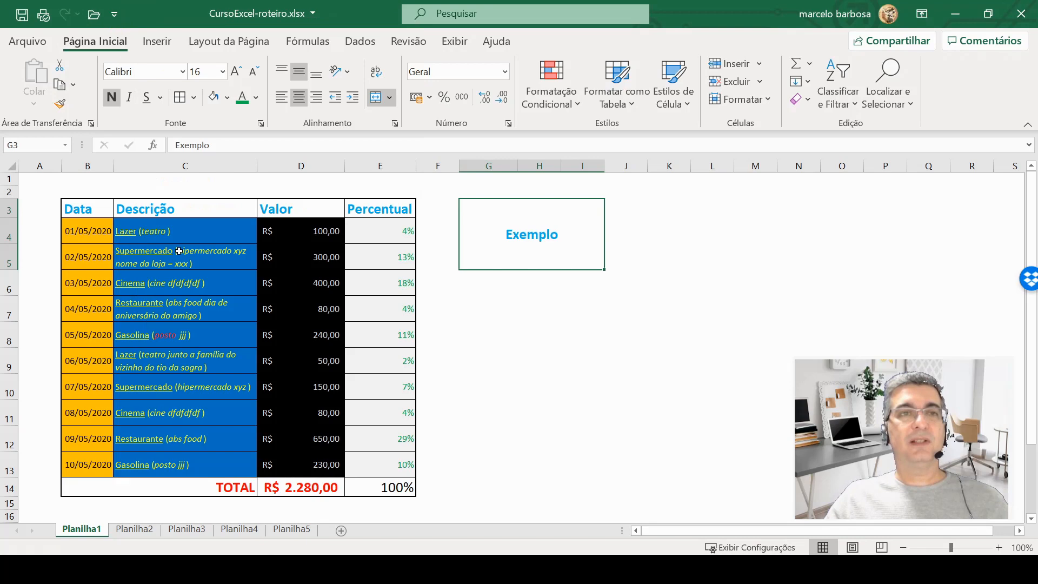
pyautogui.click(114, 15)
pyautogui.click(154, 133)
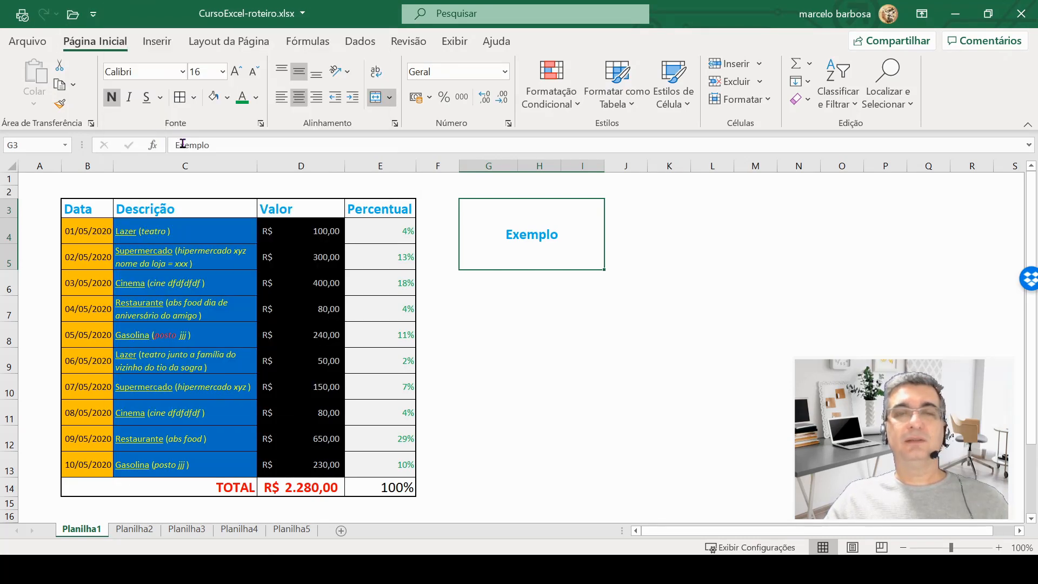
# Step: Add Salvar and Desfazer back to the Quick Access Toolbar and save the workbook
pyautogui.click(93, 15)
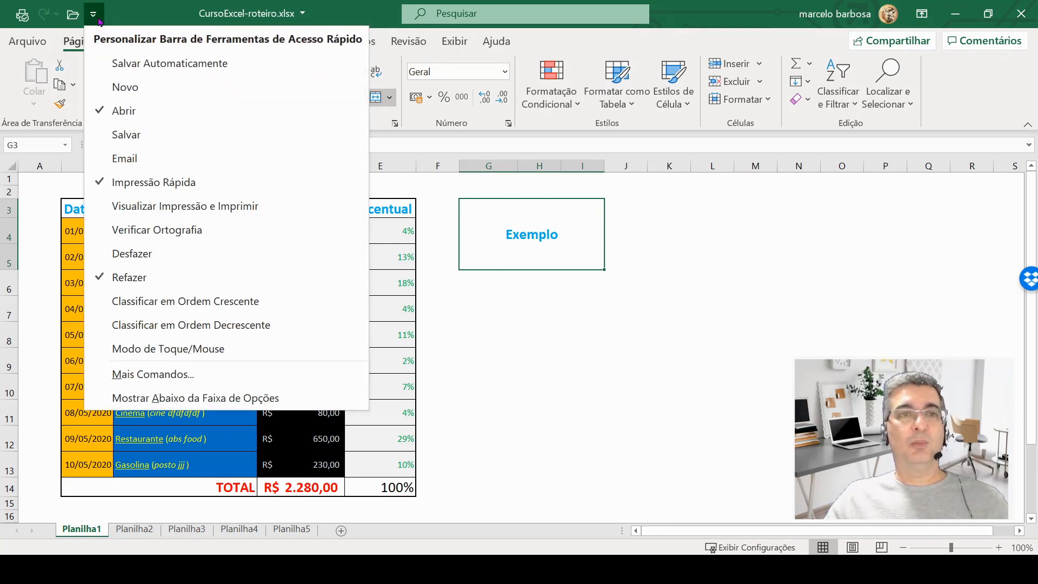
pyautogui.click(129, 134)
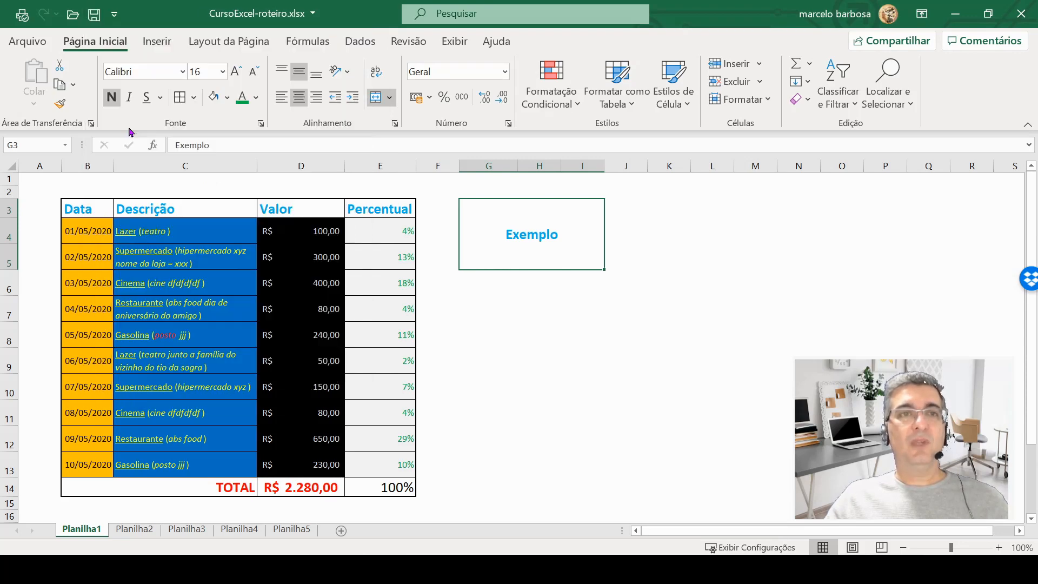
pyautogui.click(117, 24)
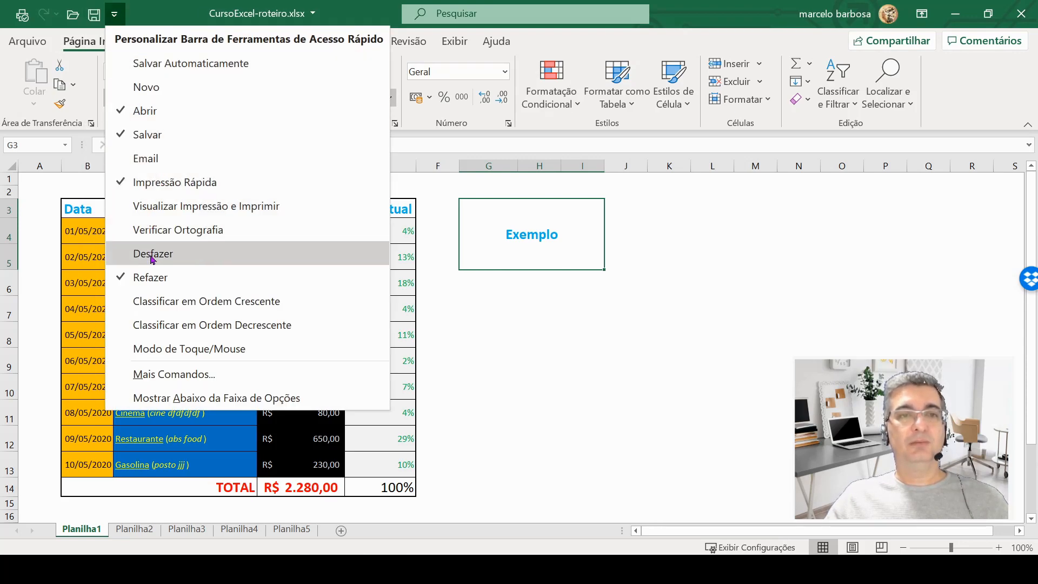
pyautogui.press('Escape')
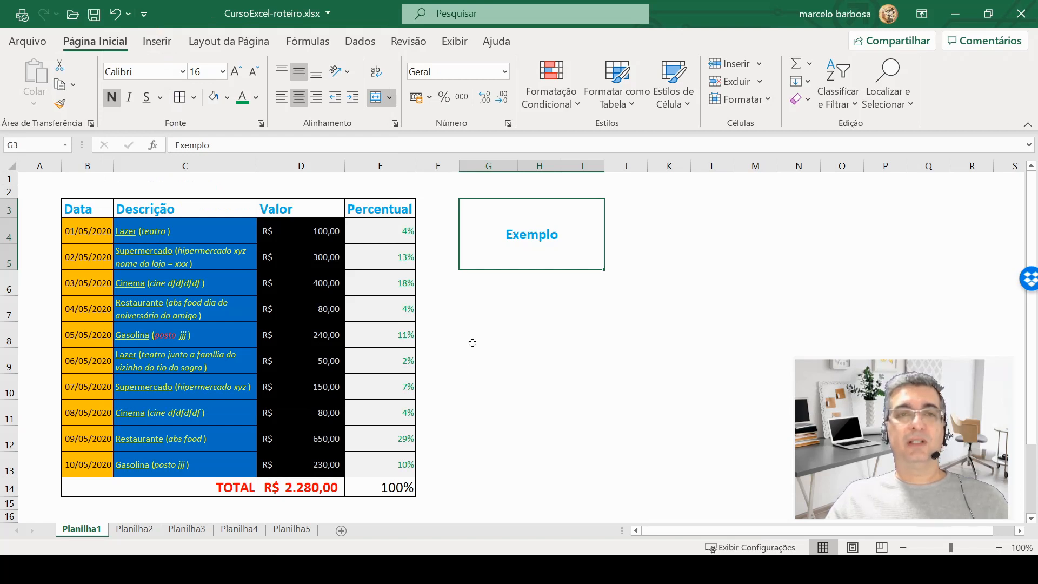
pyautogui.click(94, 15)
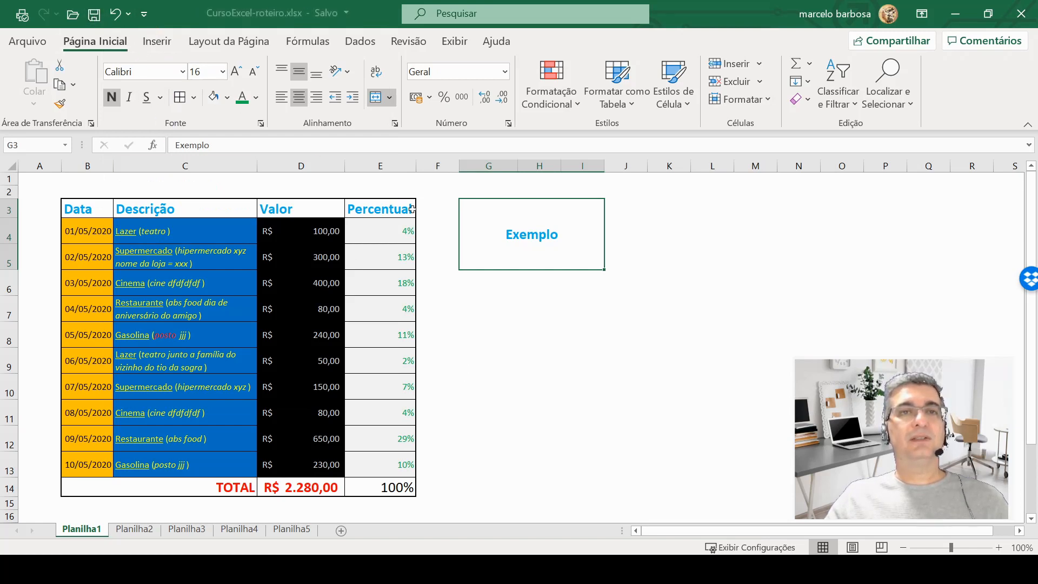